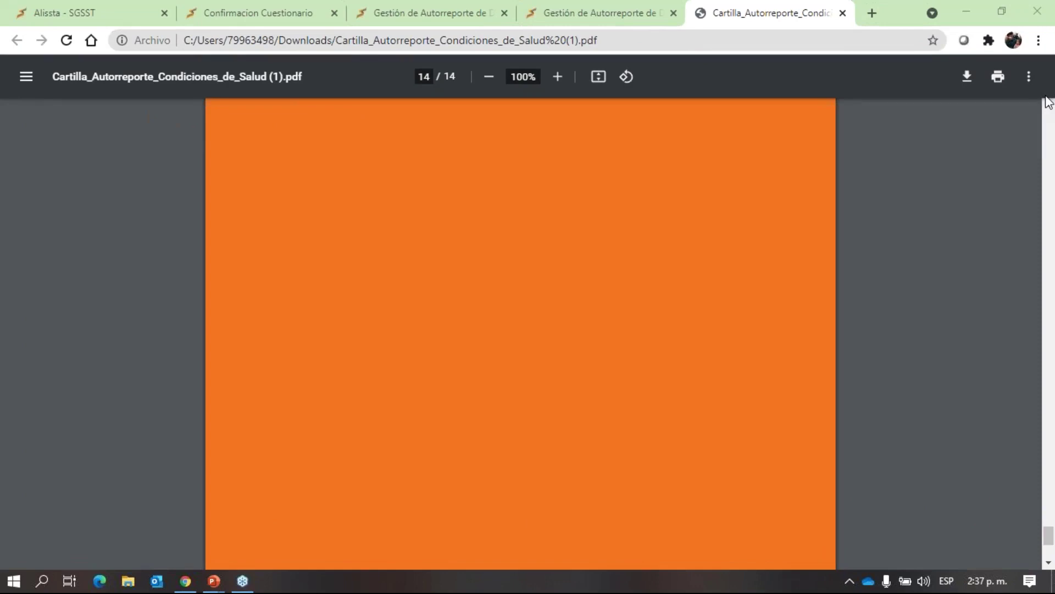
Leave the PDF booklet for the 'Gestión de Autorreporte' browser tab.
{"action": "left_click", "coordinate": [577, 15]}
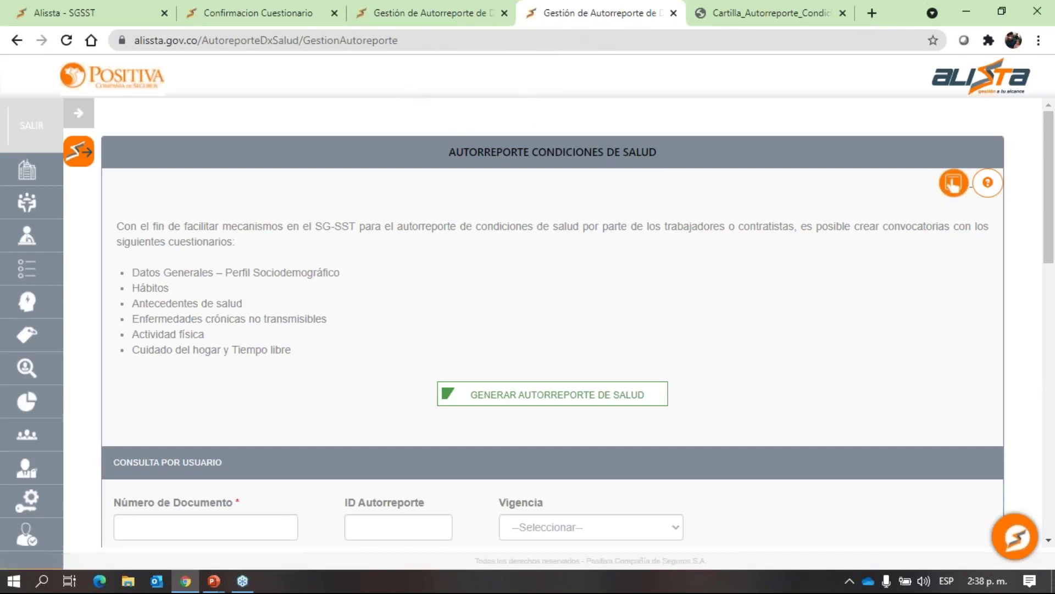
Compare the production and test self-report pages, then start a new call in the test environment.
{"action": "left_click", "coordinate": [417, 13]}
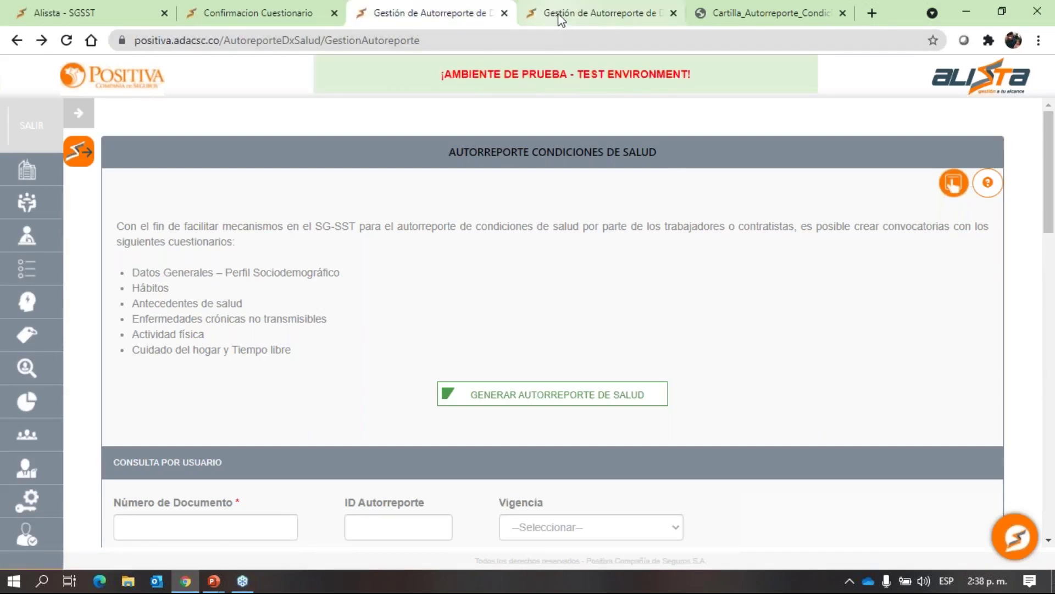
{"action": "left_click", "coordinate": [560, 19]}
{"action": "left_click", "coordinate": [432, 17]}
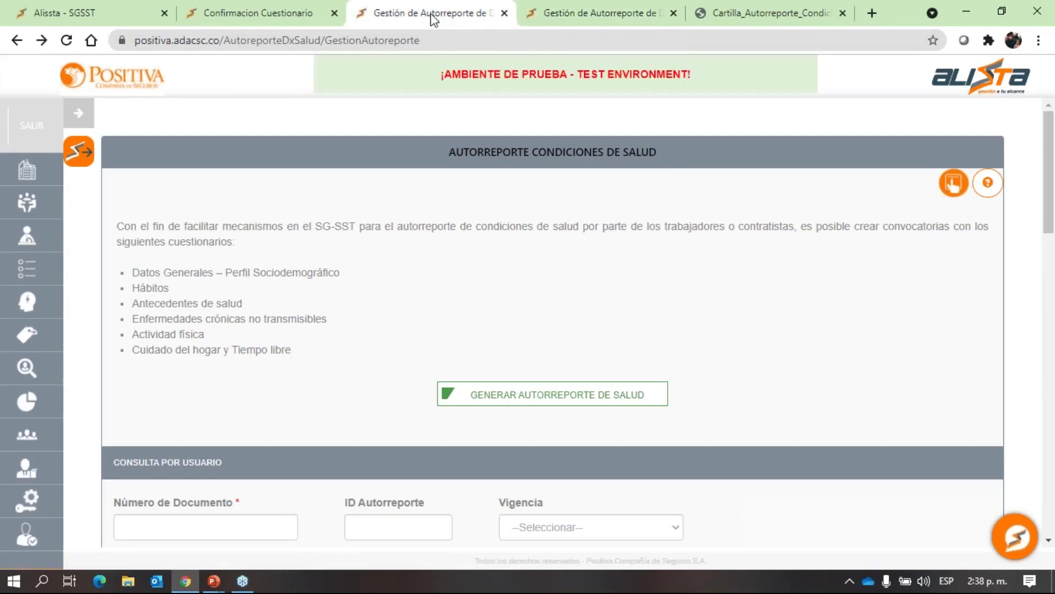
{"action": "left_click", "coordinate": [552, 15]}
{"action": "left_click", "coordinate": [517, 38]}
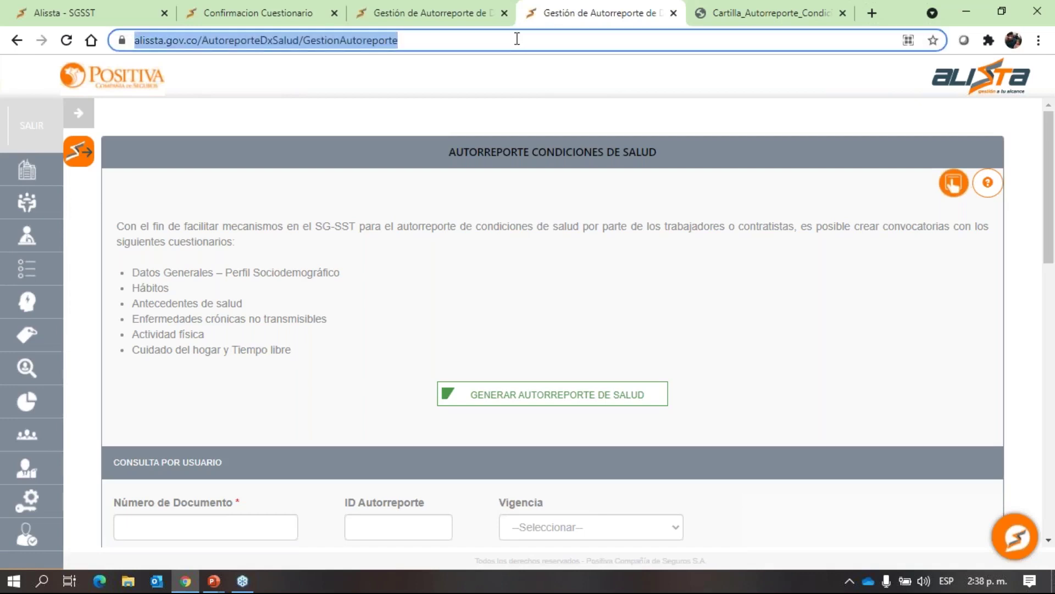
{"action": "left_click", "coordinate": [455, 19]}
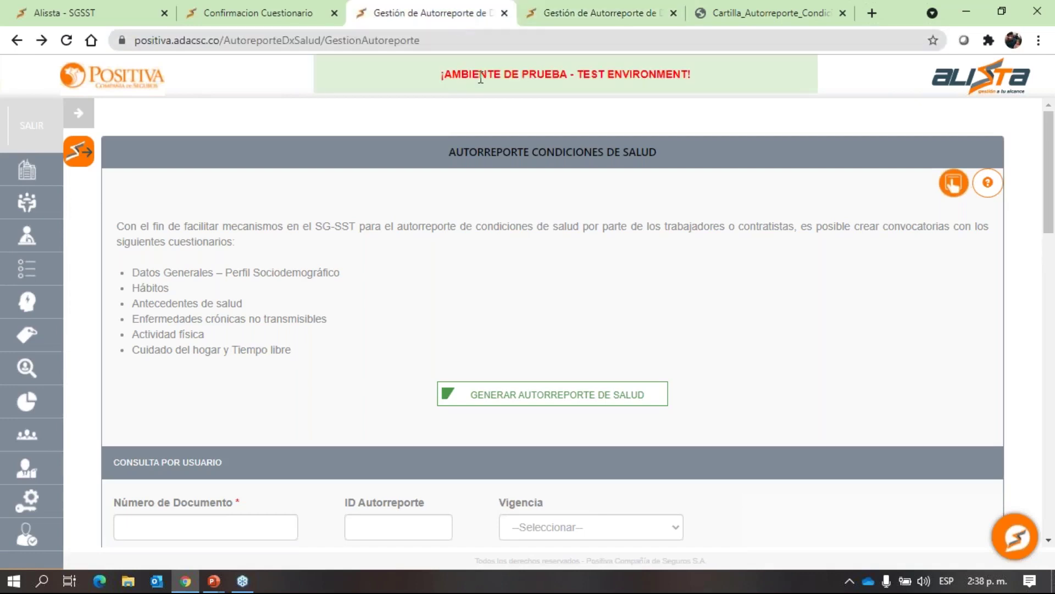
{"action": "left_click_drag", "start_coordinate": [443, 74], "coordinate": [687, 74]}
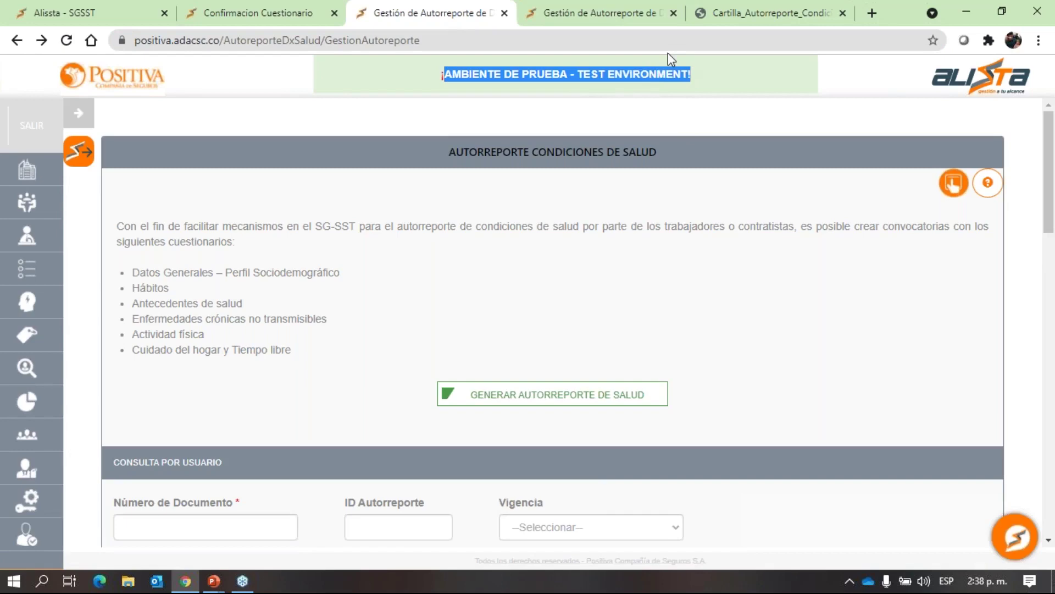
{"action": "left_click", "coordinate": [588, 396]}
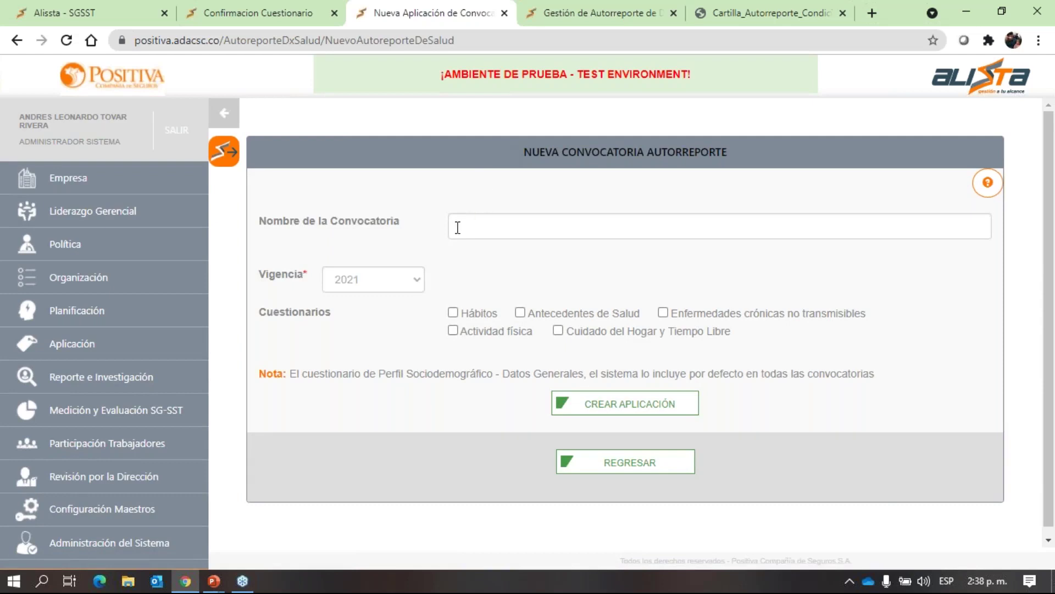
Name the call 'AUTORREPORTE COMUNIDAD' and keep 2021 as its Vigencia.
{"action": "left_click", "coordinate": [460, 226]}
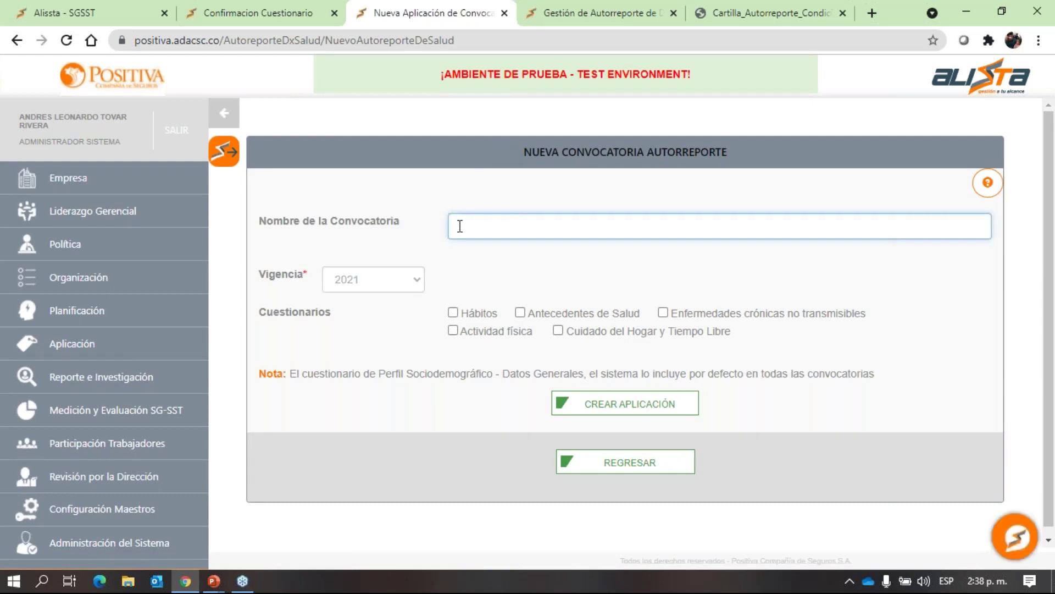
{"action": "type", "text": "AUTORREPORTE "}
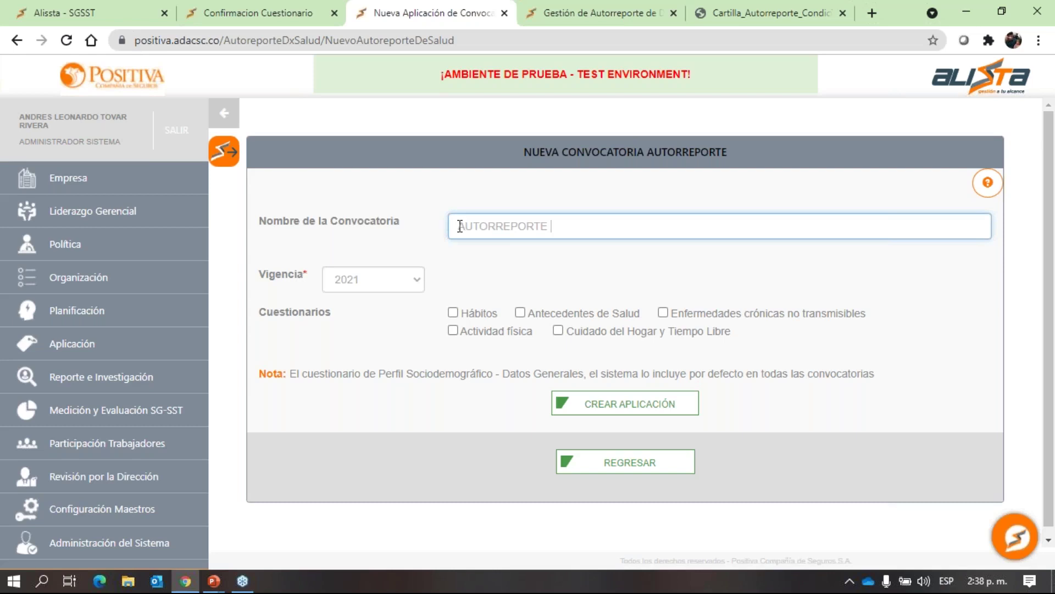
{"action": "type", "text": "COMUNIDAD"}
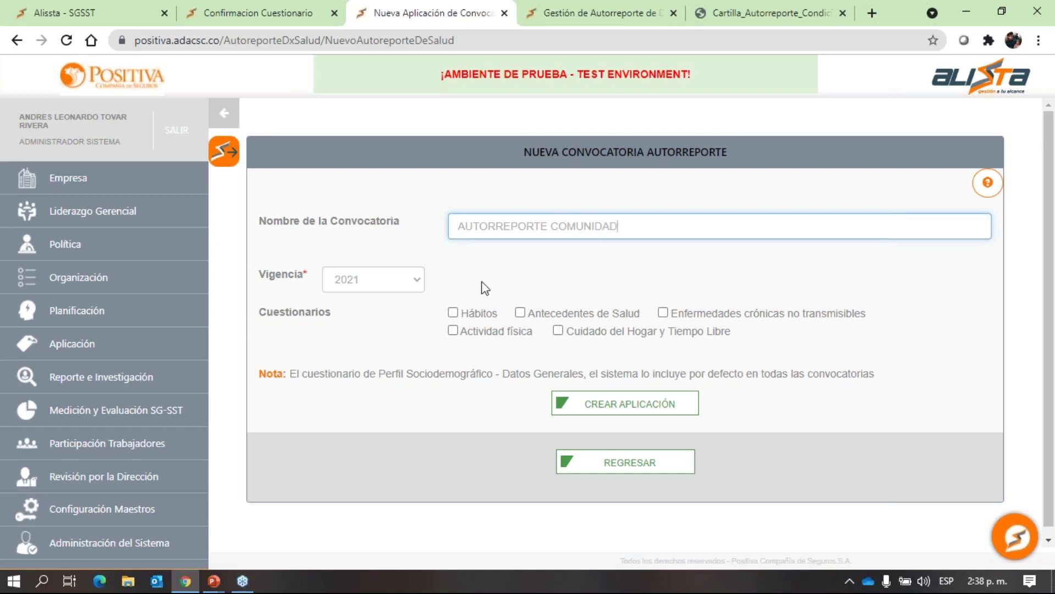
{"action": "left_click", "coordinate": [422, 280]}
{"action": "left_click", "coordinate": [422, 281]}
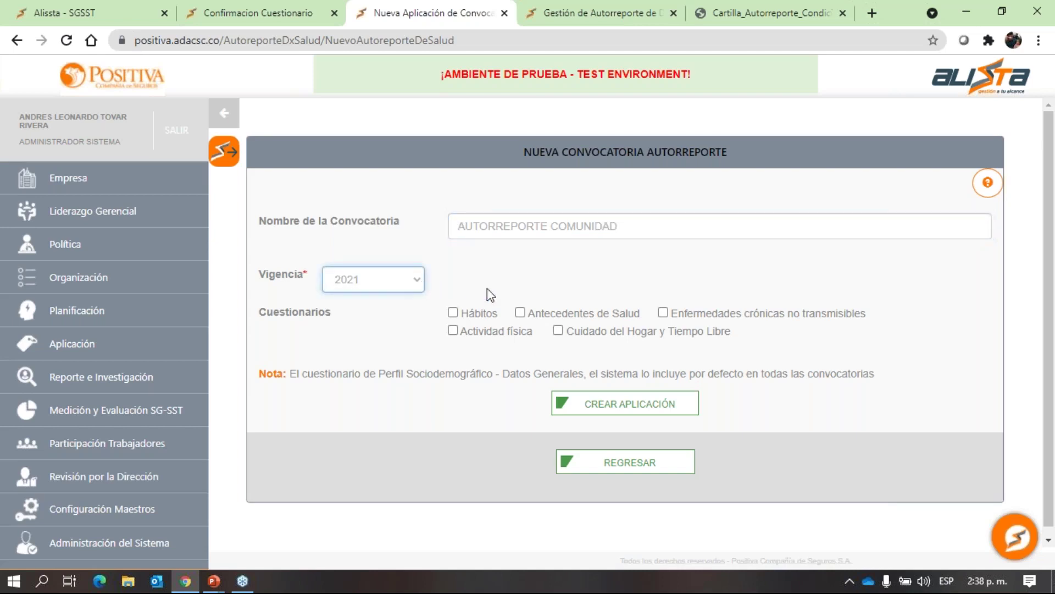
Include only the Hábitos questionnaire, noting Perfil Sociodemográfico is included in every call.
{"action": "left_click", "coordinate": [453, 312]}
{"action": "left_click", "coordinate": [520, 312]}
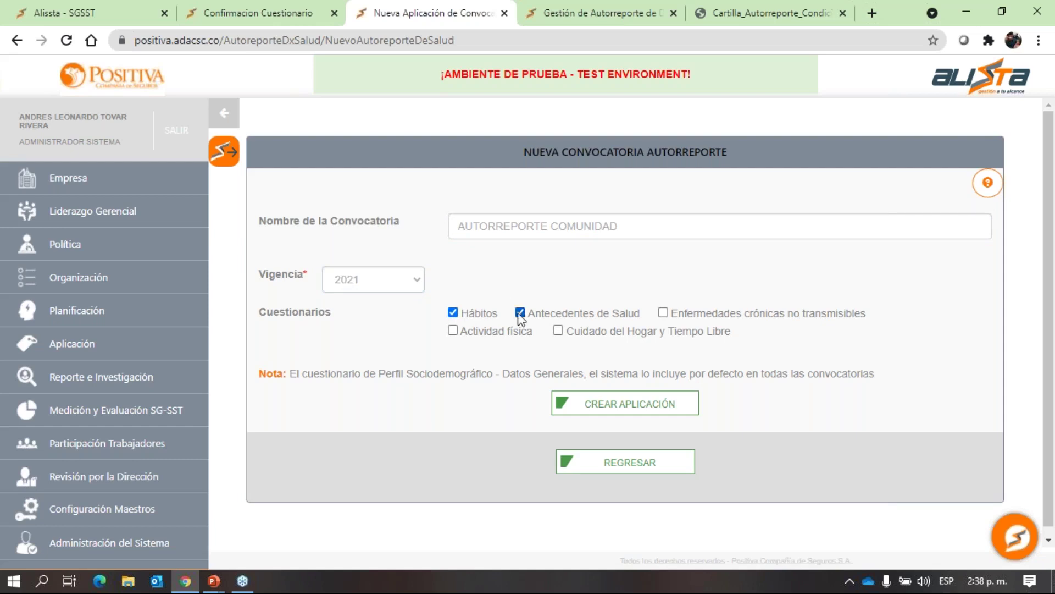
{"action": "left_click", "coordinate": [662, 312]}
{"action": "left_click", "coordinate": [520, 313]}
{"action": "left_click", "coordinate": [663, 312]}
{"action": "left_click_drag", "start_coordinate": [299, 372], "coordinate": [396, 361]}
{"action": "left_click_drag", "start_coordinate": [471, 369], "coordinate": [482, 371]}
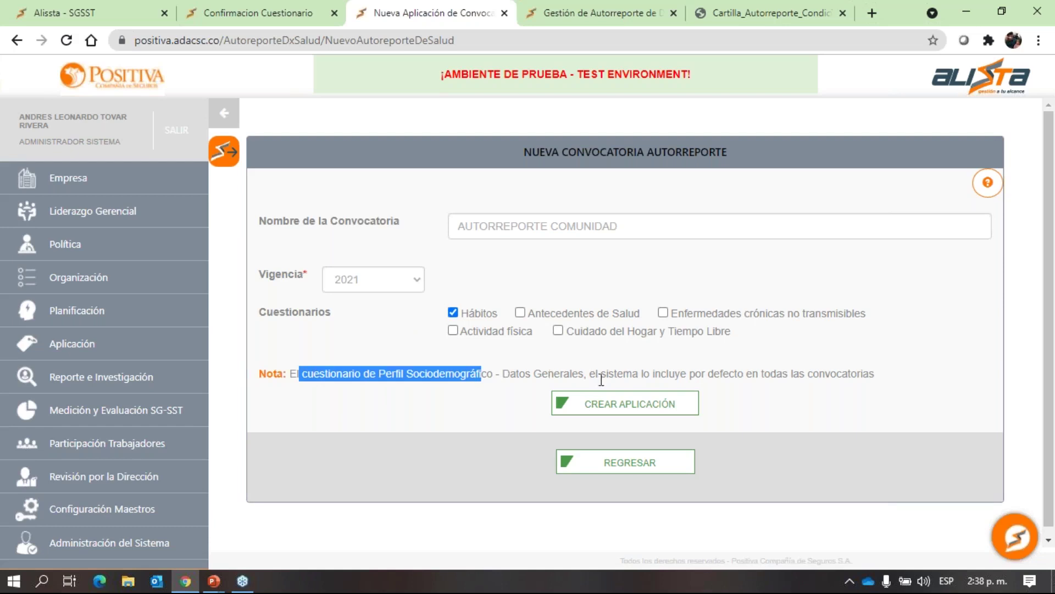
{"action": "left_click_drag", "start_coordinate": [599, 377], "coordinate": [874, 379]}
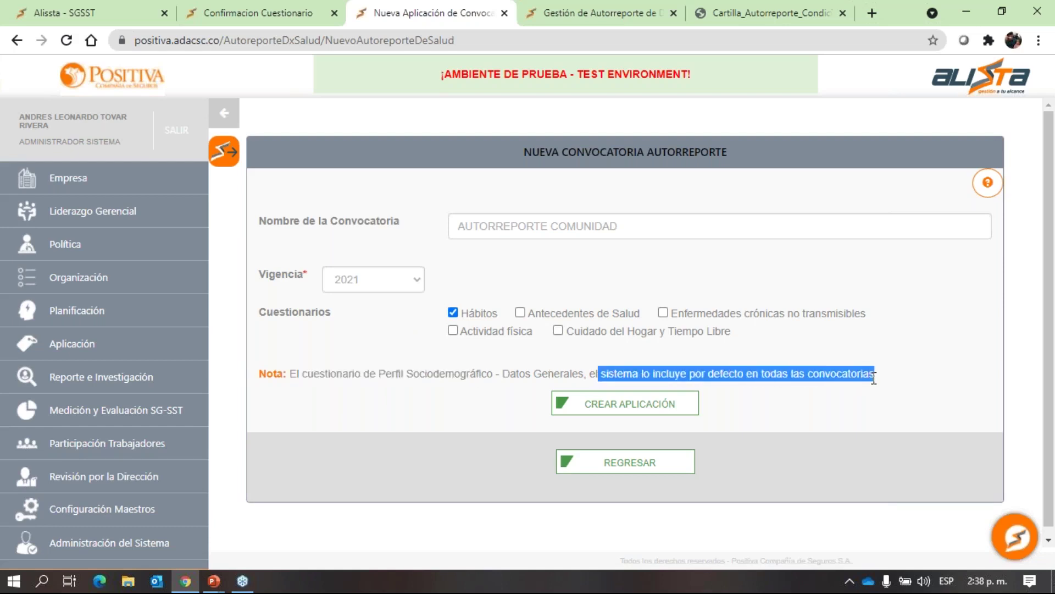
{"action": "left_click", "coordinate": [427, 325]}
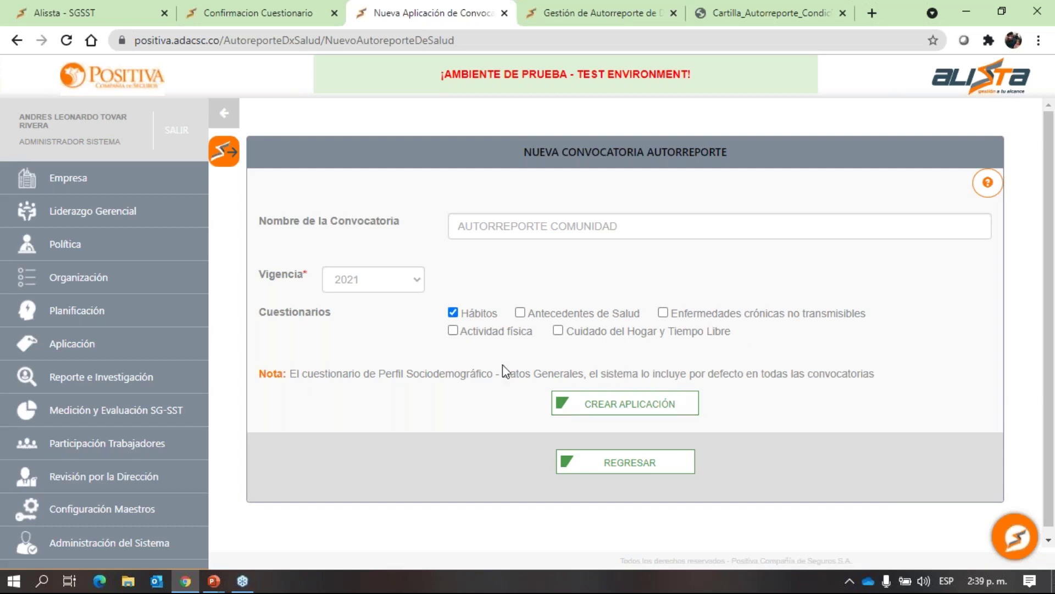
Create the call's application, confirm with Si, and acknowledge the success message.
{"action": "left_click", "coordinate": [574, 405]}
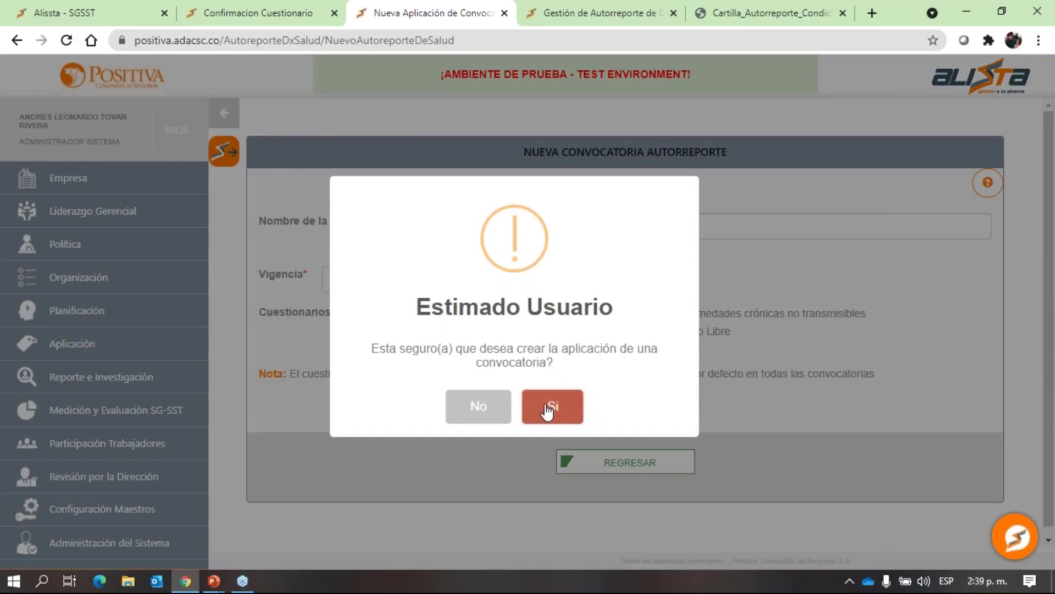
{"action": "left_click", "coordinate": [548, 409]}
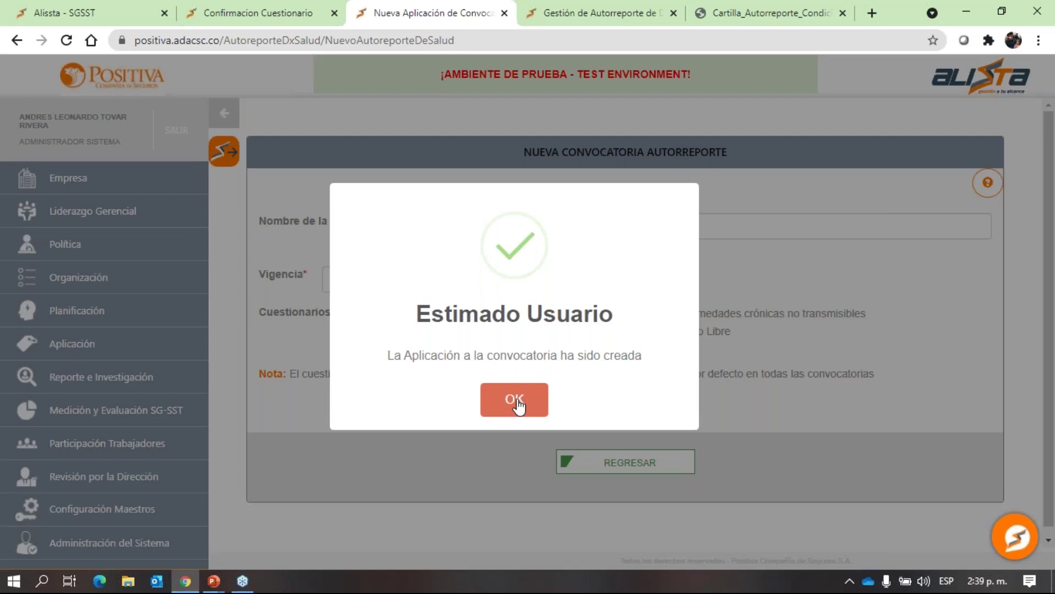
{"action": "left_click", "coordinate": [516, 400]}
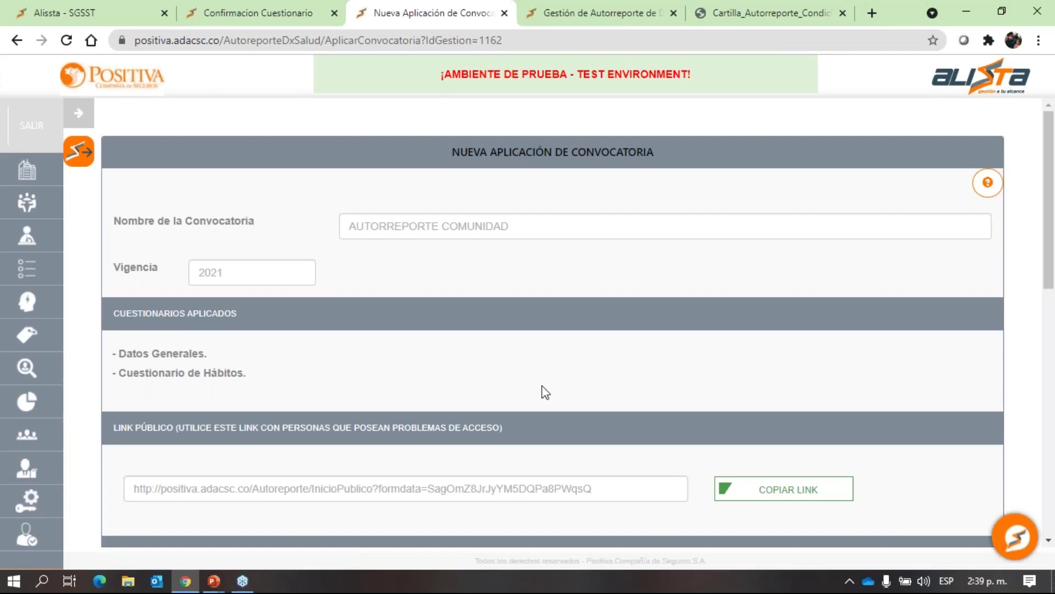
Choose GERENTE as the job position in Agregar por Cargo.
{"action": "scroll", "coordinate": [544, 391], "scroll_direction": "down", "scroll_amount": 5}
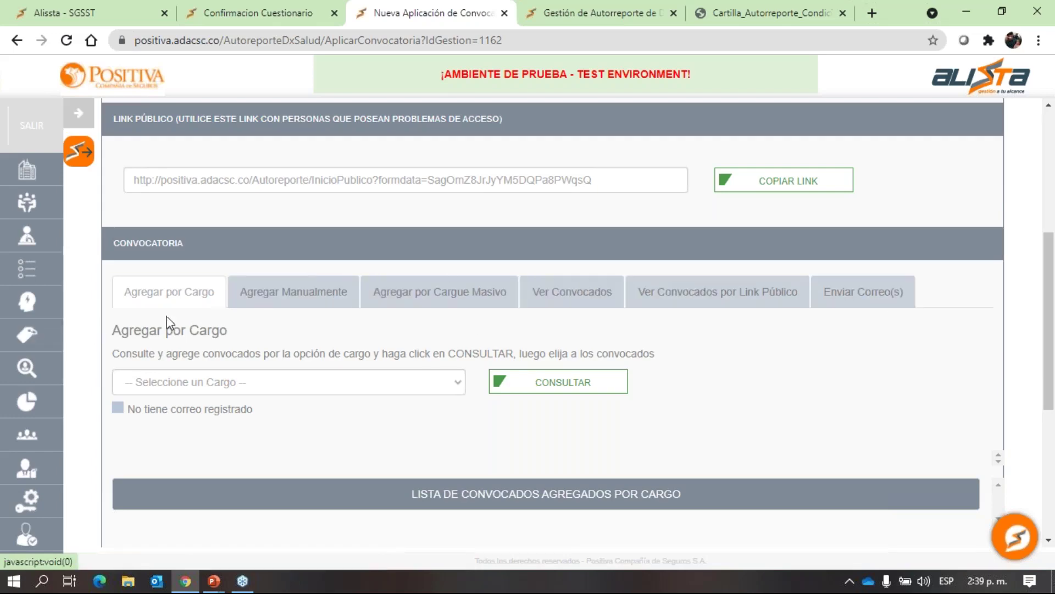
{"action": "left_click", "coordinate": [285, 385]}
{"action": "key", "text": "g"}
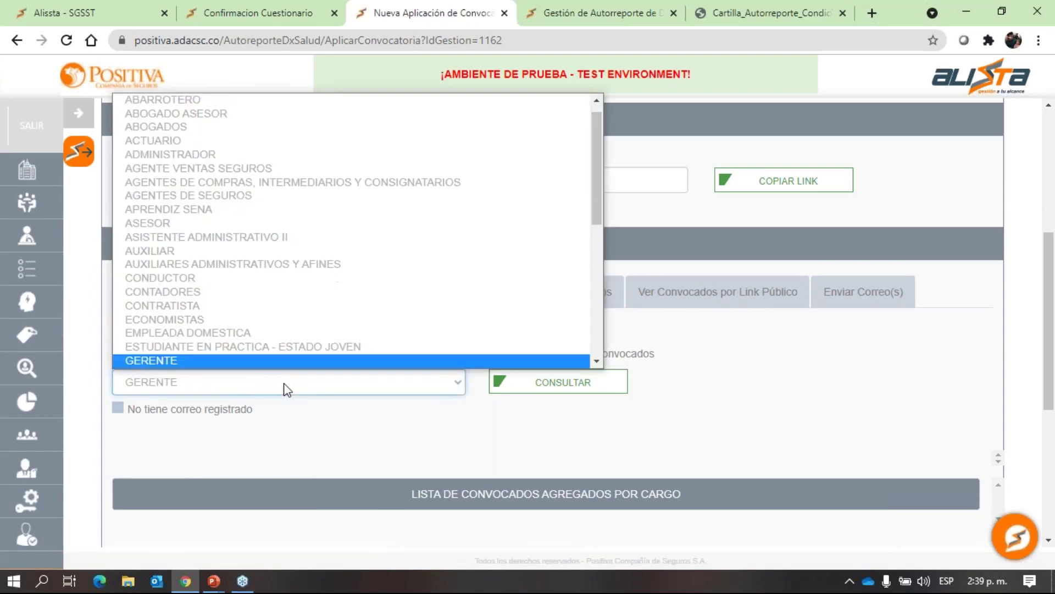
{"action": "scroll", "coordinate": [289, 361], "scroll_direction": "down", "scroll_amount": 1}
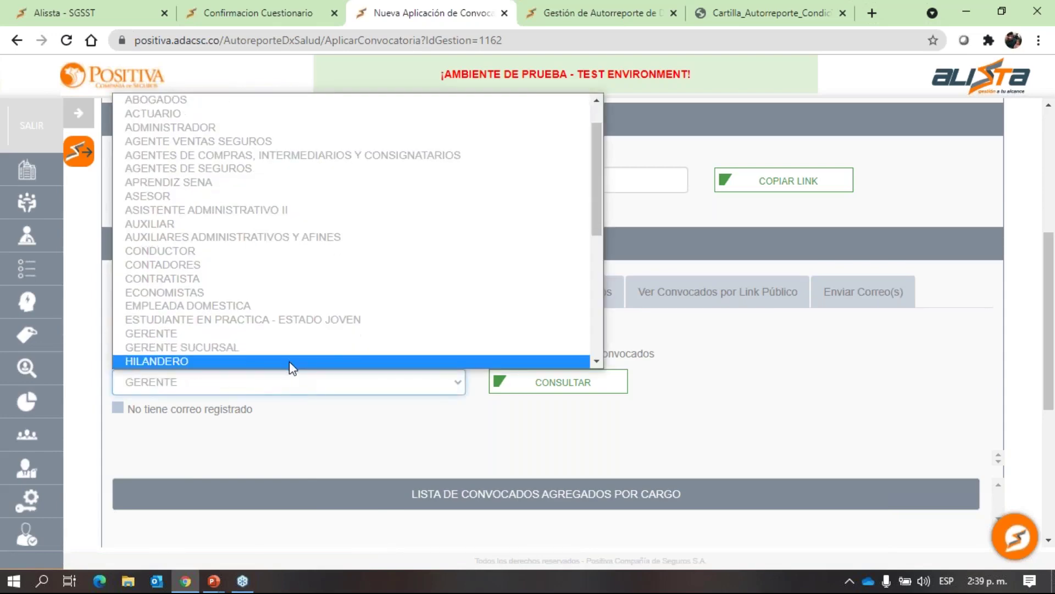
{"action": "left_click", "coordinate": [289, 361]}
{"action": "left_click", "coordinate": [438, 386]}
{"action": "key", "text": "g"}
{"action": "left_click", "coordinate": [438, 386]}
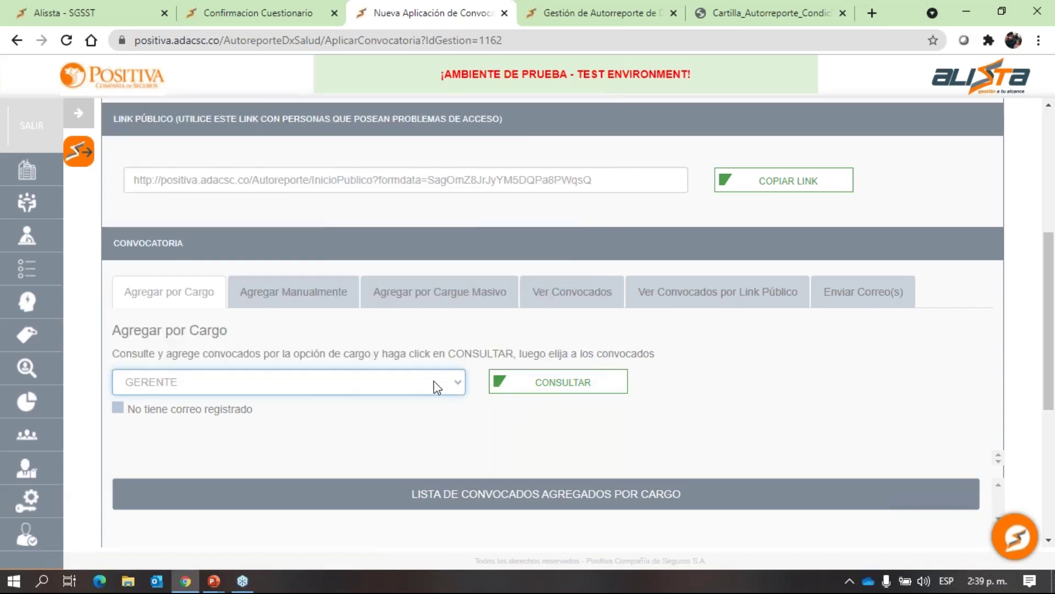
Look up and review the employees holding the GERENTE position.
{"action": "left_click", "coordinate": [555, 391]}
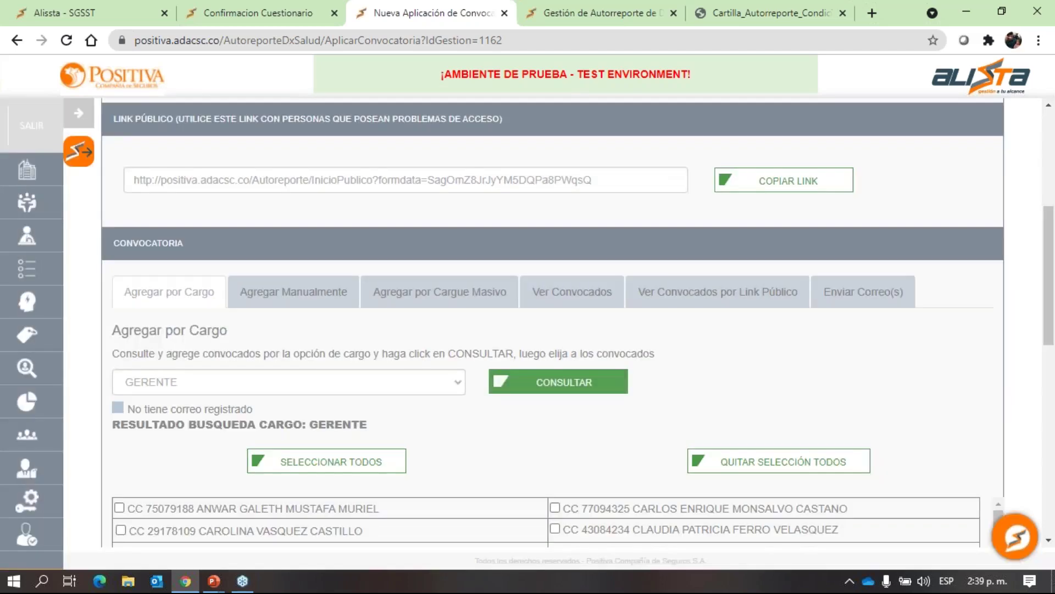
{"action": "scroll", "coordinate": [362, 350], "scroll_direction": "down", "scroll_amount": 4}
{"action": "scroll", "coordinate": [361, 350], "scroll_direction": "down", "scroll_amount": 2}
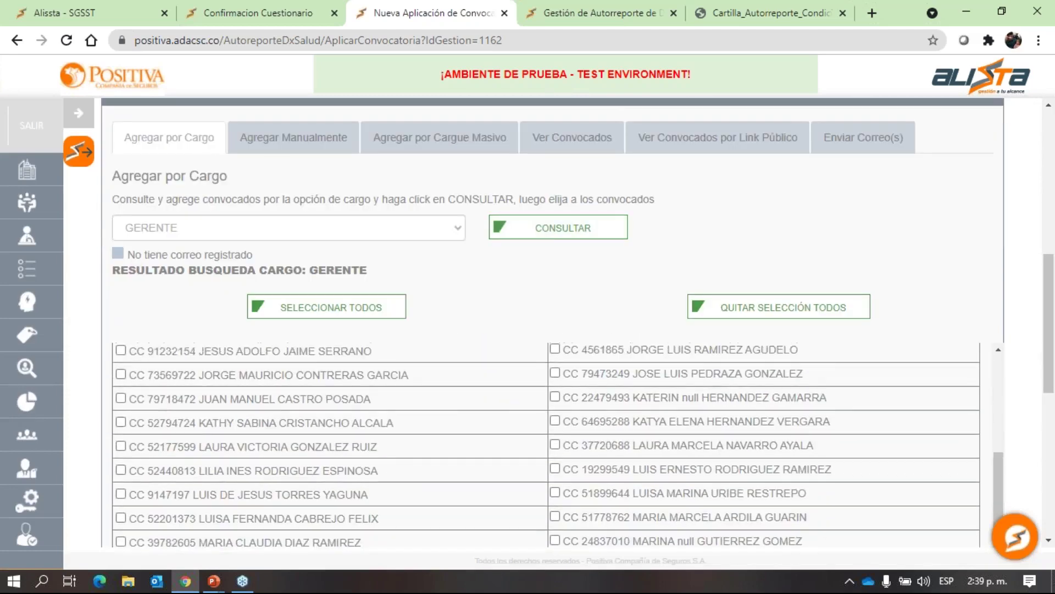
{"action": "scroll", "coordinate": [357, 394], "scroll_direction": "up", "scroll_amount": 4}
{"action": "scroll", "coordinate": [670, 405], "scroll_direction": "down", "scroll_amount": 5}
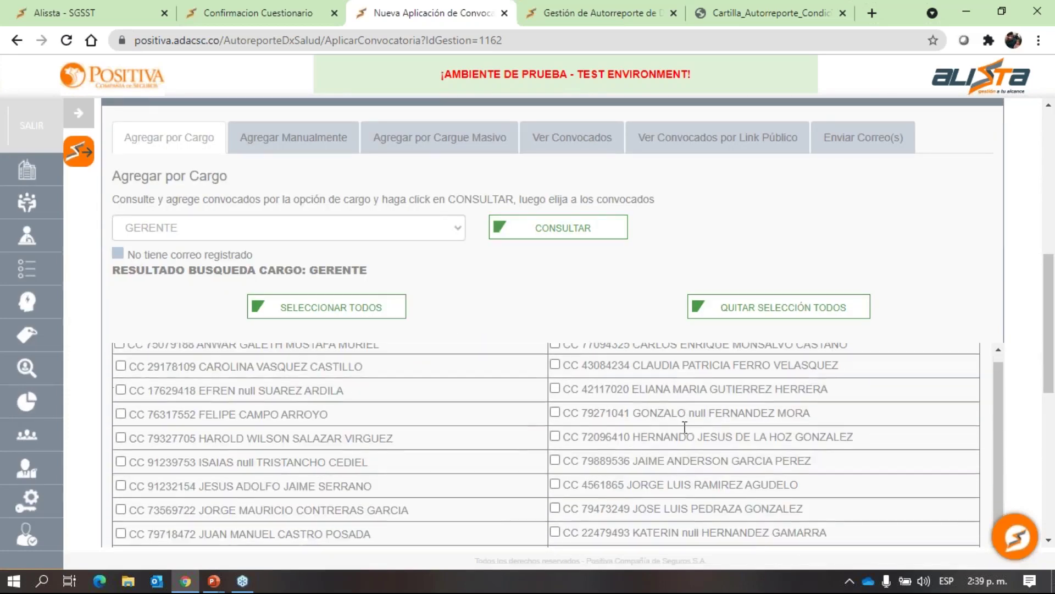
{"action": "scroll", "coordinate": [694, 428], "scroll_direction": "up", "scroll_amount": 3}
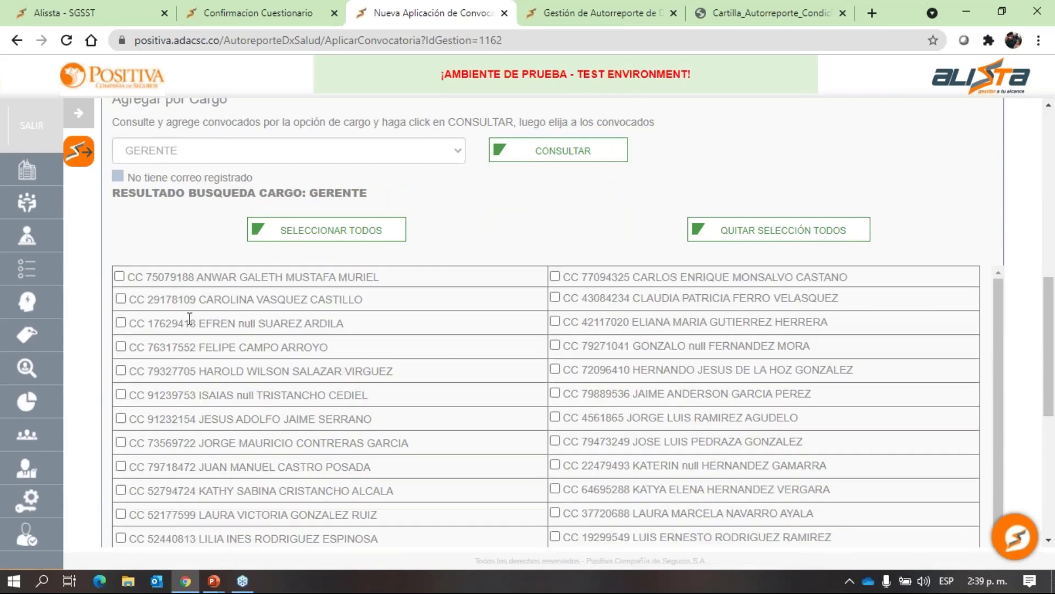
{"action": "scroll", "coordinate": [189, 319], "scroll_direction": "up", "scroll_amount": 3}
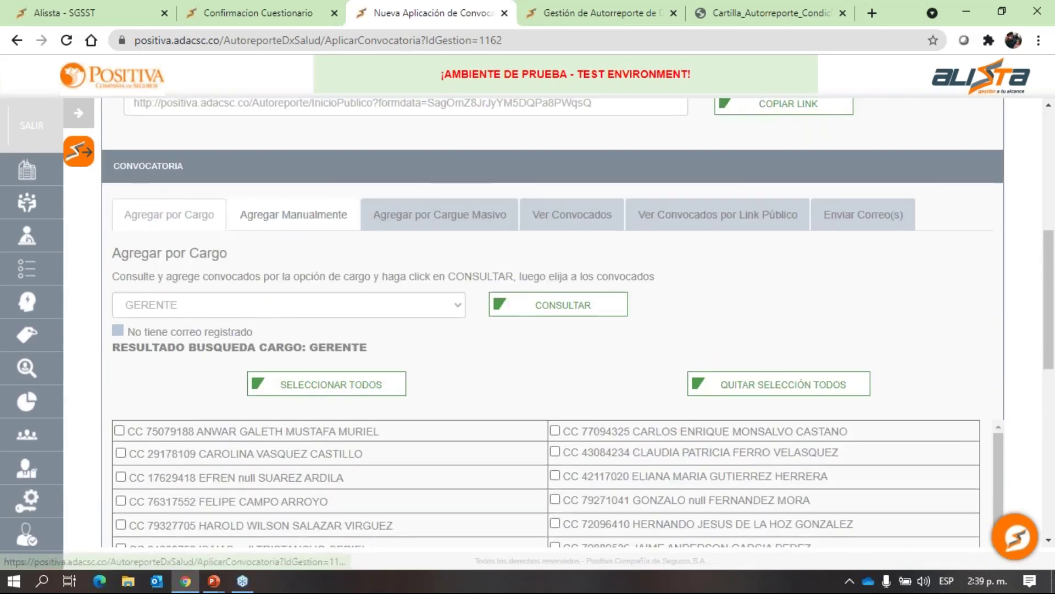
{"action": "left_click", "coordinate": [261, 223]}
Set the document type to CÉDULA DE CIUDADANIA and enter the invitee's ID number.
{"action": "left_click", "coordinate": [329, 308]}
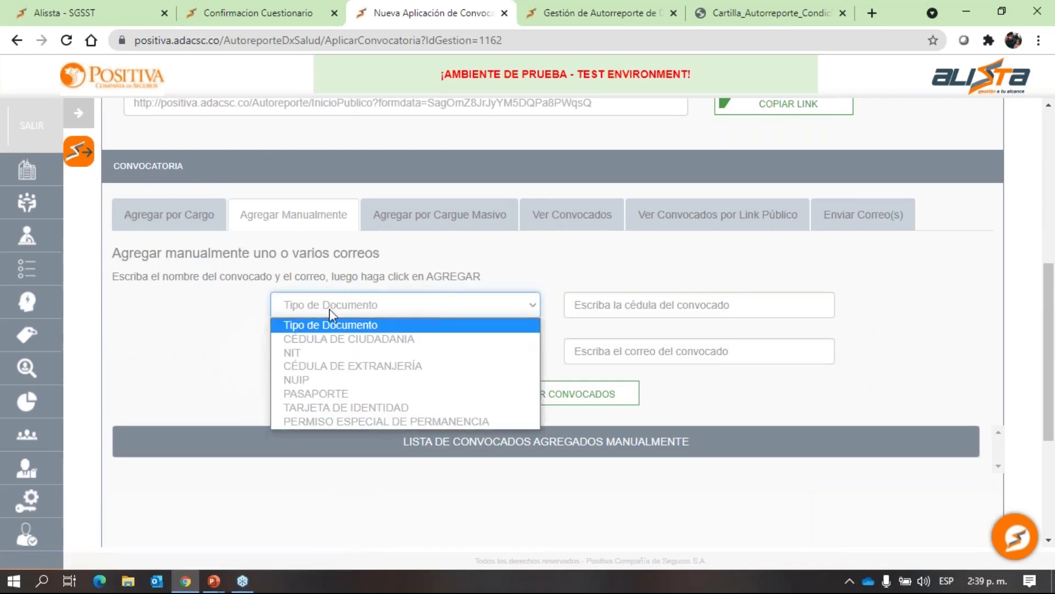
{"action": "left_click", "coordinate": [327, 336]}
{"action": "left_click", "coordinate": [570, 311]}
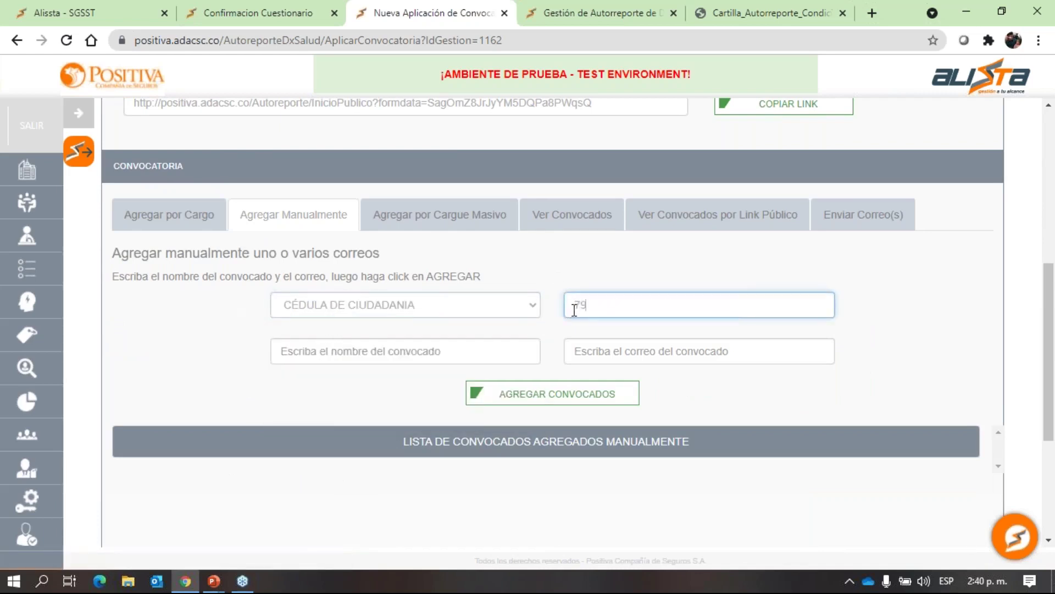
Enter the invitee's full name and e-mail address, then add them to the manual list.
{"action": "left_click", "coordinate": [417, 350]}
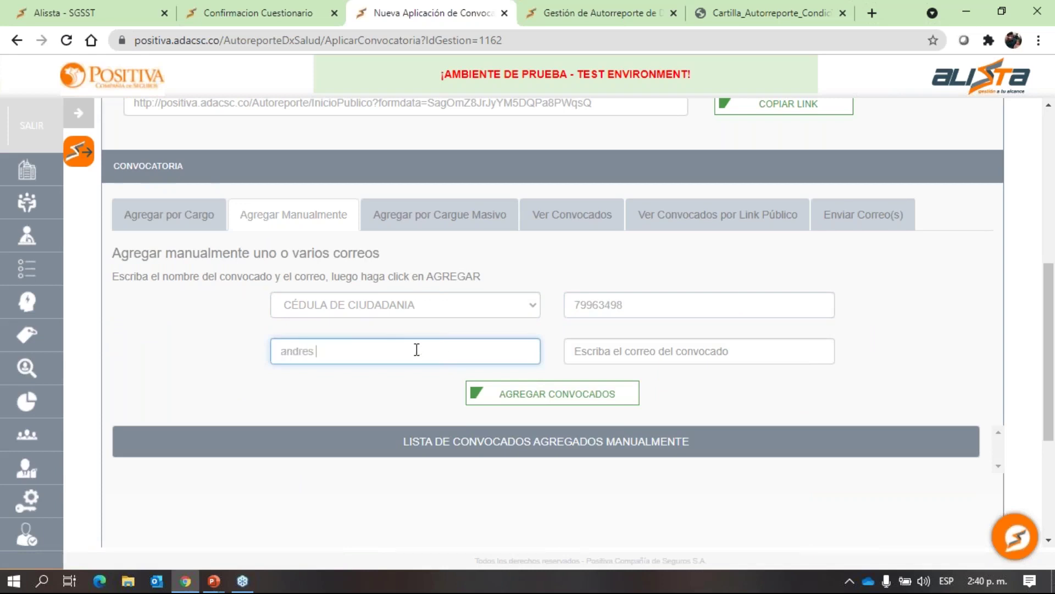
{"action": "left_click", "coordinate": [568, 352]}
{"action": "type", "text": "AN"}
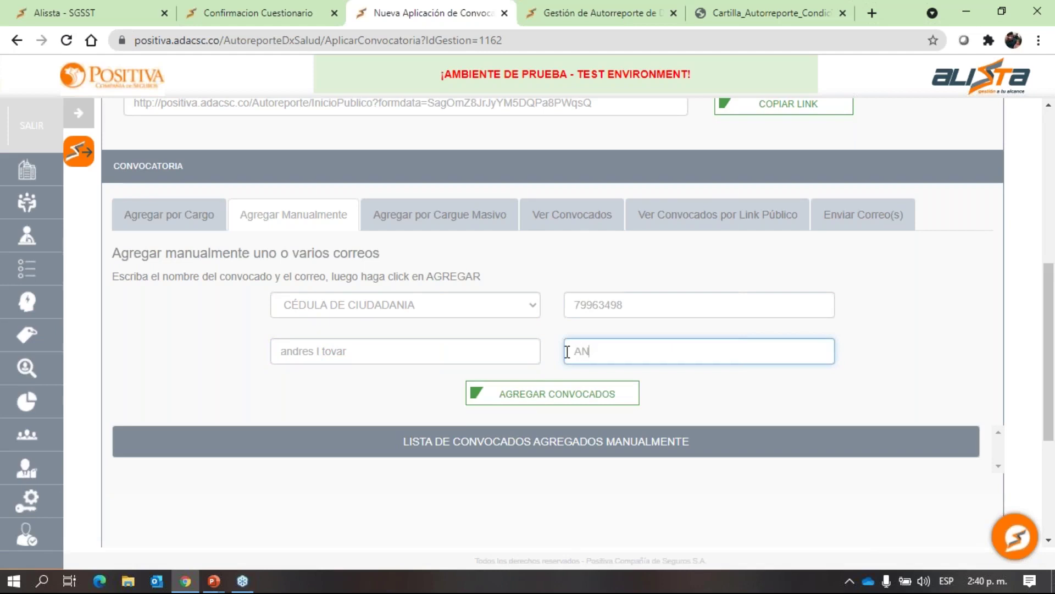
{"action": "type", "text": "DRES"}
{"action": "key", "text": "BackSpace"}
{"action": "key", "text": "BackSpace"}
{"action": "key", "text": "BackSpace"}
{"action": "key", "text": "BackSpace"}
{"action": "key", "text": "BackSpace"}
{"action": "key", "text": "BackSpace"}
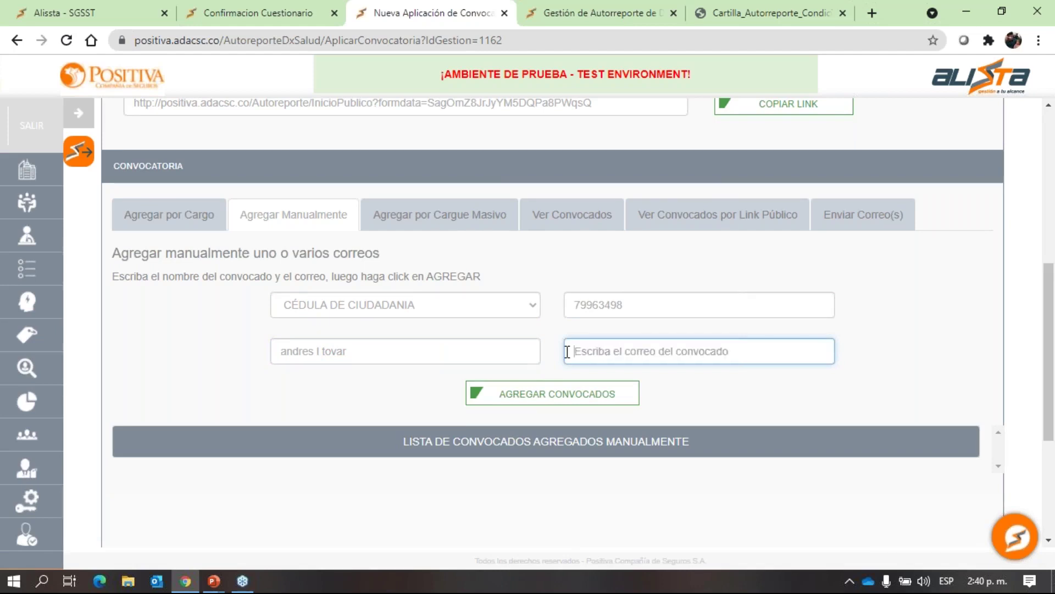
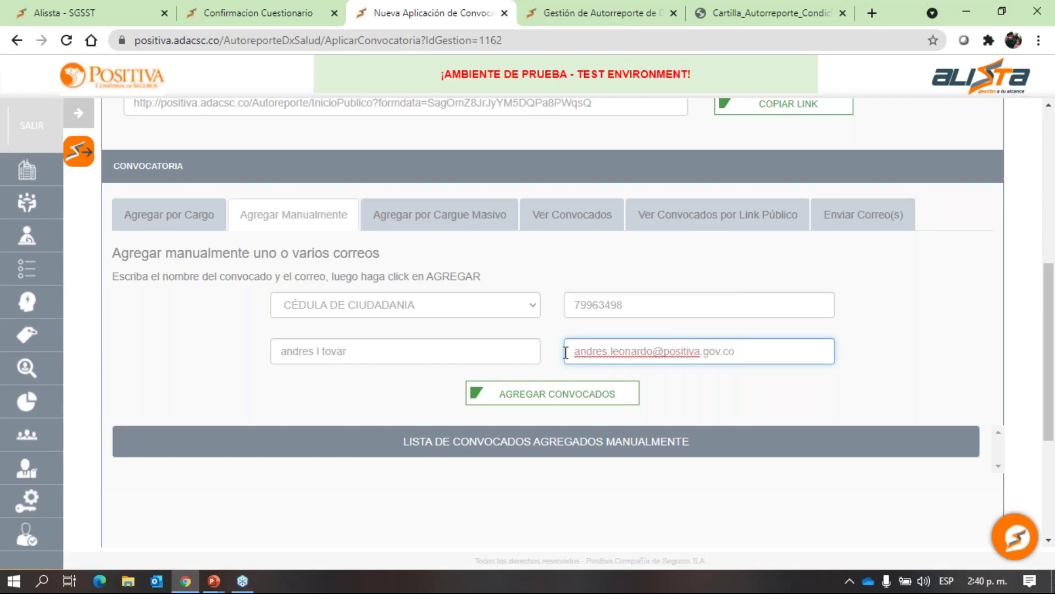
{"action": "left_click", "coordinate": [549, 394]}
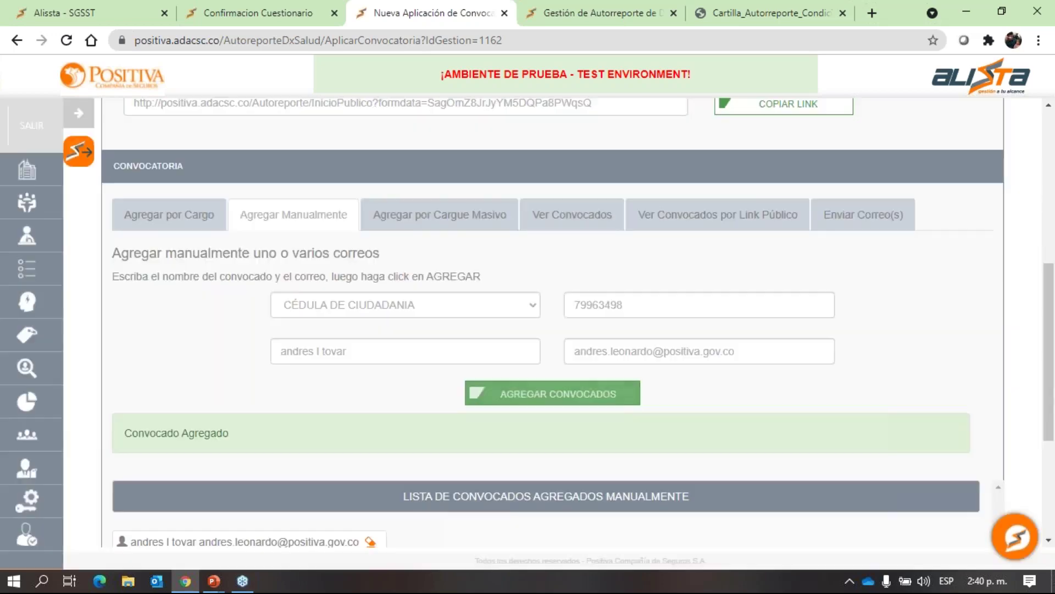
{"action": "scroll", "coordinate": [384, 353], "scroll_direction": "down", "scroll_amount": 4}
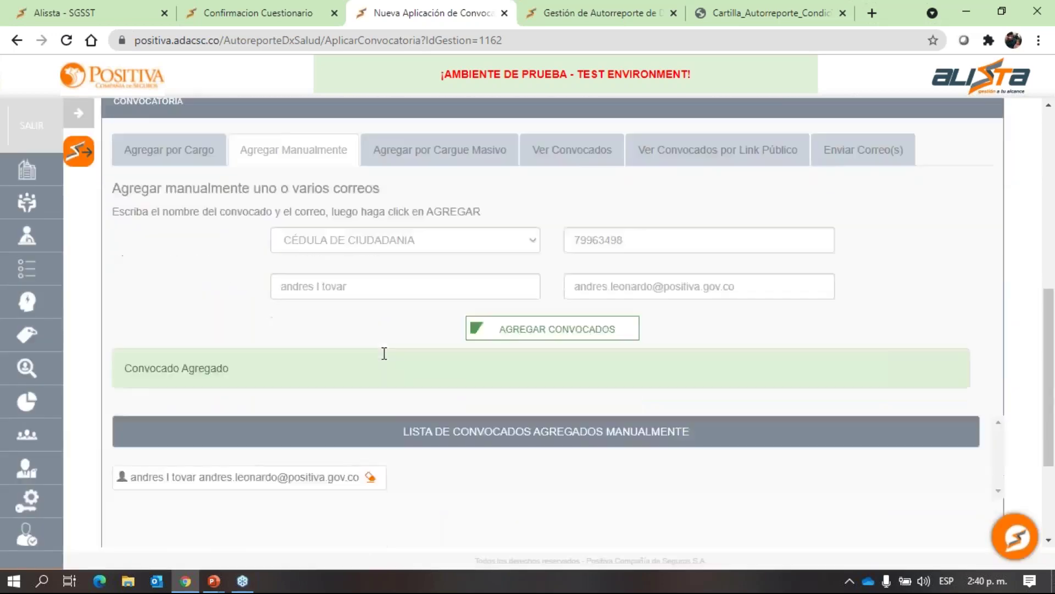
{"action": "scroll", "coordinate": [337, 303], "scroll_direction": "up", "scroll_amount": 2}
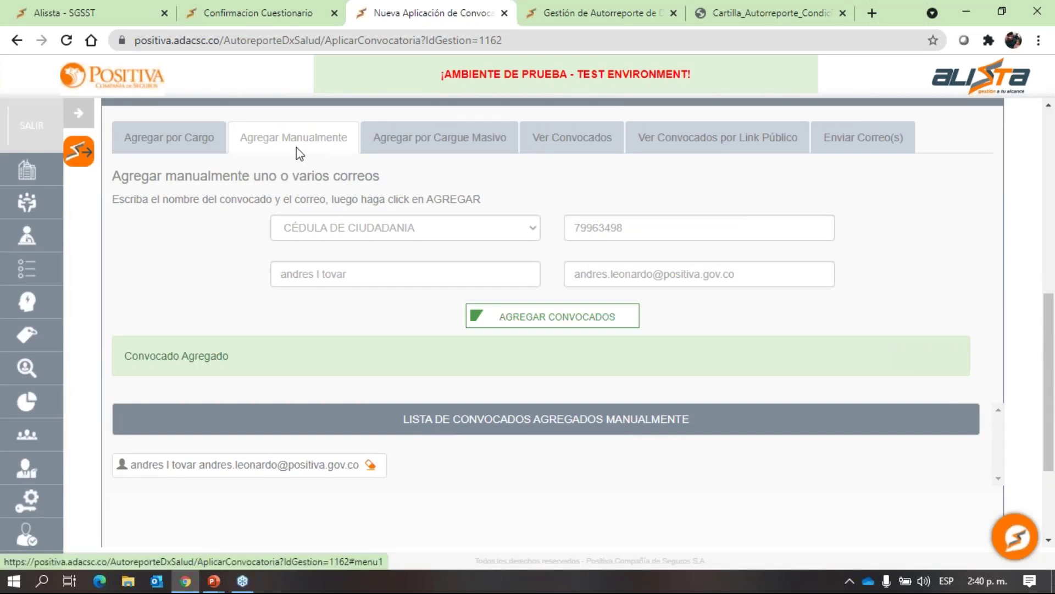
Switch to Agregar por Cargue Masivo and download the PlantillaConvocados xlsx template.
{"action": "left_click", "coordinate": [413, 145]}
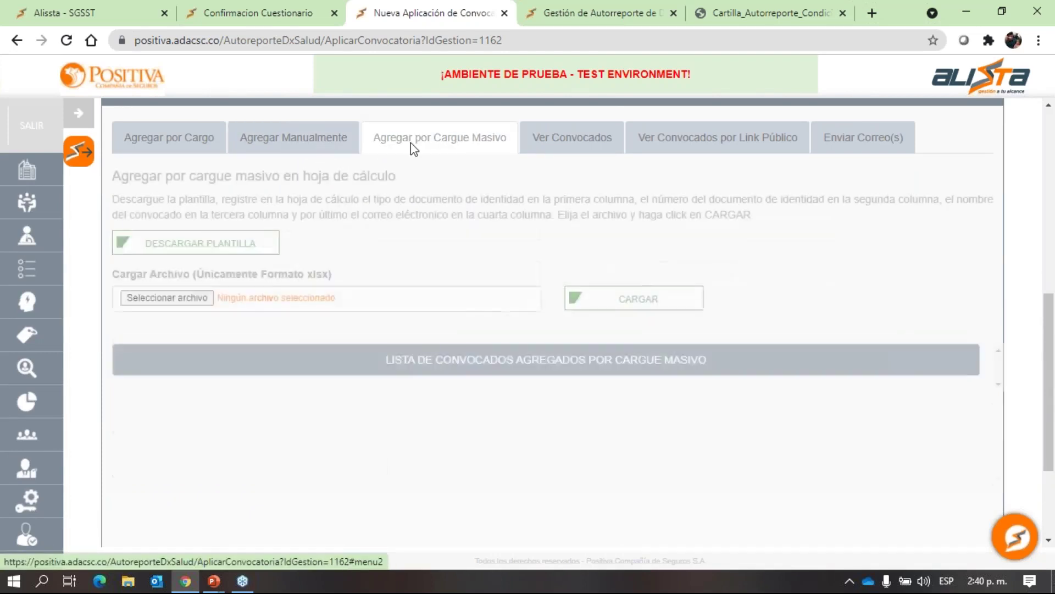
{"action": "left_click", "coordinate": [234, 250]}
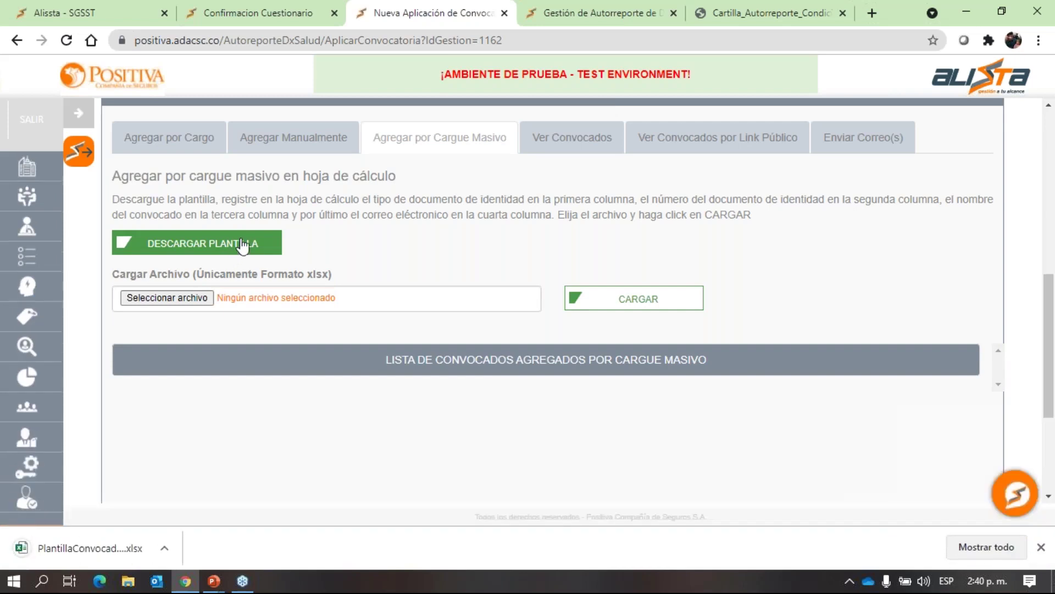
{"action": "left_click", "coordinate": [110, 544]}
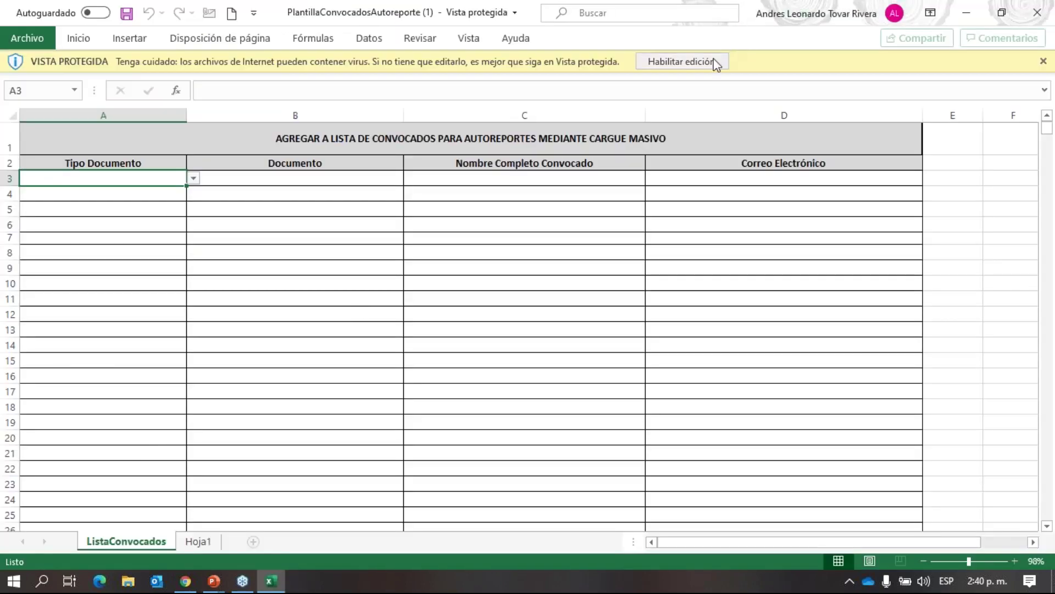
Enable editing, inspect the Documento, Nombre Completo Convocado and Correo Electrónico columns, then close Excel.
{"action": "left_click", "coordinate": [712, 62]}
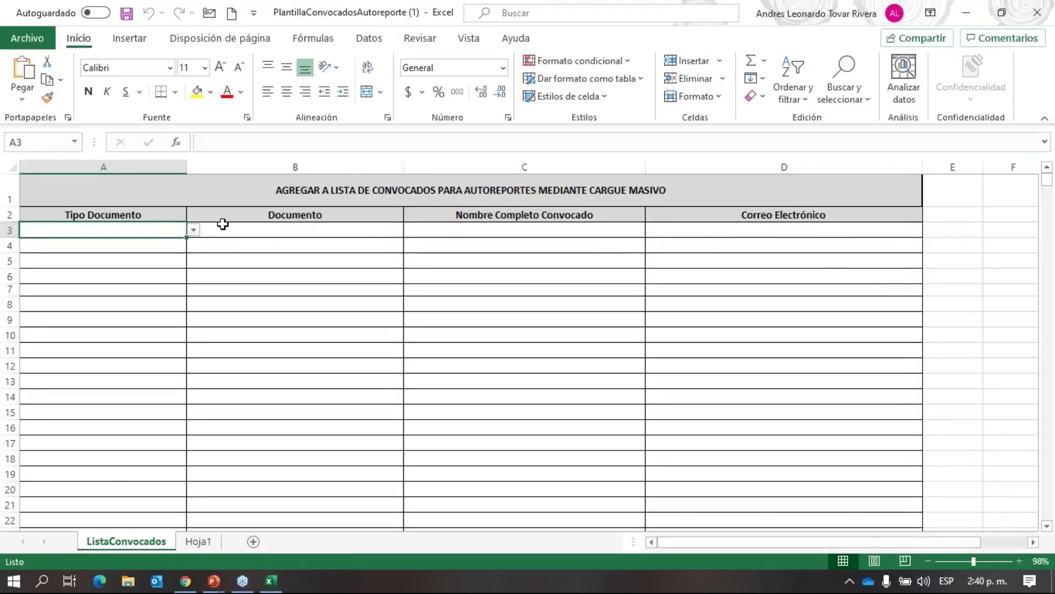
{"action": "left_click", "coordinate": [228, 227]}
{"action": "left_click", "coordinate": [443, 231]}
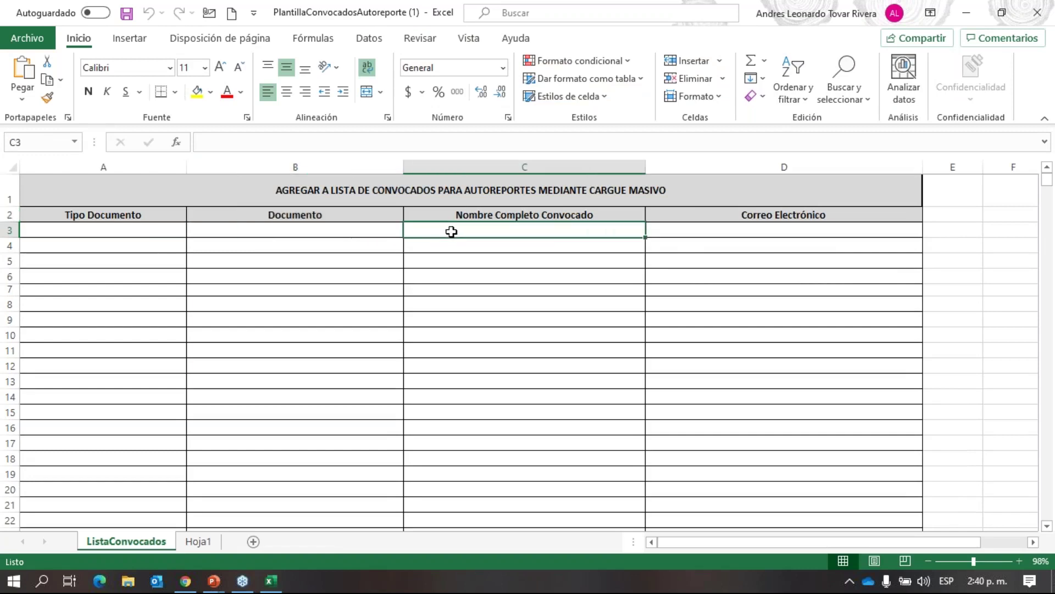
{"action": "left_click", "coordinate": [696, 216]}
{"action": "left_click", "coordinate": [1037, 12]}
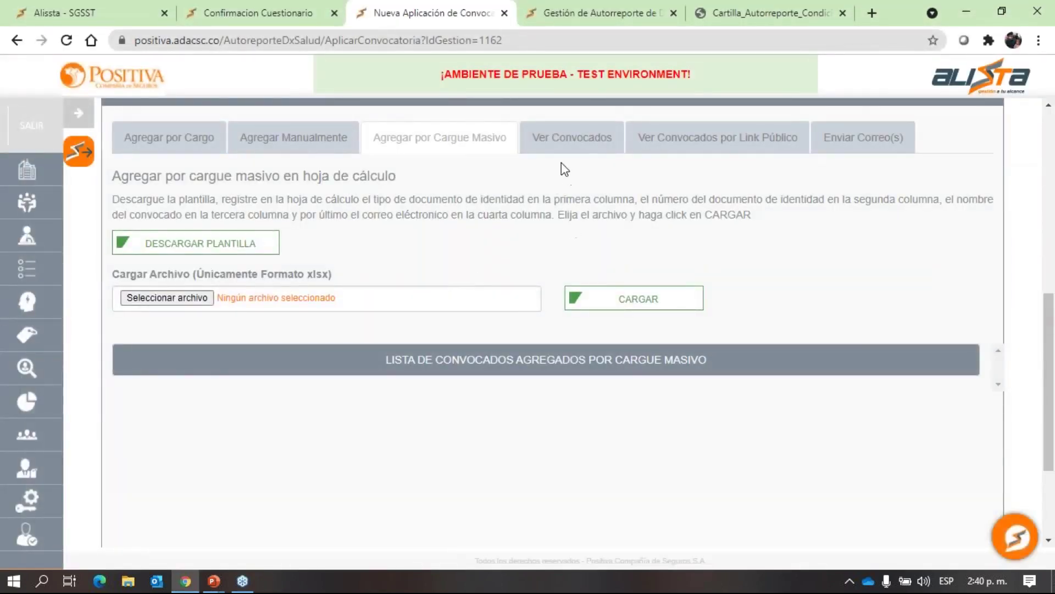
View Ver Convocados and public-link invitees, then bring up the Enviar Correo(s) composer.
{"action": "left_click", "coordinate": [565, 141]}
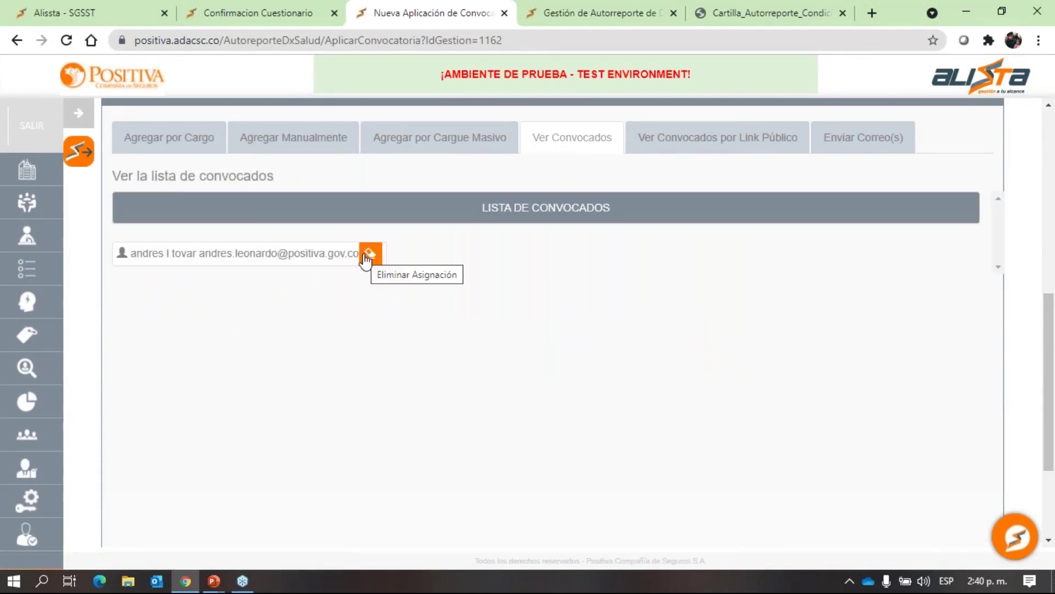
{"action": "left_click", "coordinate": [666, 149]}
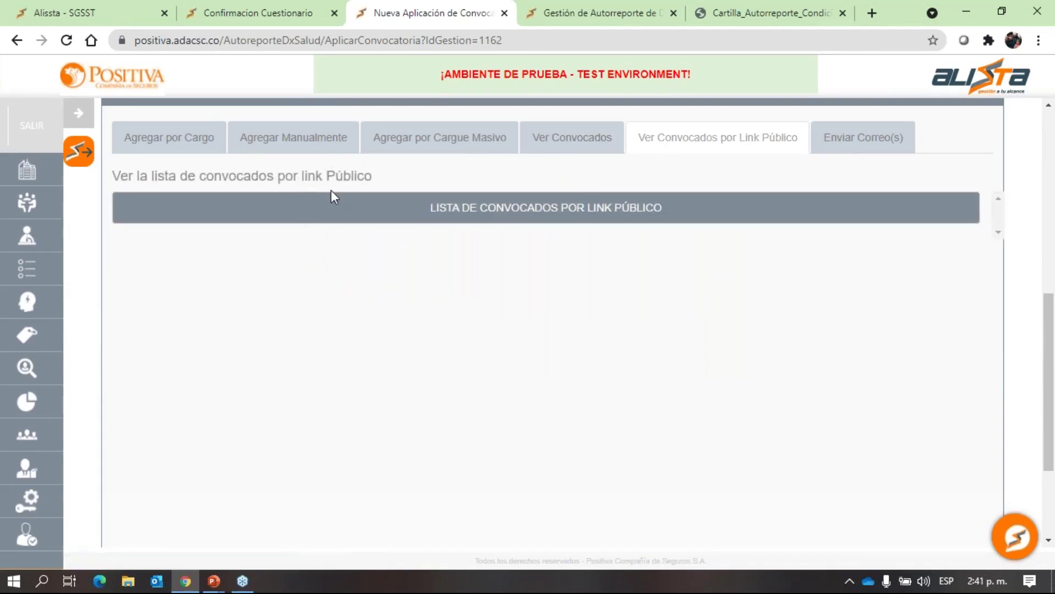
{"action": "left_click", "coordinate": [851, 145]}
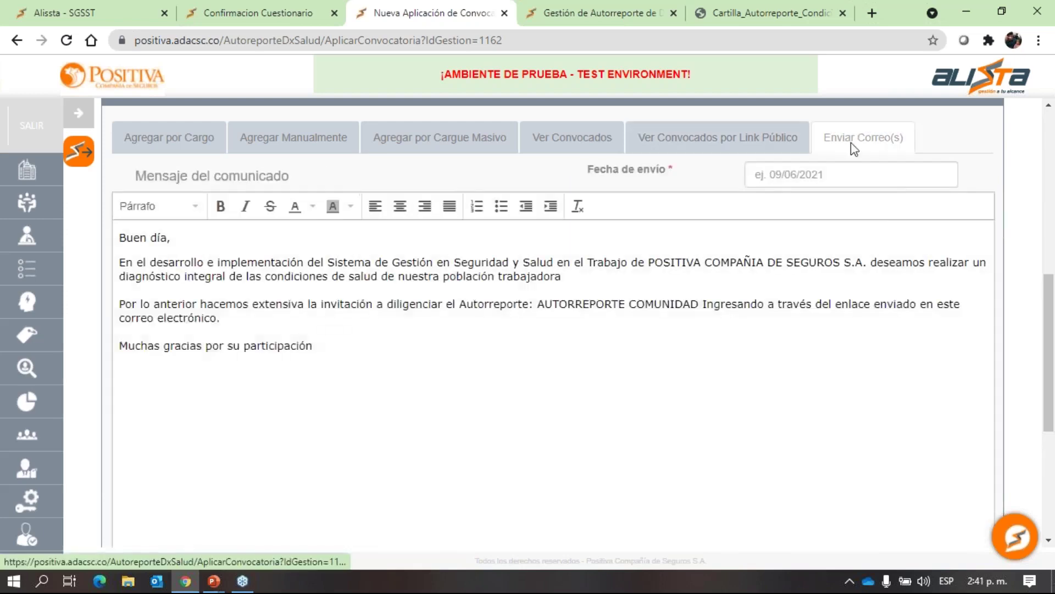
{"action": "left_click_drag", "start_coordinate": [348, 344], "coordinate": [182, 278]}
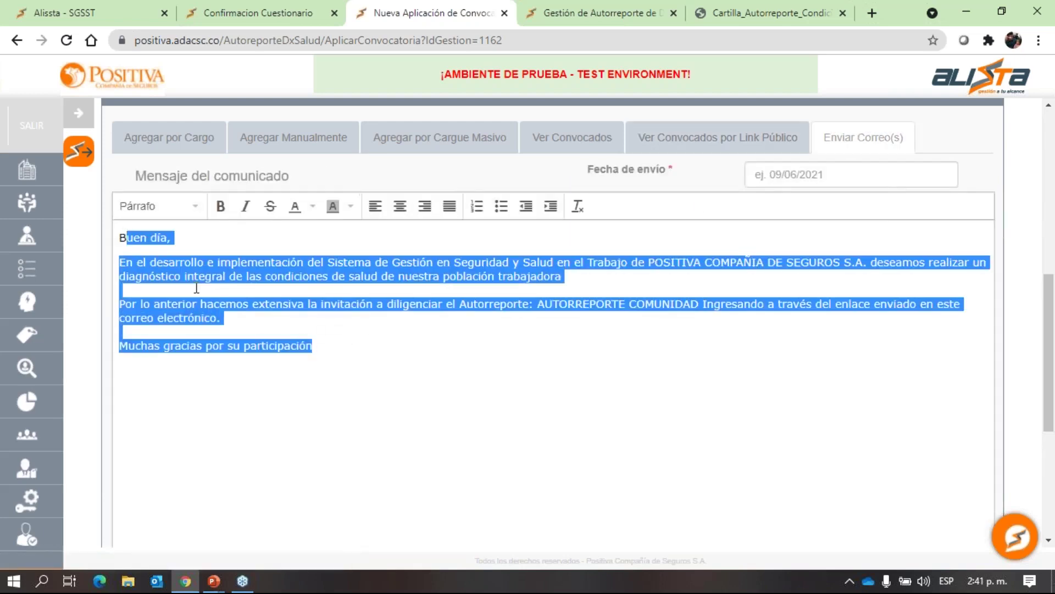
Replace the default message with 'sdfsdfsdfc vxc' and add a bold line 'afdasasd'.
{"action": "left_click", "coordinate": [188, 267]}
{"action": "left_click_drag", "start_coordinate": [319, 346], "coordinate": [112, 231]}
{"action": "type", "text": "sdfsdfsdfc "}
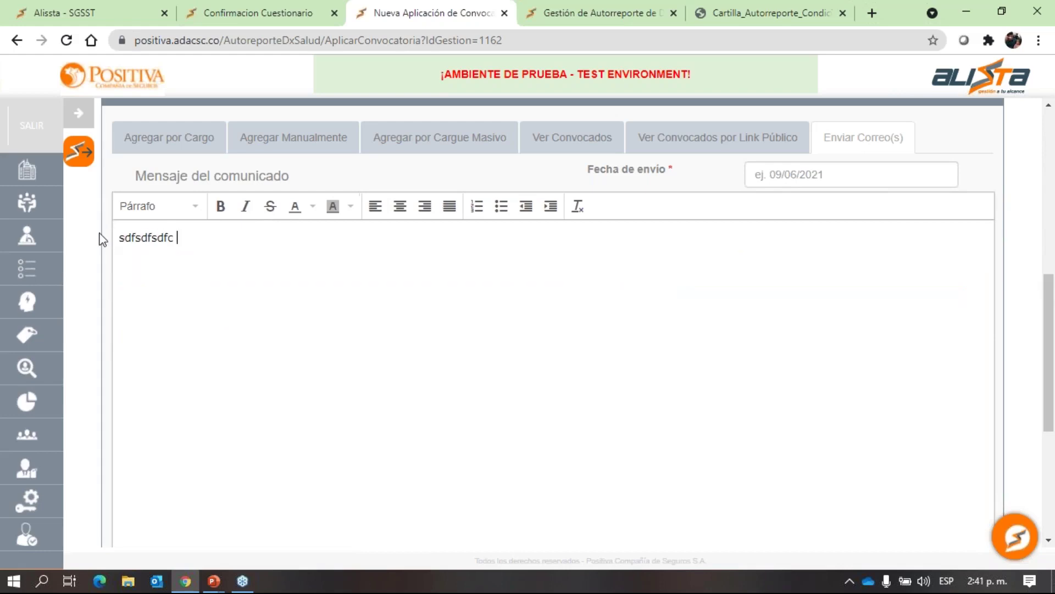
{"action": "type", "text": "vxc"}
{"action": "left_click", "coordinate": [220, 207]}
{"action": "type", "text": "afdasasd"}
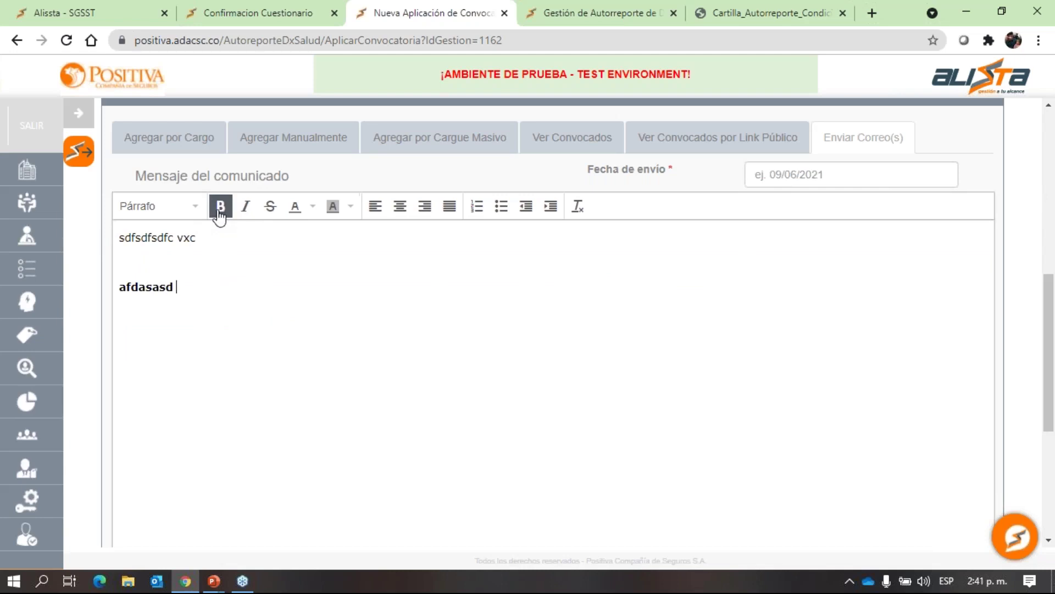
{"action": "key", "text": "Return"}
Add 'dfasdasd asd' in green text and format it as Encabezado 1.
{"action": "left_click", "coordinate": [312, 206]}
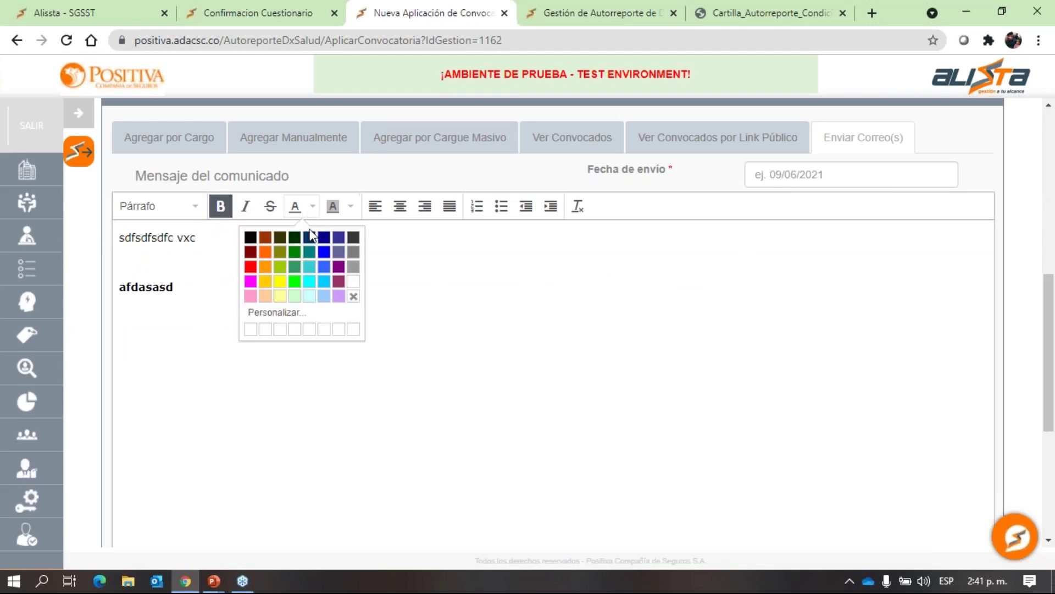
{"action": "left_click", "coordinate": [298, 282]}
{"action": "type", "text": "dfasdasd asd"}
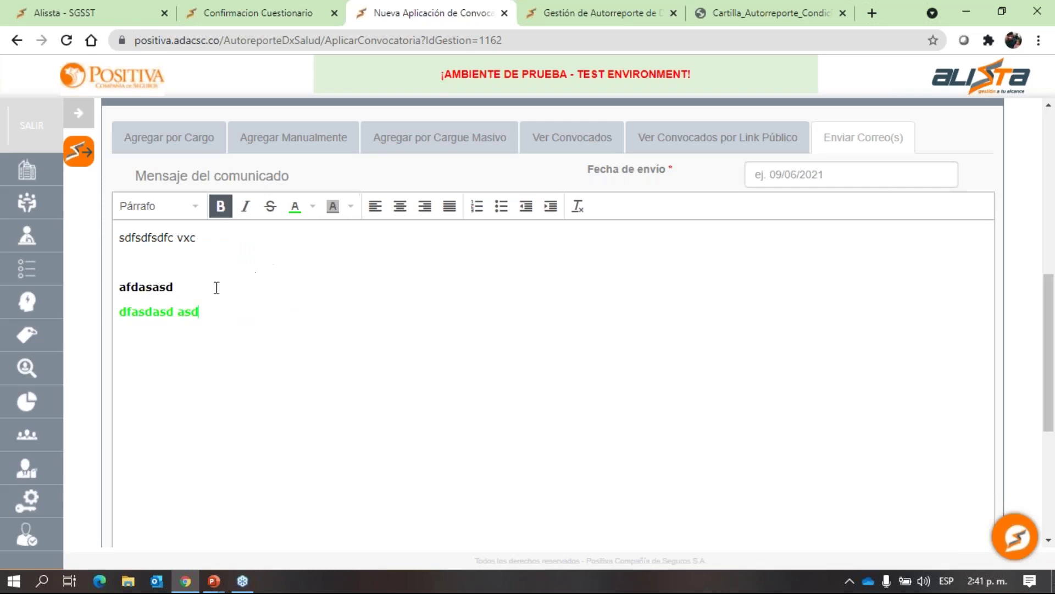
{"action": "left_click_drag", "start_coordinate": [218, 309], "coordinate": [119, 311]}
{"action": "left_click", "coordinate": [158, 208]}
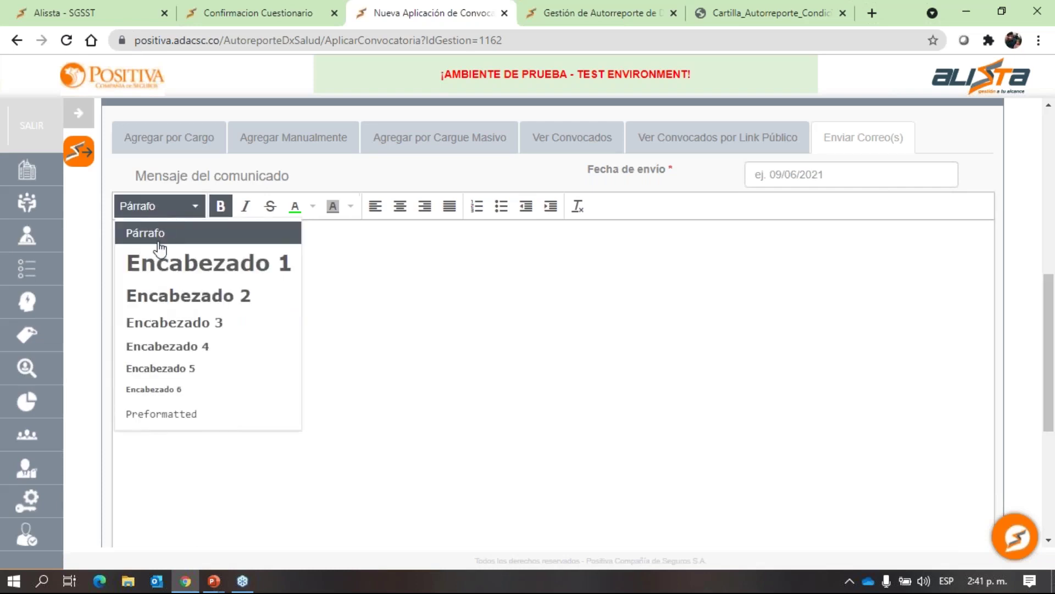
{"action": "left_click", "coordinate": [162, 323]}
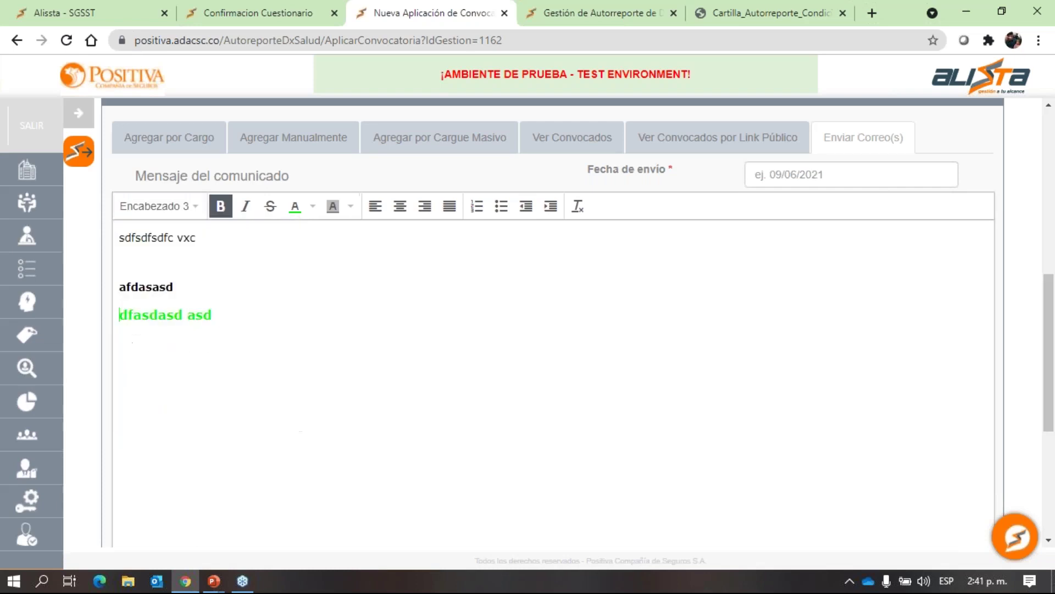
{"action": "left_click", "coordinate": [165, 207]}
{"action": "left_click", "coordinate": [170, 262]}
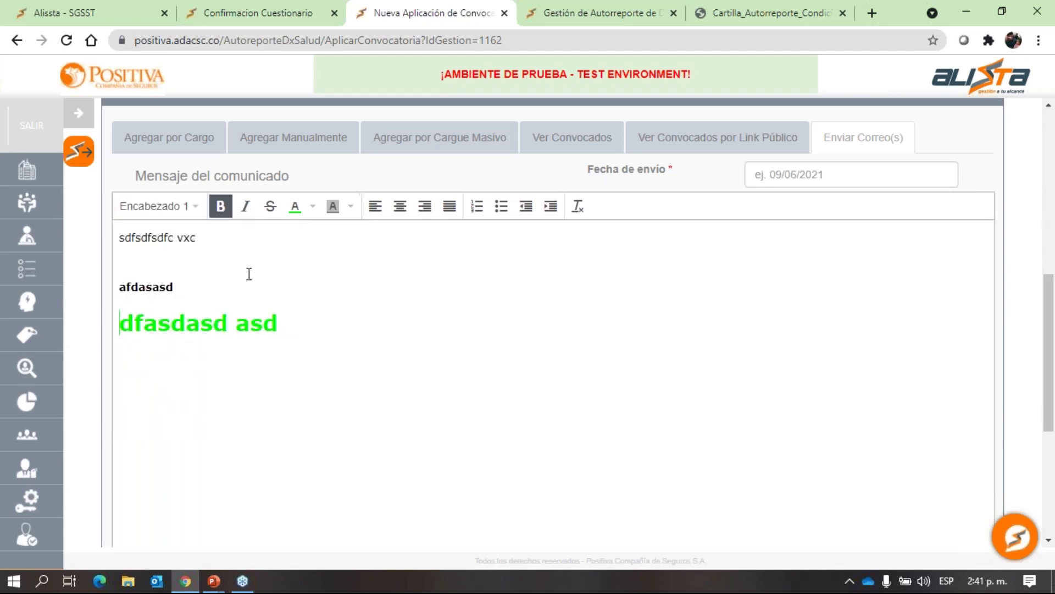
Bring up the Fecha de envío date picker and expand the side navigation menu.
{"action": "left_click", "coordinate": [792, 177]}
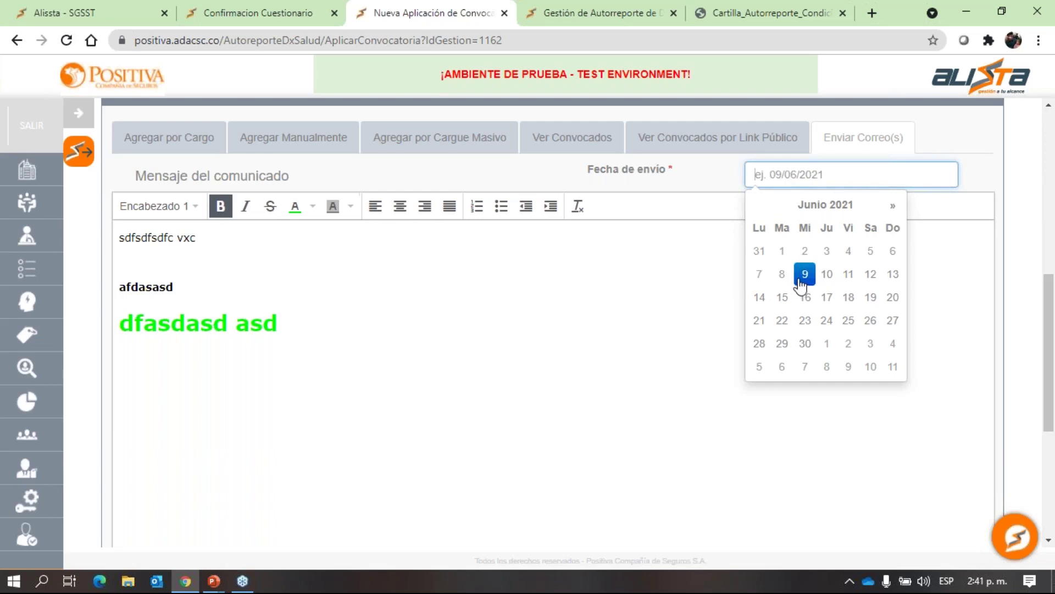
{"action": "scroll", "coordinate": [637, 297], "scroll_direction": "up", "scroll_amount": 5}
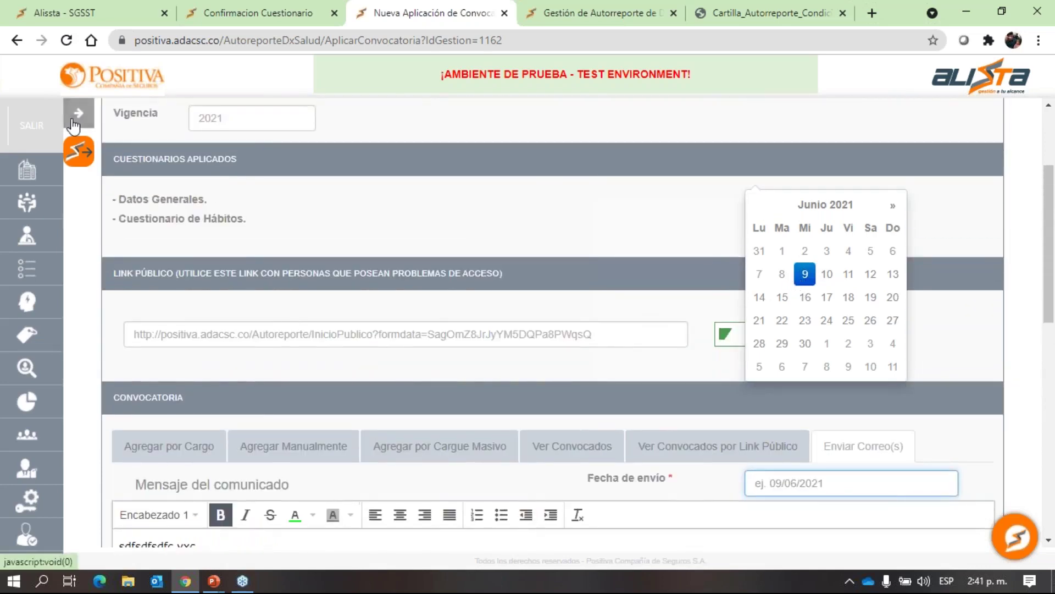
{"action": "left_click", "coordinate": [78, 113]}
{"action": "scroll", "coordinate": [615, 330], "scroll_direction": "down", "scroll_amount": 15}
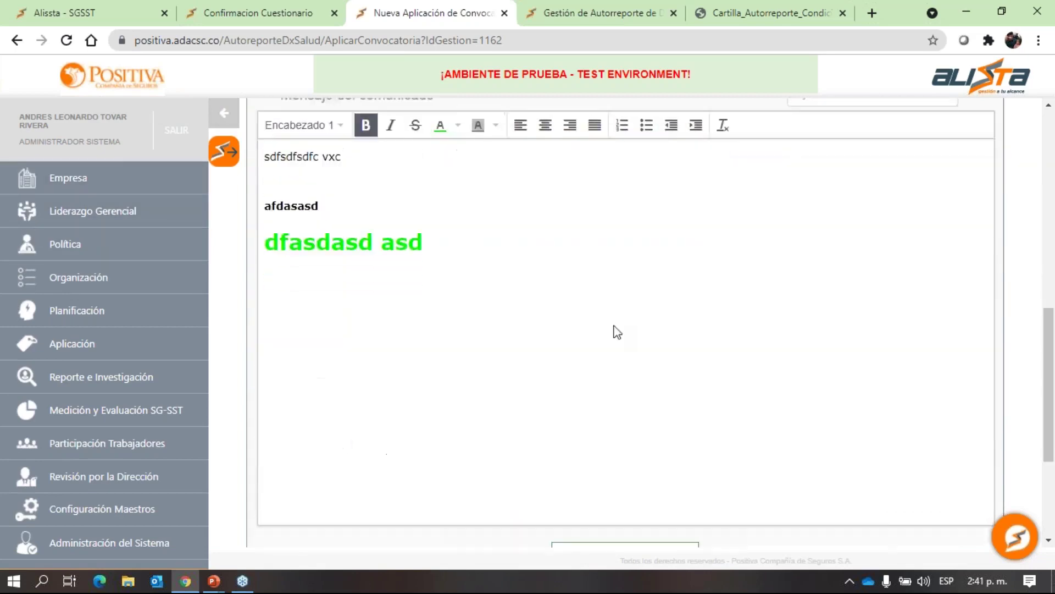
Go back to Gestión de Autorreporte and scroll past the CONSULTA POR USUARIO section.
{"action": "left_click", "coordinate": [628, 454]}
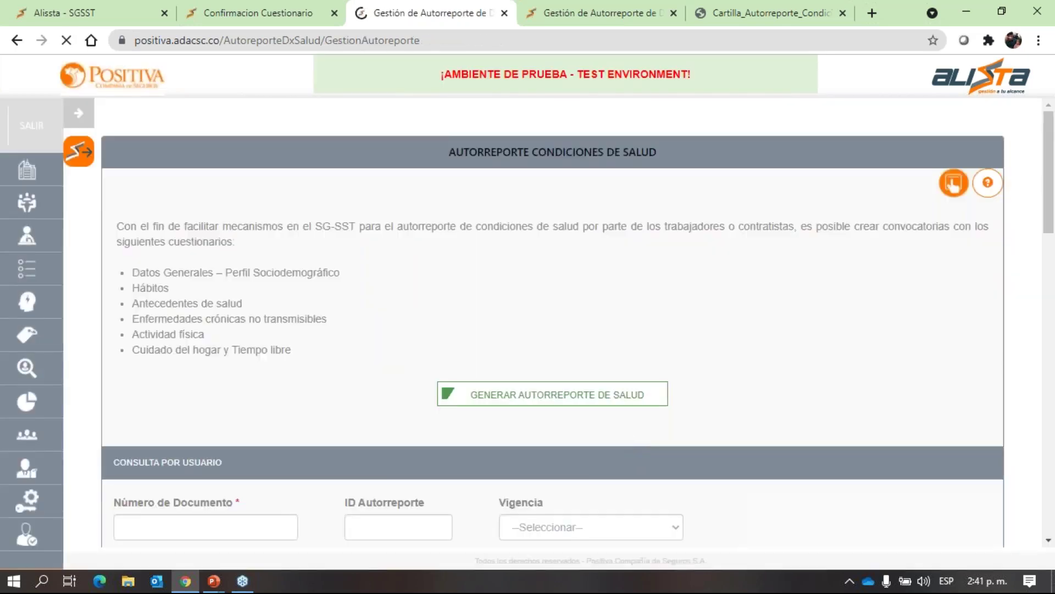
{"action": "scroll", "coordinate": [570, 313], "scroll_direction": "down", "scroll_amount": 5}
{"action": "scroll", "coordinate": [569, 312], "scroll_direction": "up", "scroll_amount": 4}
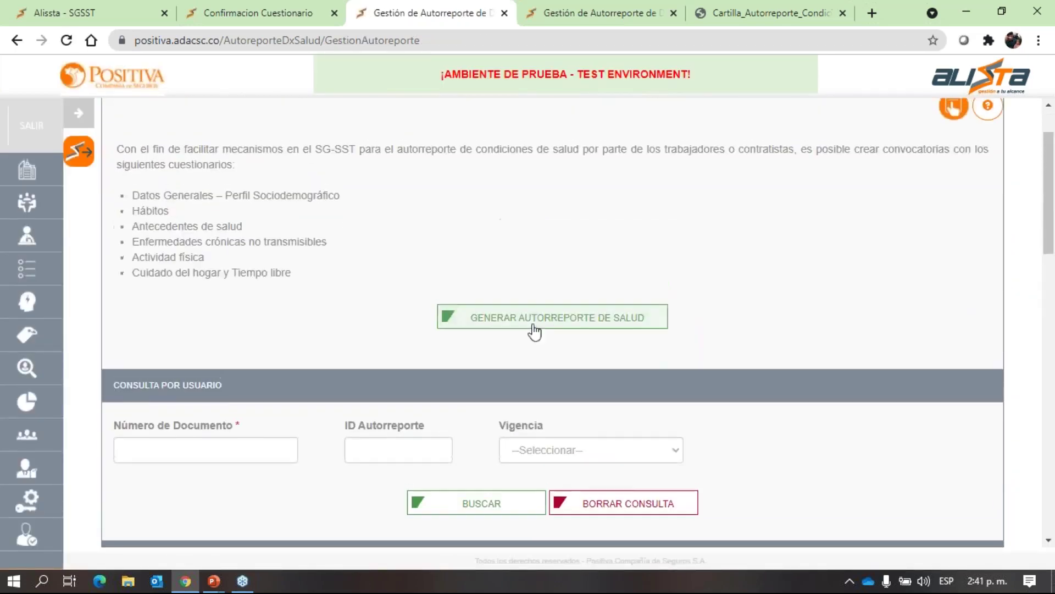
{"action": "scroll", "coordinate": [262, 132], "scroll_direction": "up", "scroll_amount": 2}
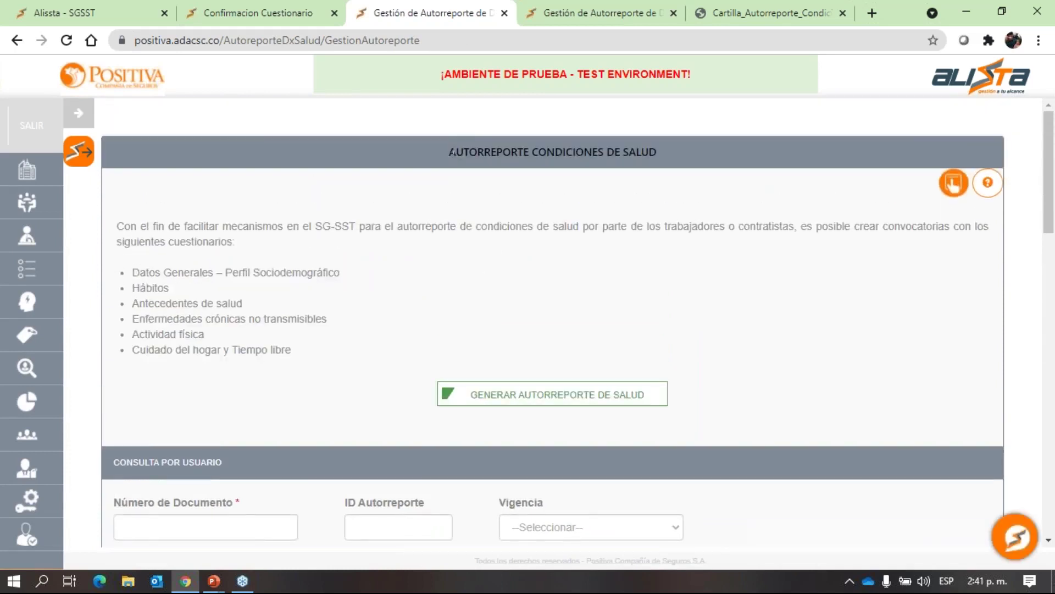
{"action": "left_click_drag", "start_coordinate": [449, 154], "coordinate": [658, 154]}
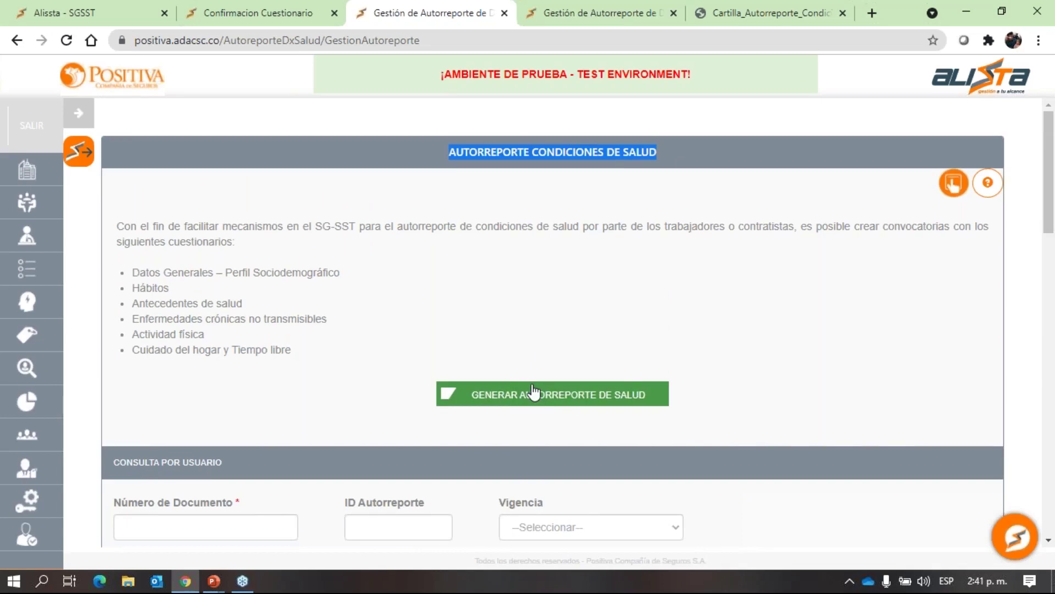
{"action": "scroll", "coordinate": [532, 392], "scroll_direction": "down", "scroll_amount": 4}
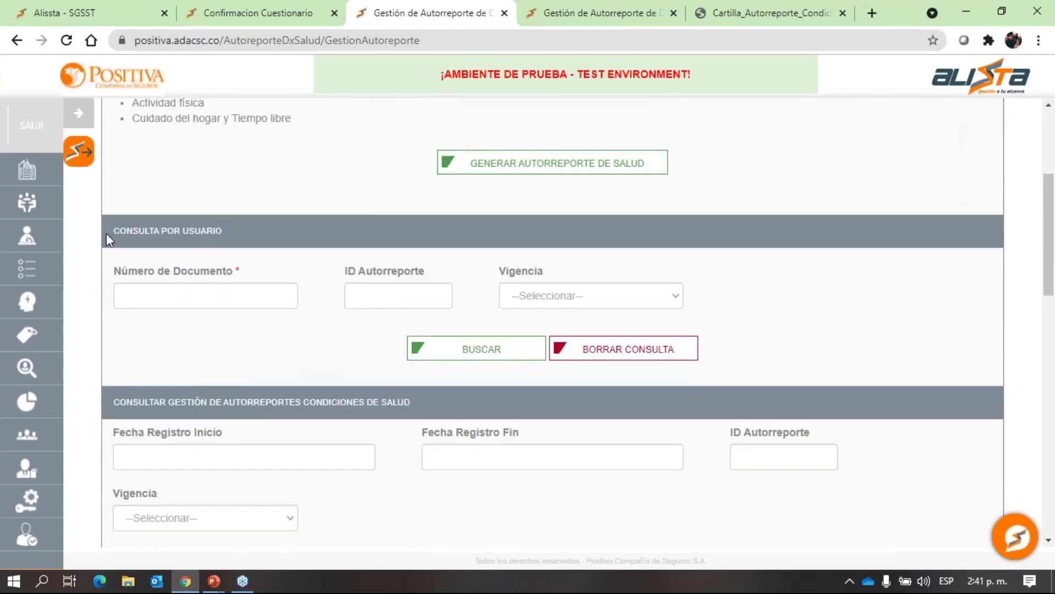
{"action": "left_click_drag", "start_coordinate": [107, 233], "coordinate": [239, 231]}
{"action": "scroll", "coordinate": [319, 243], "scroll_direction": "down", "scroll_amount": 4}
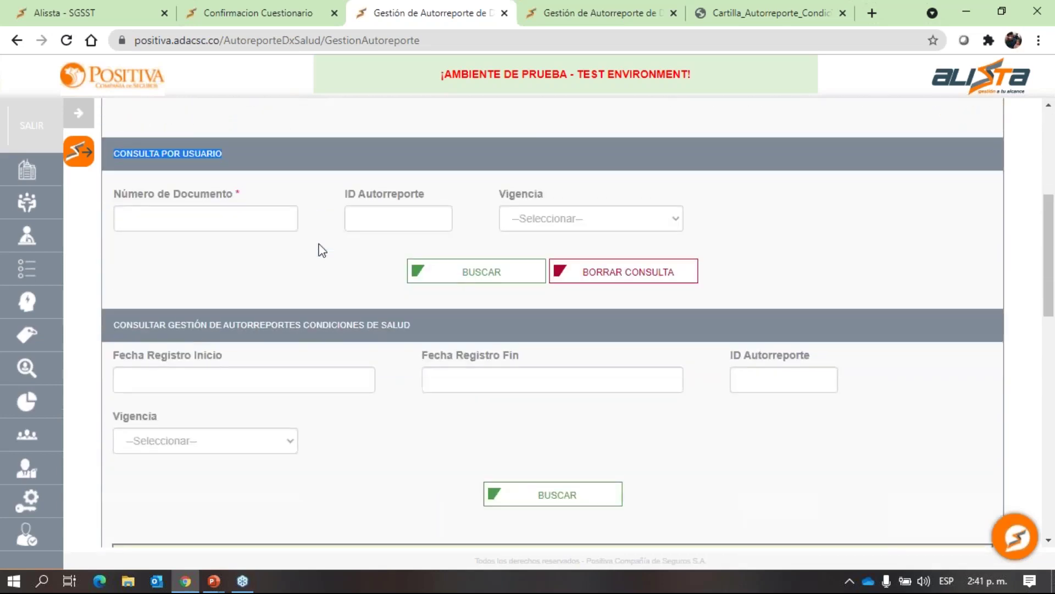
{"action": "scroll", "coordinate": [313, 245], "scroll_direction": "down", "scroll_amount": 3}
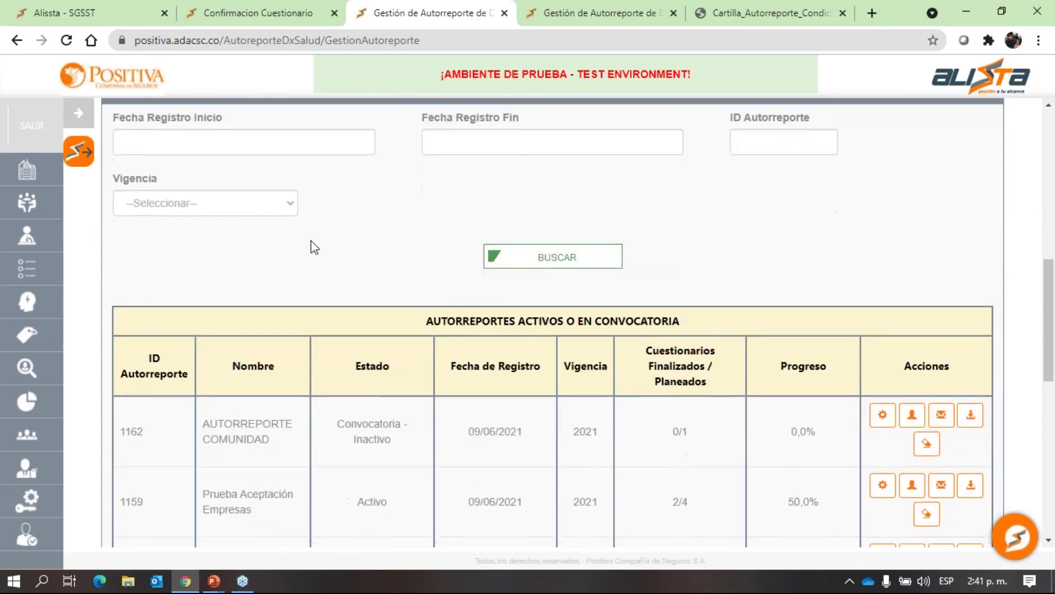
Review the Autorreportes Activos table, noting self-report 1159 with 2/4 questionnaires finished.
{"action": "left_click_drag", "start_coordinate": [421, 256], "coordinate": [678, 252]}
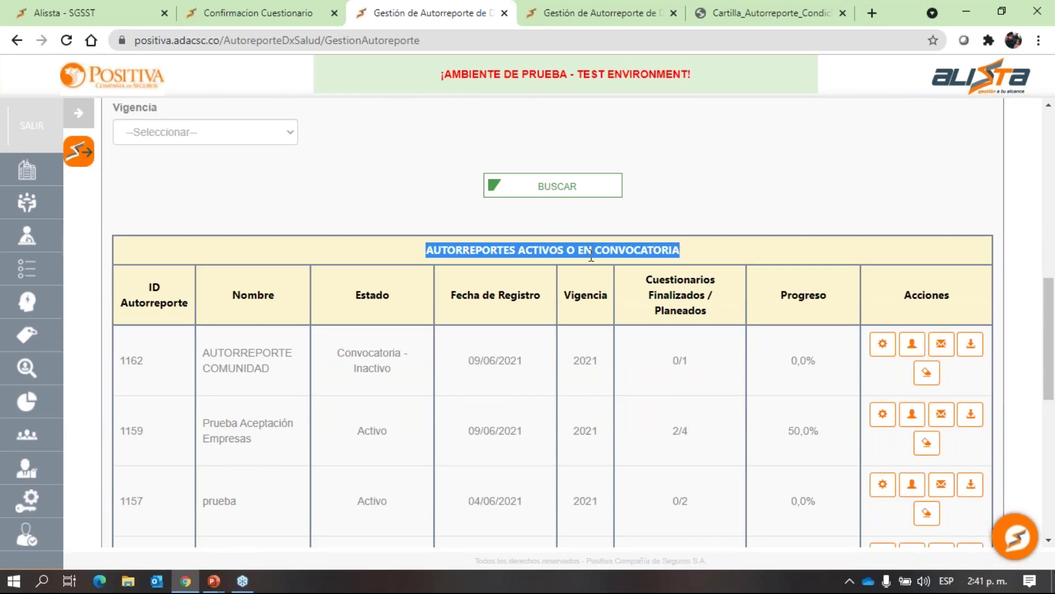
{"action": "scroll", "coordinate": [283, 246], "scroll_direction": "down", "scroll_amount": 3}
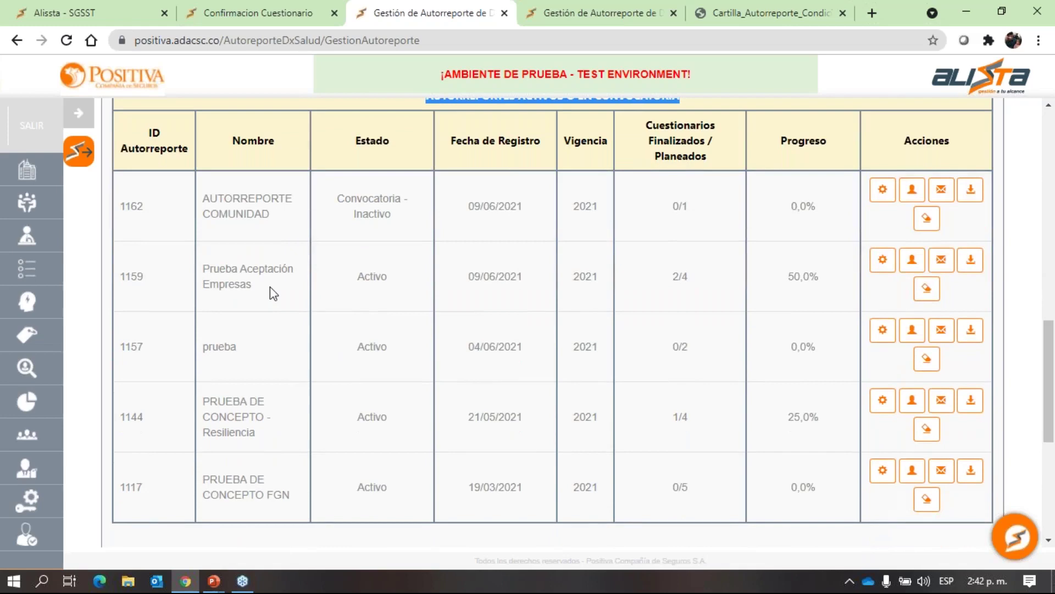
{"action": "scroll", "coordinate": [273, 293], "scroll_direction": "down", "scroll_amount": 7}
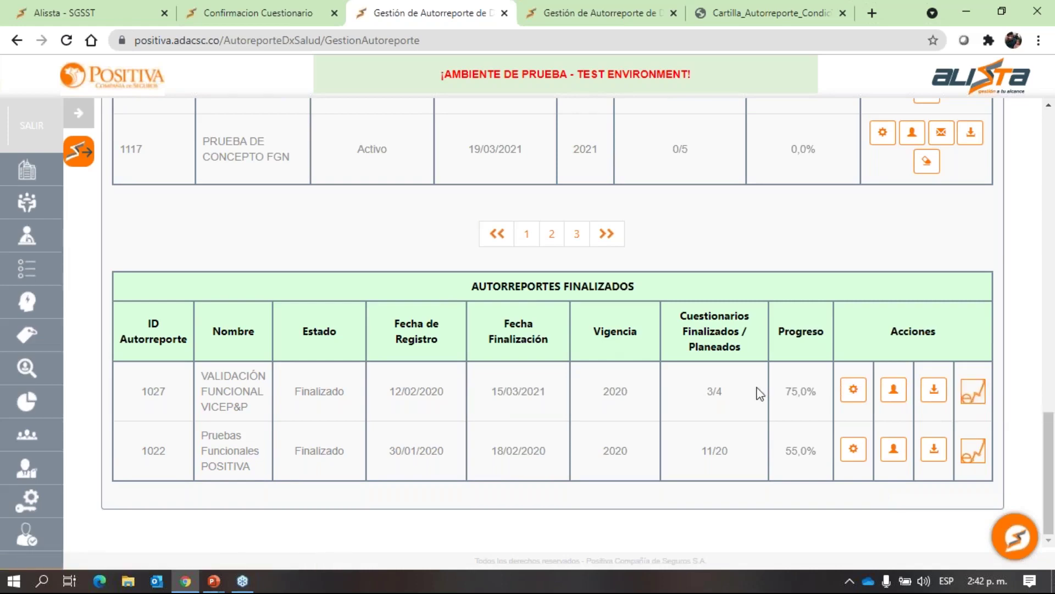
{"action": "scroll", "coordinate": [760, 394], "scroll_direction": "up", "scroll_amount": 5}
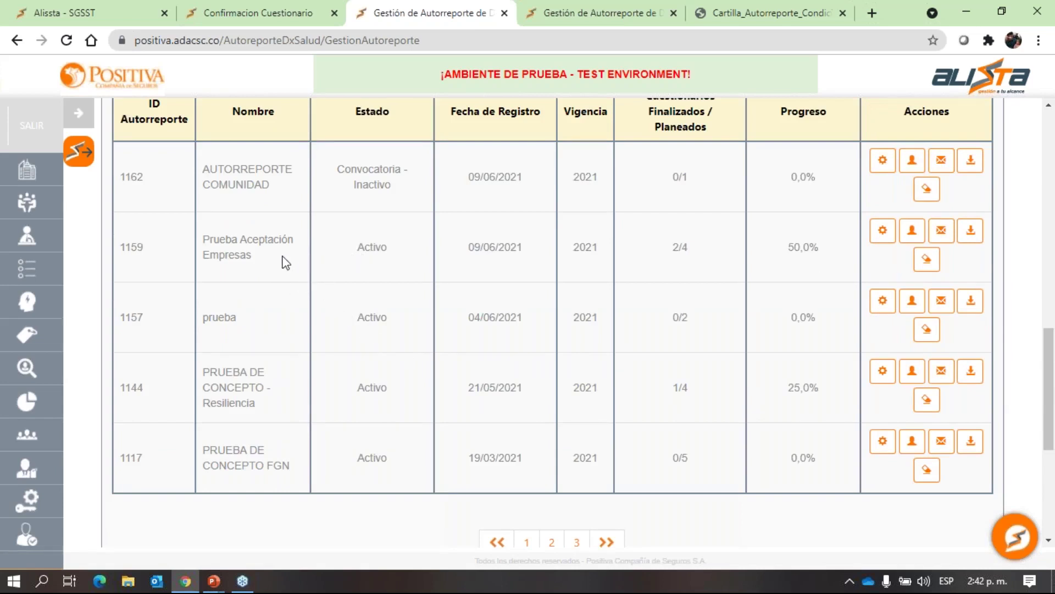
{"action": "left_click_drag", "start_coordinate": [253, 257], "coordinate": [211, 240]}
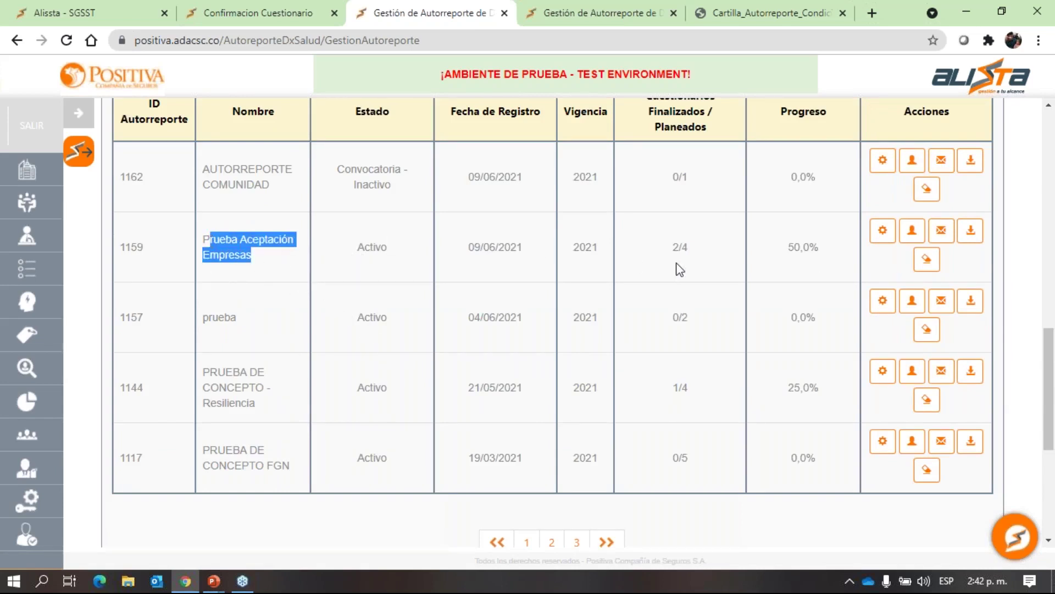
{"action": "left_click_drag", "start_coordinate": [690, 254], "coordinate": [680, 247]}
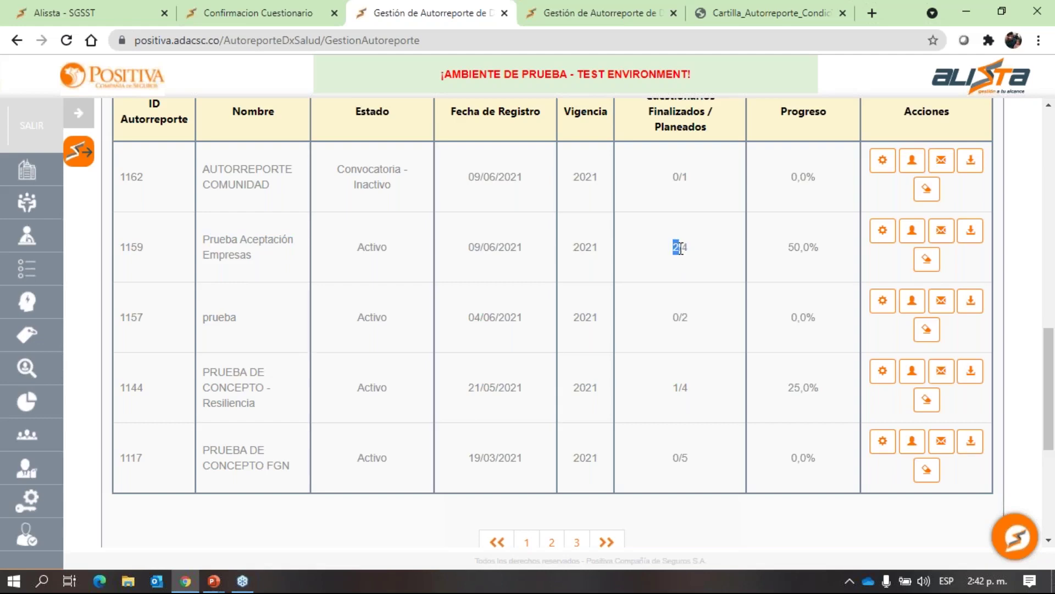
{"action": "scroll", "coordinate": [680, 248], "scroll_direction": "up", "scroll_amount": 2}
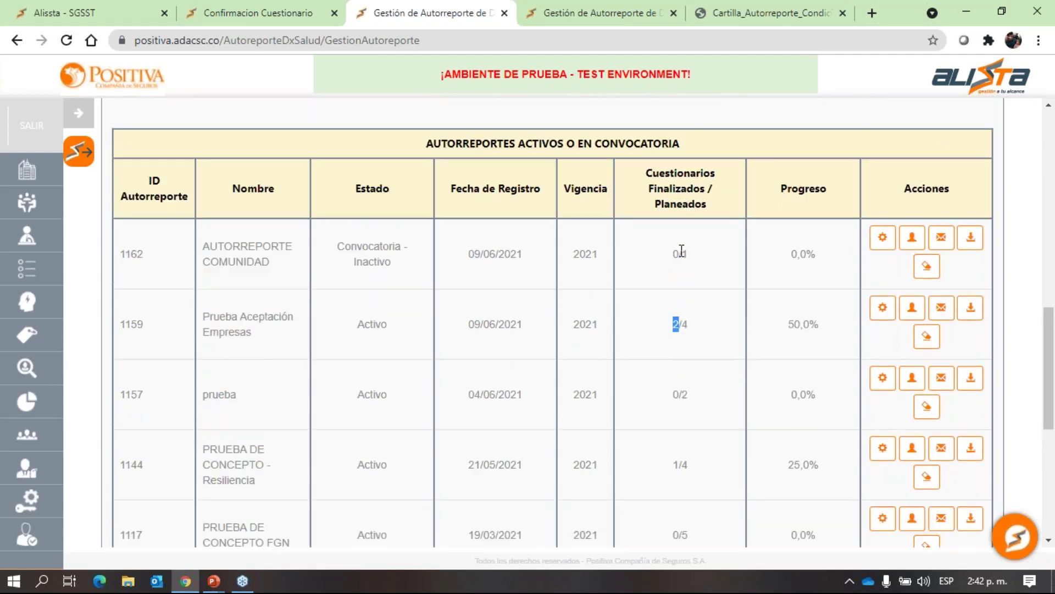
Open the invited-users list for self-report 1159 and review the four invitees' names.
{"action": "left_click", "coordinate": [911, 310]}
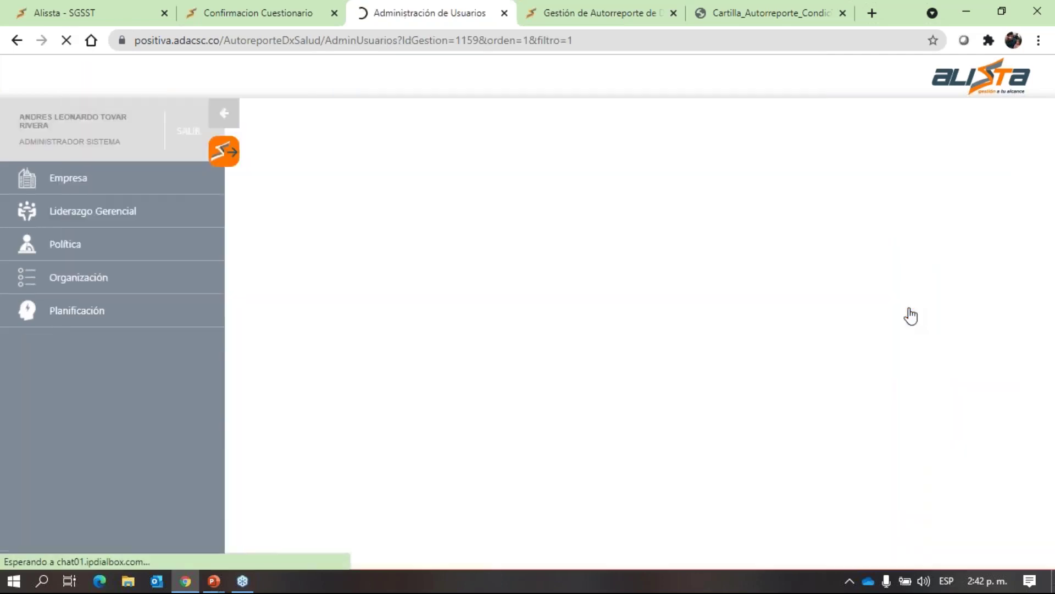
{"action": "scroll", "coordinate": [672, 300], "scroll_direction": "down", "scroll_amount": 10}
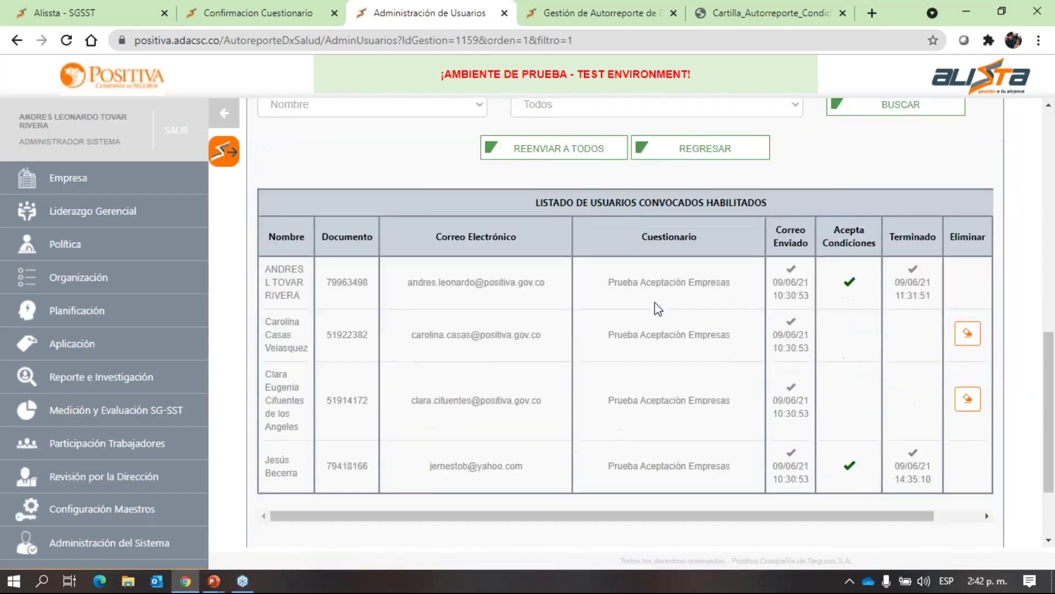
{"action": "scroll", "coordinate": [655, 302], "scroll_direction": "down", "scroll_amount": 2}
{"action": "left_click_drag", "start_coordinate": [278, 191], "coordinate": [306, 203]}
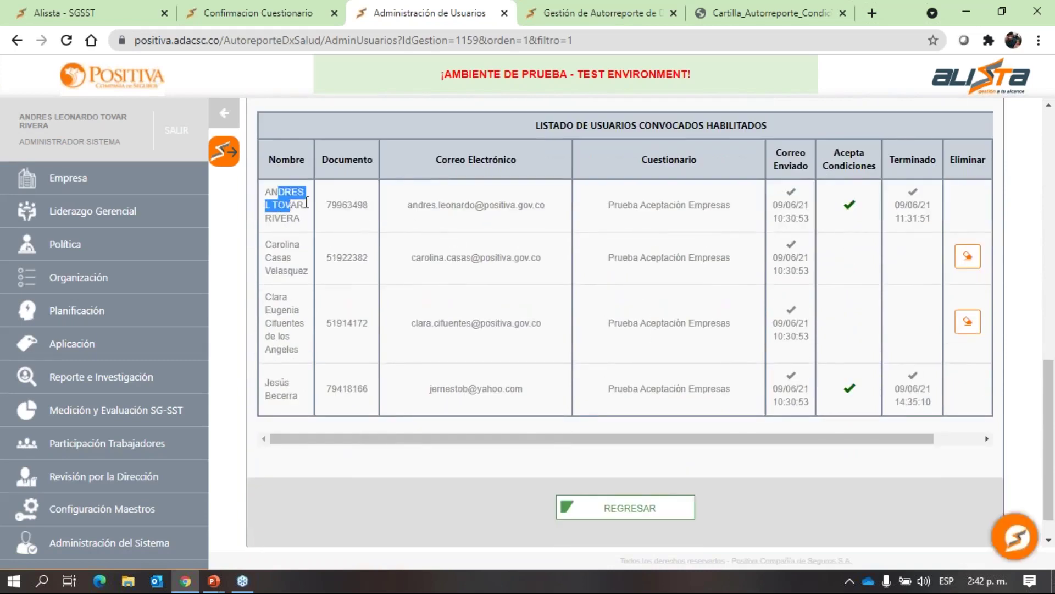
{"action": "left_click_drag", "start_coordinate": [280, 244], "coordinate": [291, 258]}
{"action": "left_click_drag", "start_coordinate": [279, 297], "coordinate": [292, 297]}
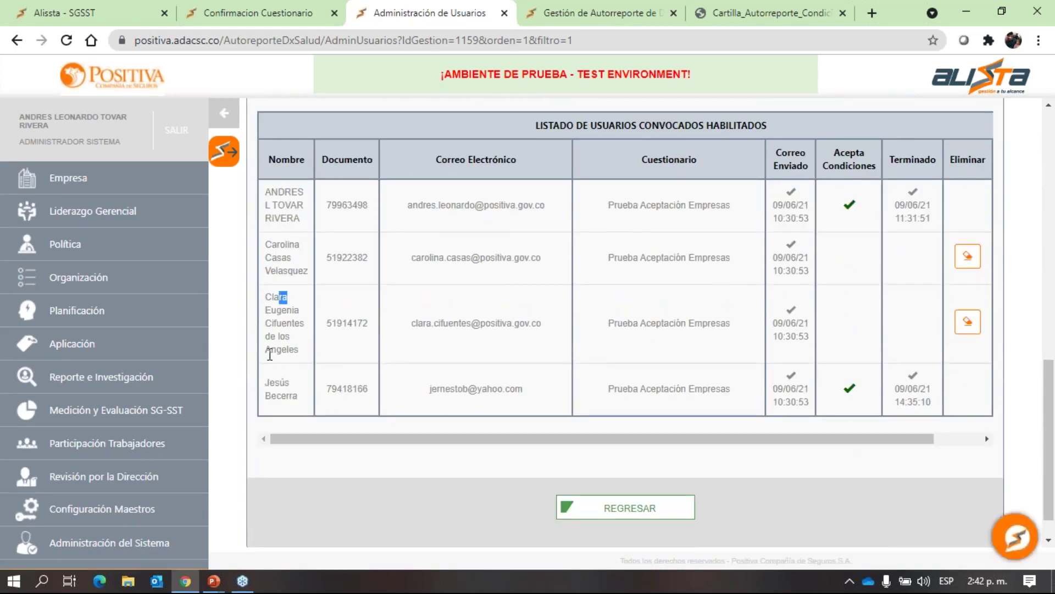
{"action": "left_click_drag", "start_coordinate": [280, 382], "coordinate": [290, 383]}
{"action": "left_click_drag", "start_coordinate": [284, 191], "coordinate": [745, 190]}
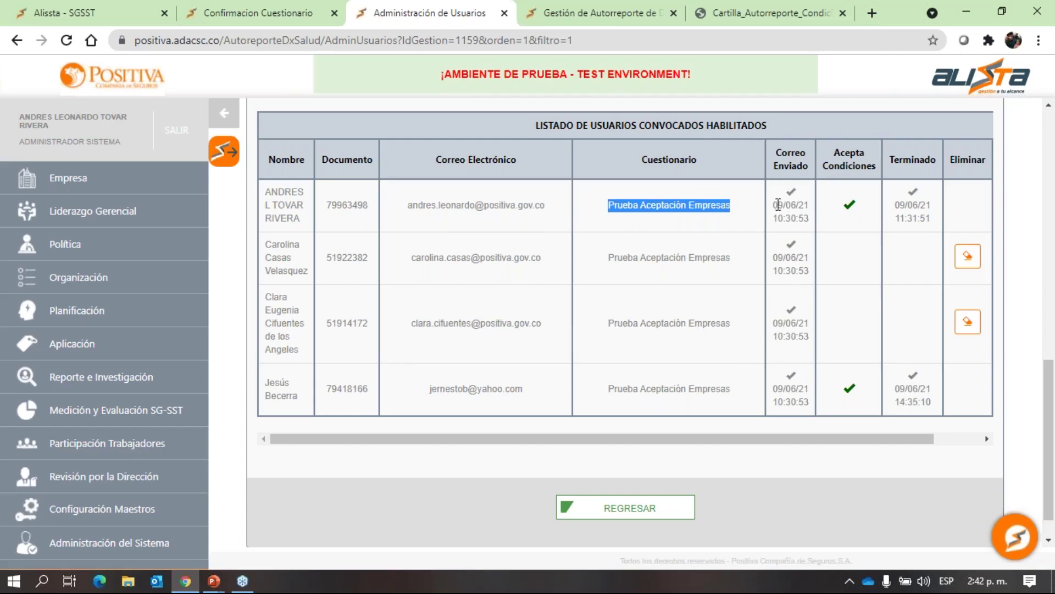
Check the invitation send date and time, completion dates and invitees' e-mail addresses.
{"action": "left_click", "coordinate": [799, 204]}
{"action": "double_click", "coordinate": [809, 206]}
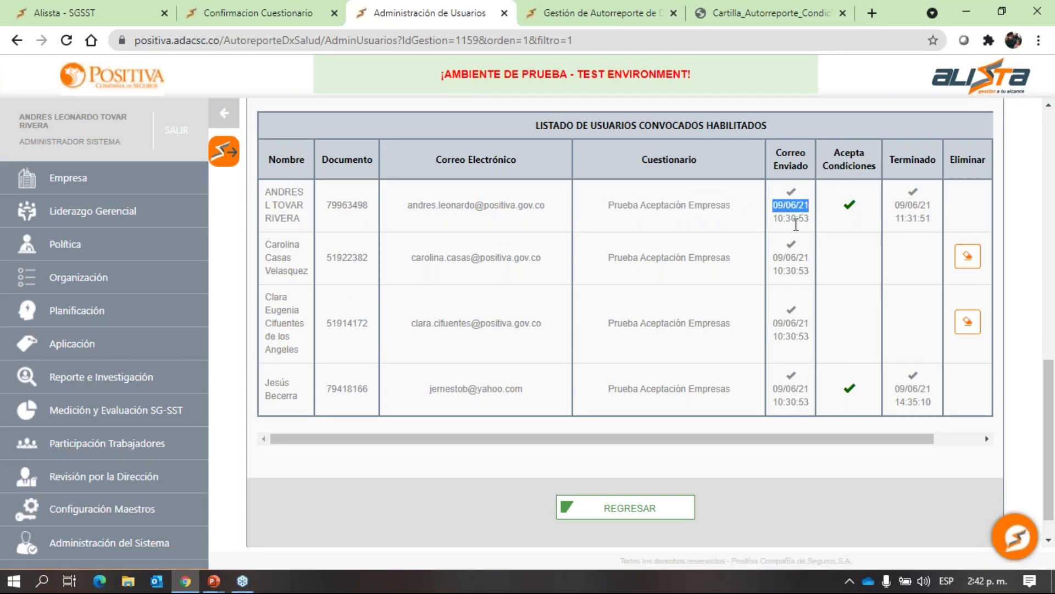
{"action": "double_click", "coordinate": [808, 218]}
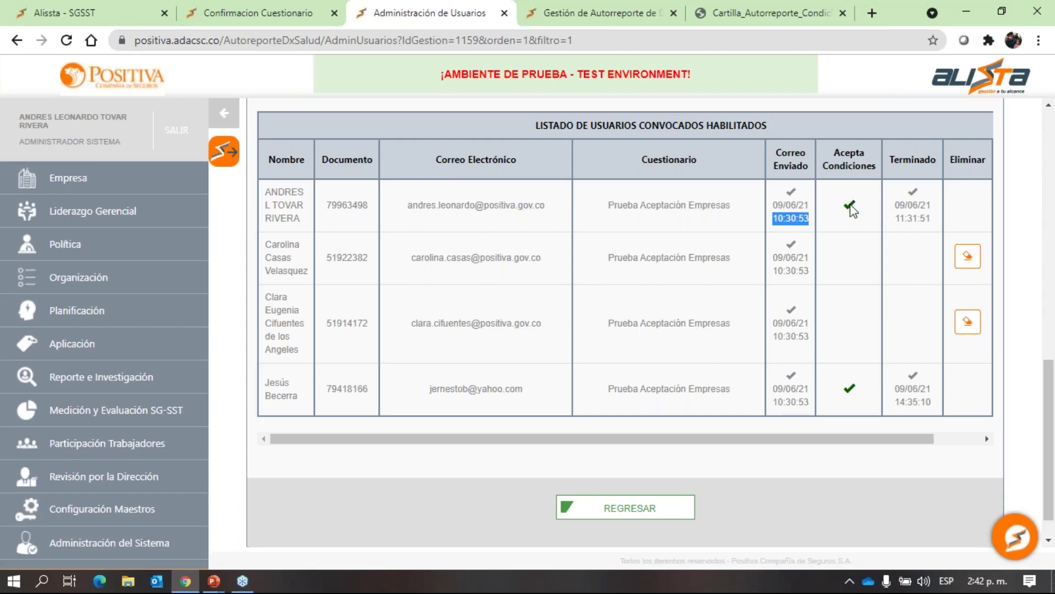
{"action": "left_click_drag", "start_coordinate": [895, 205], "coordinate": [916, 205]}
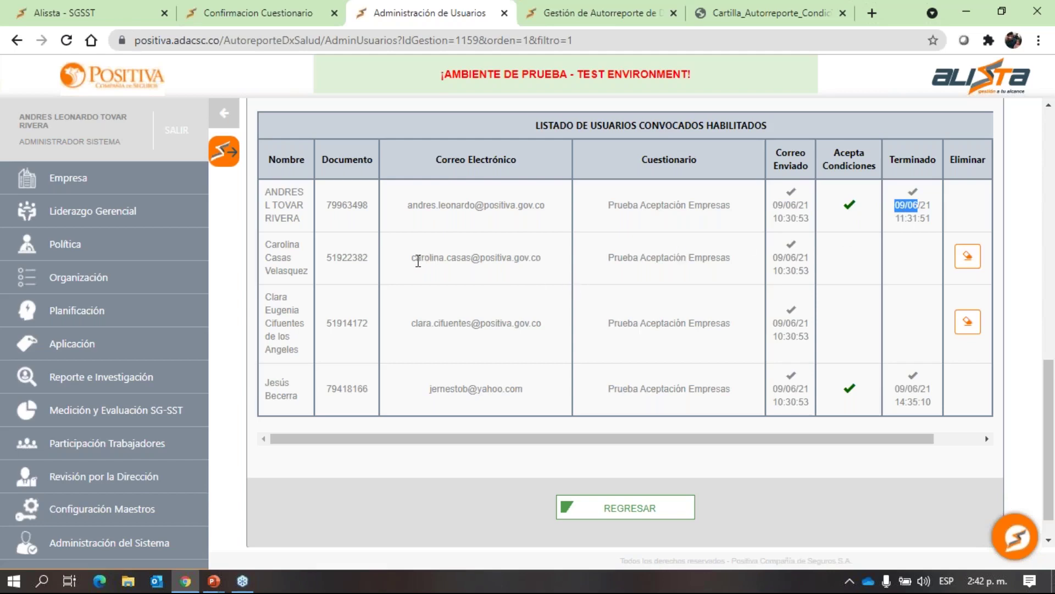
{"action": "left_click_drag", "start_coordinate": [412, 258], "coordinate": [500, 275]}
{"action": "left_click_drag", "start_coordinate": [412, 324], "coordinate": [440, 324]}
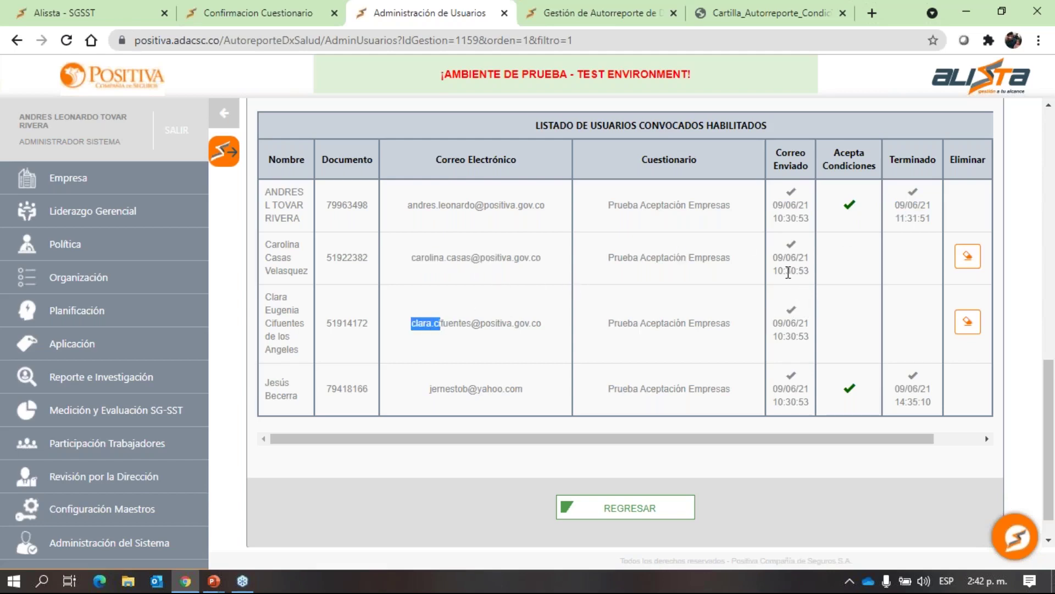
{"action": "scroll", "coordinate": [789, 273], "scroll_direction": "up", "scroll_amount": 1}
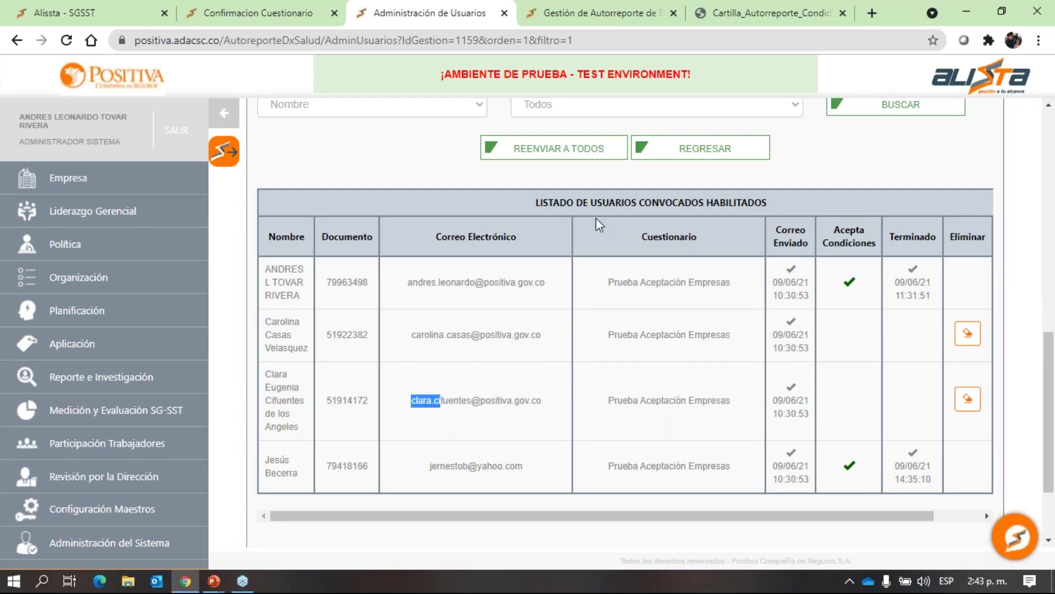
Resend the invitation reminder to all unfinished participants and acknowledge the success message.
{"action": "left_click", "coordinate": [544, 149]}
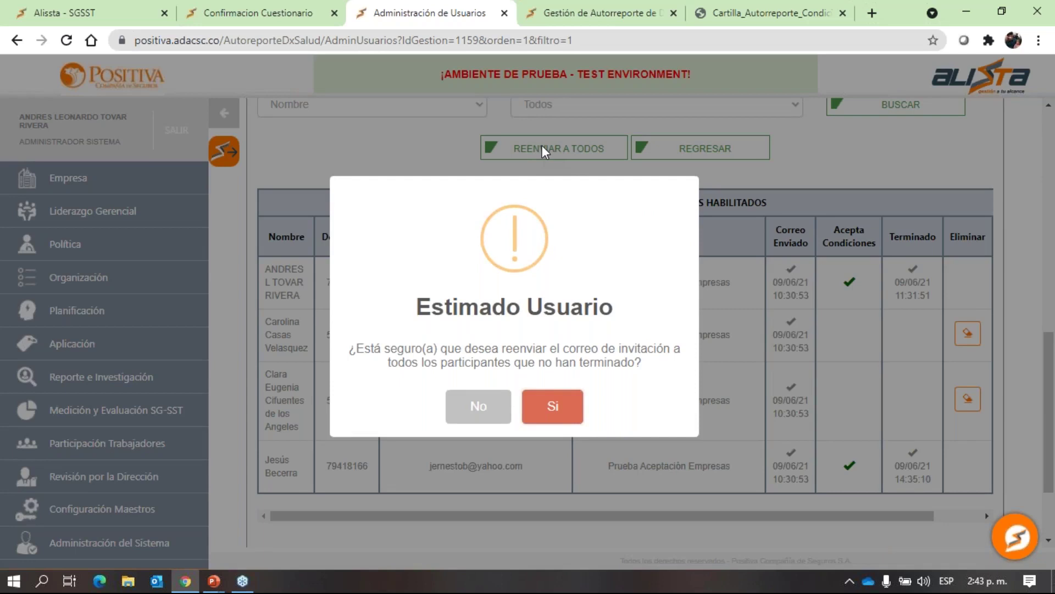
{"action": "left_click", "coordinate": [554, 407]}
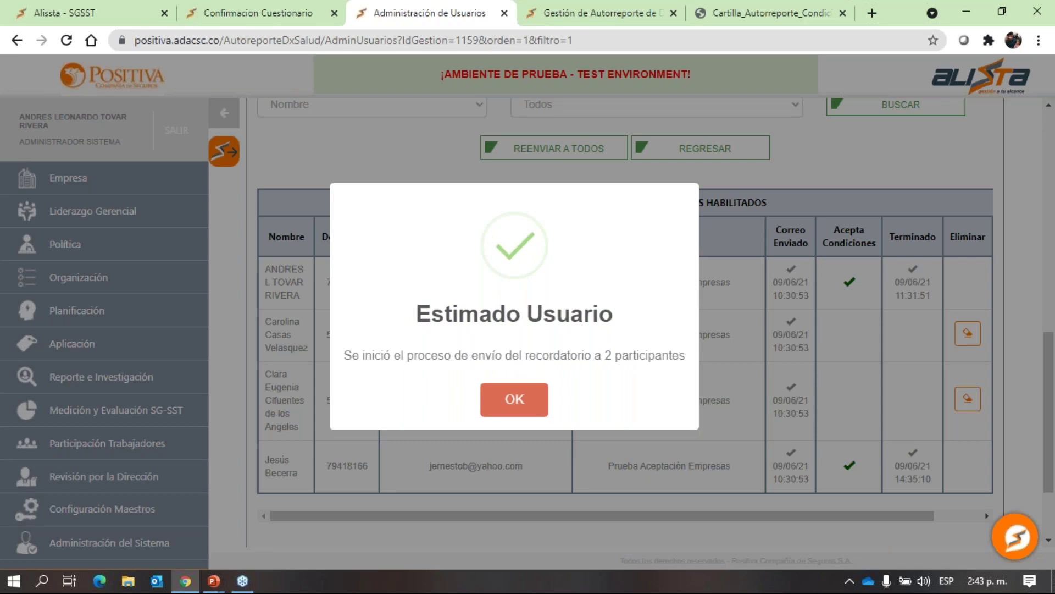
{"action": "left_click", "coordinate": [533, 409]}
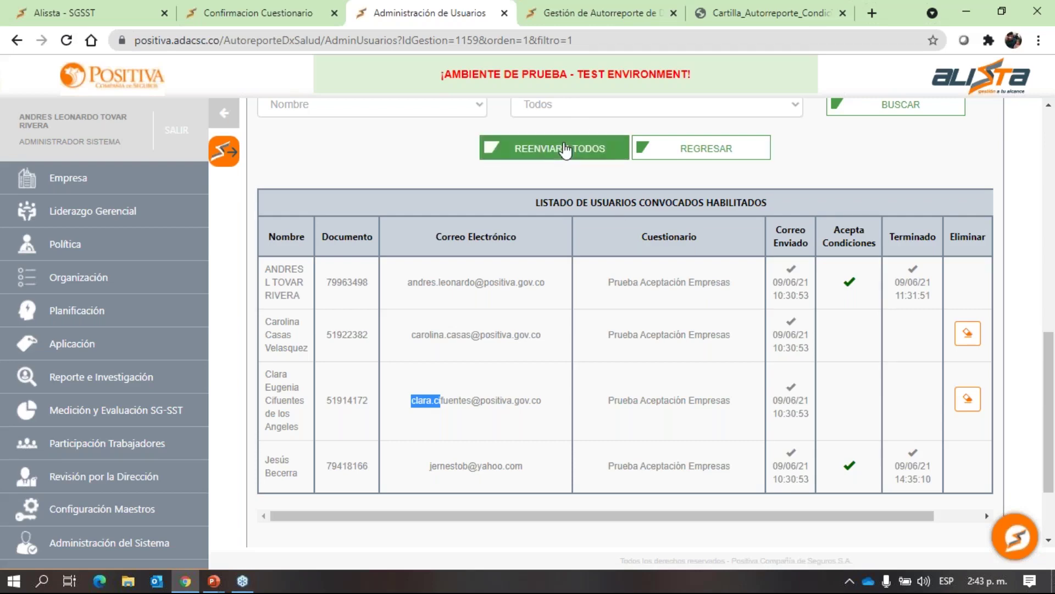
Return to the health self-report management page.
{"action": "left_click", "coordinate": [565, 150]}
{"action": "scroll", "coordinate": [612, 216], "scroll_direction": "down", "scroll_amount": 1}
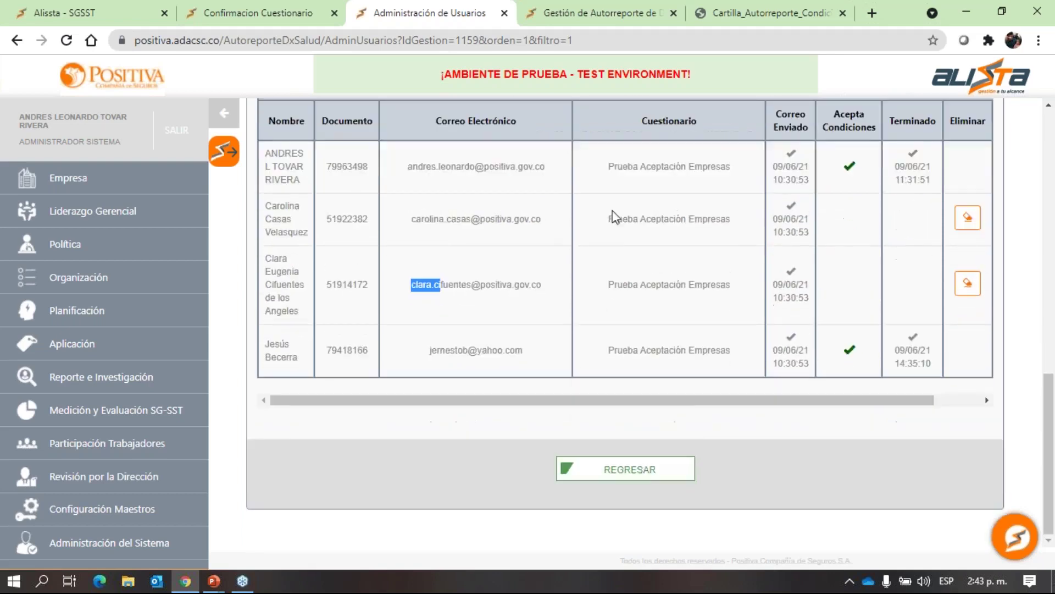
{"action": "left_click", "coordinate": [664, 478]}
{"action": "scroll", "coordinate": [643, 427], "scroll_direction": "down", "scroll_amount": 6}
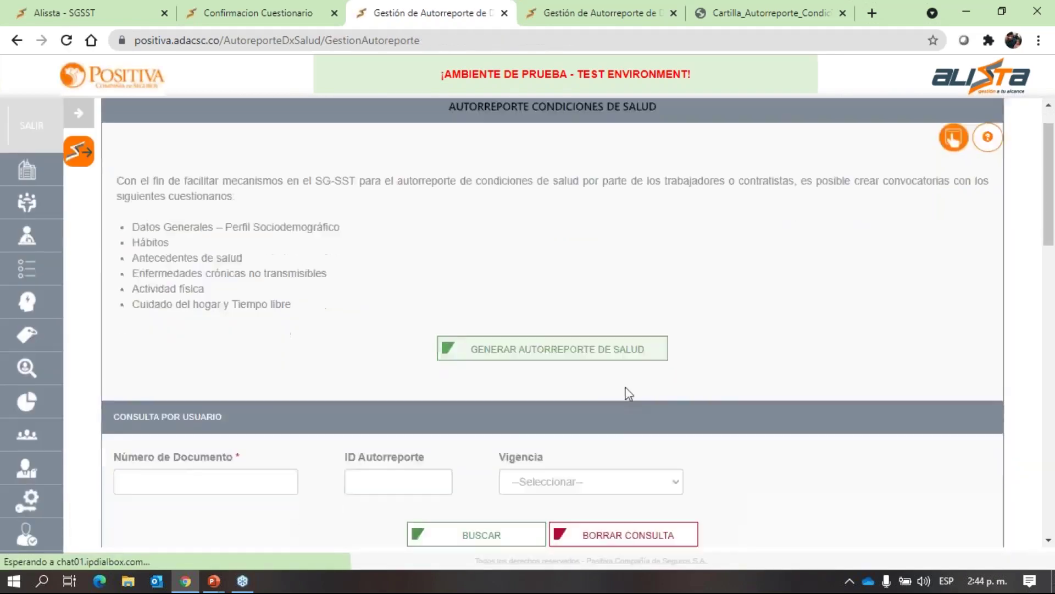
{"action": "scroll", "coordinate": [627, 389], "scroll_direction": "down", "scroll_amount": 9}
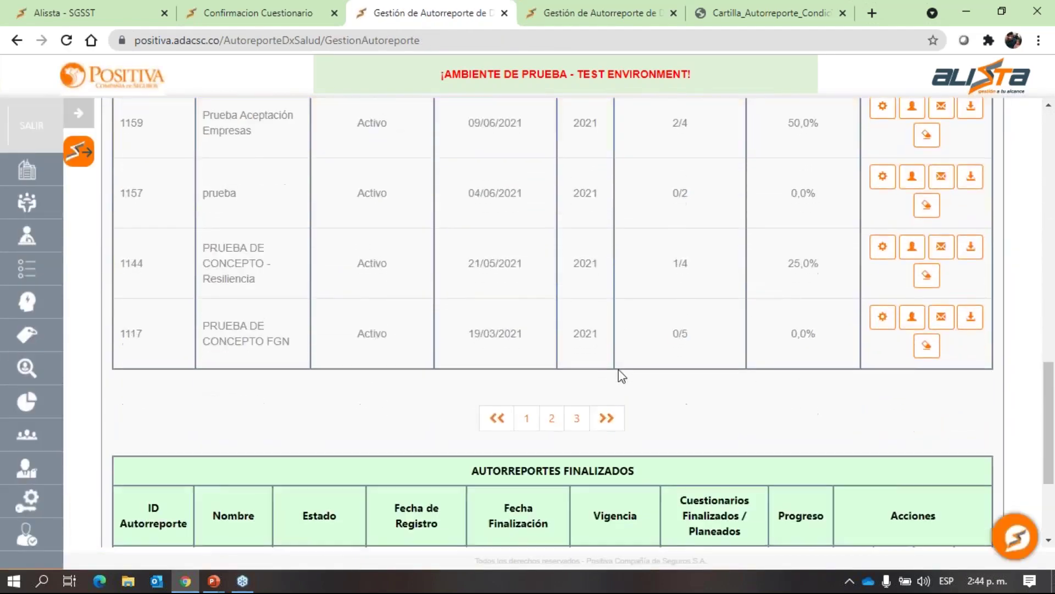
{"action": "scroll", "coordinate": [619, 369], "scroll_direction": "up", "scroll_amount": 2}
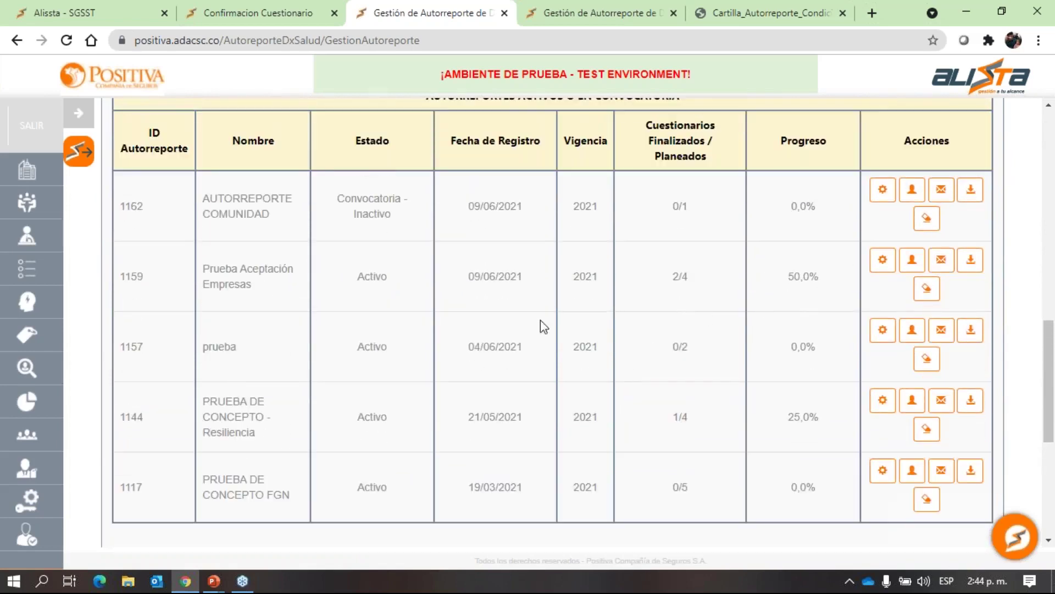
{"action": "left_click", "coordinate": [885, 265]}
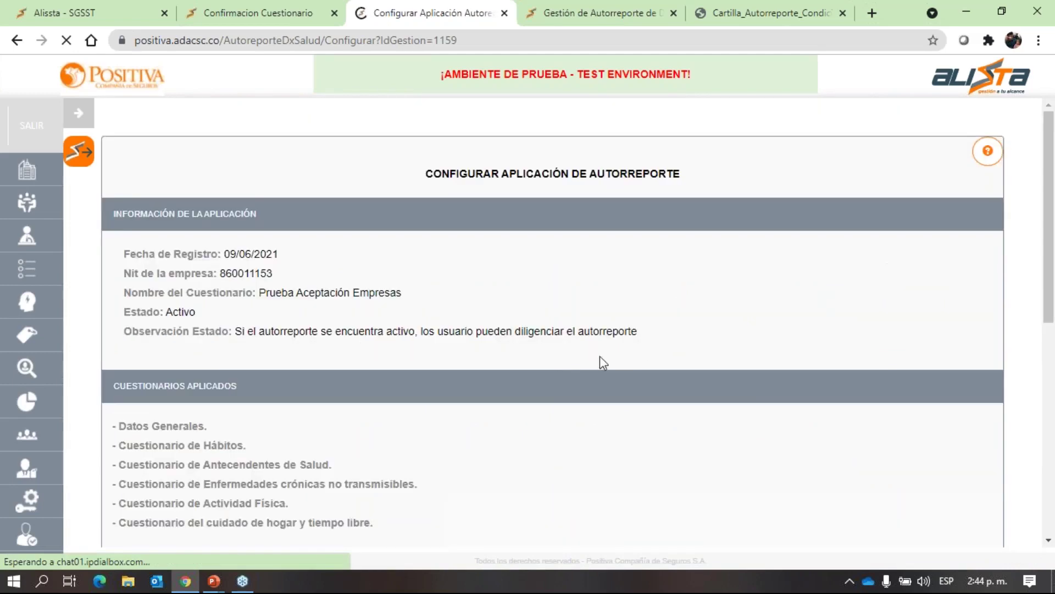
{"action": "scroll", "coordinate": [579, 360], "scroll_direction": "down", "scroll_amount": 5}
{"action": "left_click", "coordinate": [193, 352]}
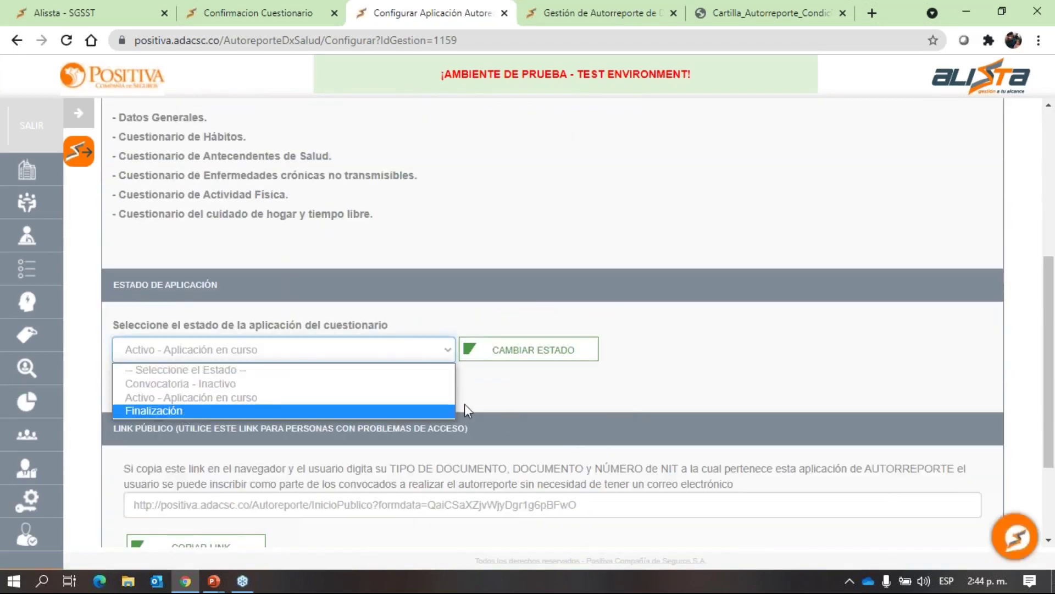
{"action": "left_click", "coordinate": [541, 390]}
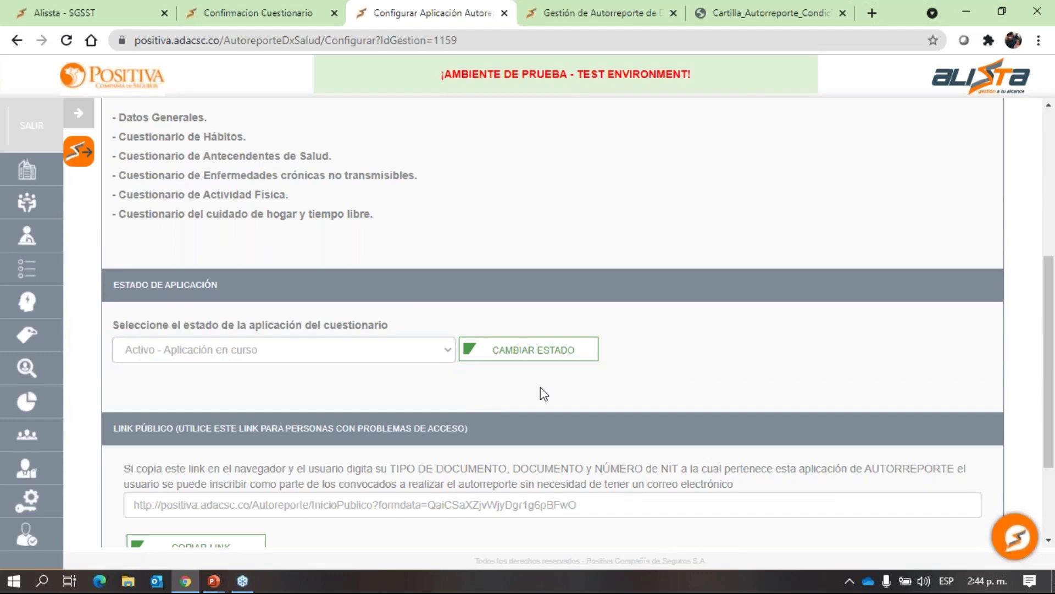
{"action": "scroll", "coordinate": [543, 394], "scroll_direction": "down", "scroll_amount": 3}
{"action": "left_click", "coordinate": [541, 477]}
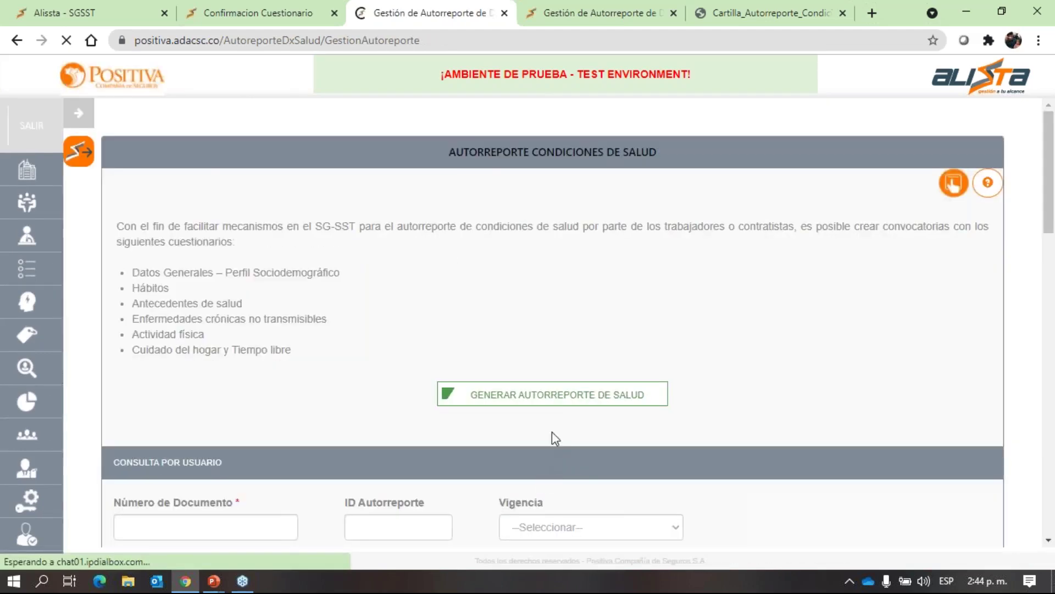
{"action": "scroll", "coordinate": [552, 431], "scroll_direction": "down", "scroll_amount": 10}
{"action": "scroll", "coordinate": [539, 349], "scroll_direction": "down", "scroll_amount": 7}
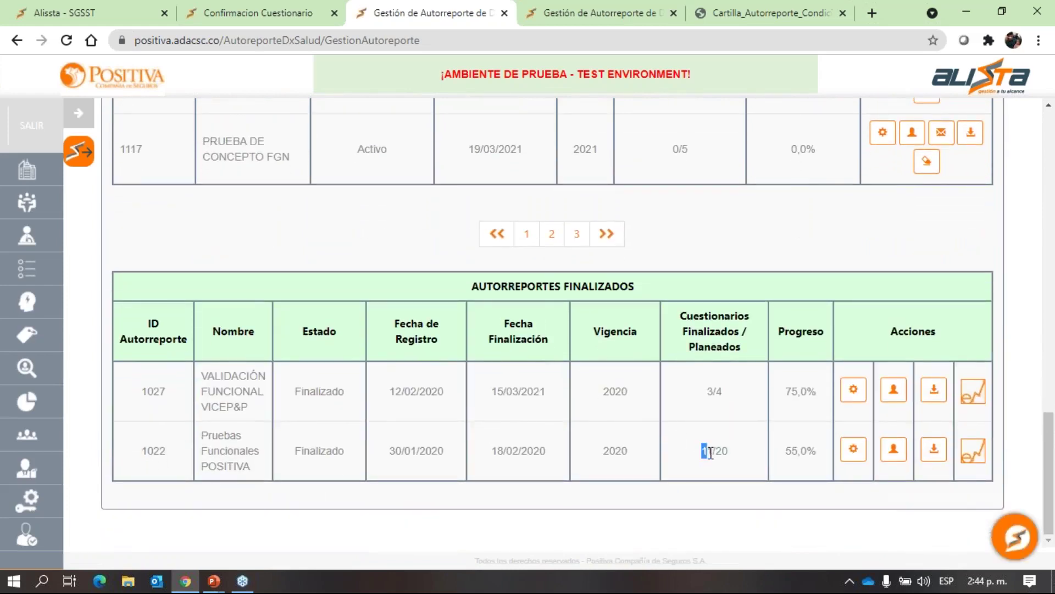
{"action": "left_click_drag", "start_coordinate": [711, 452], "coordinate": [729, 450]}
Open the statistics for finished self-report 1022.
{"action": "left_click", "coordinate": [716, 446]}
{"action": "left_click", "coordinate": [974, 456]}
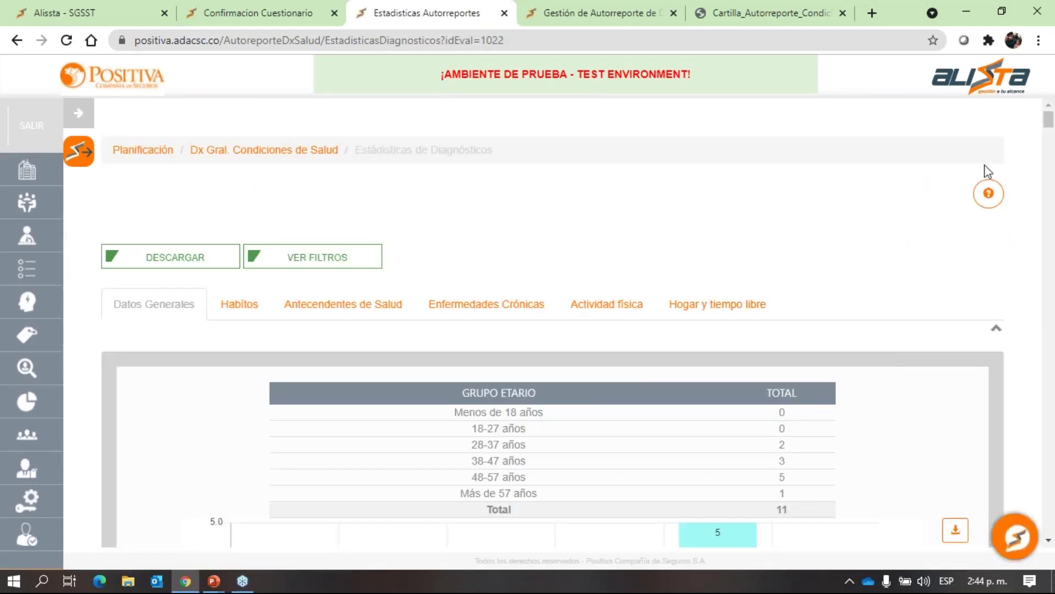
{"action": "scroll", "coordinate": [782, 182], "scroll_direction": "down", "scroll_amount": 3}
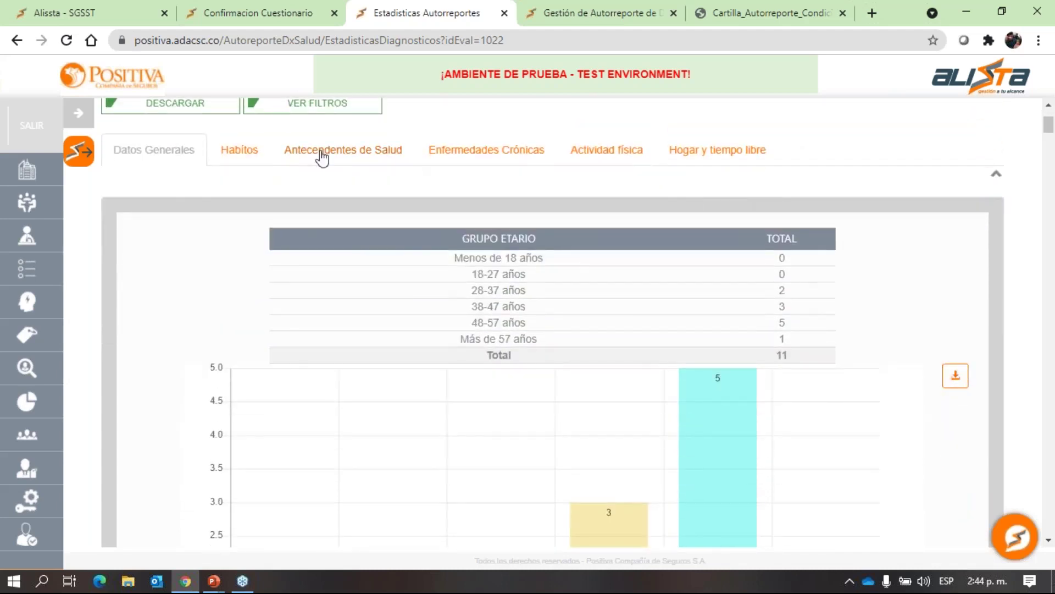
Browse the Hábitos, Antecedentes de Salud, Enfermedades Crónicas, Actividad física and Hogar y tiempo libre results, ending on Datos Generales.
{"action": "left_click", "coordinate": [241, 152]}
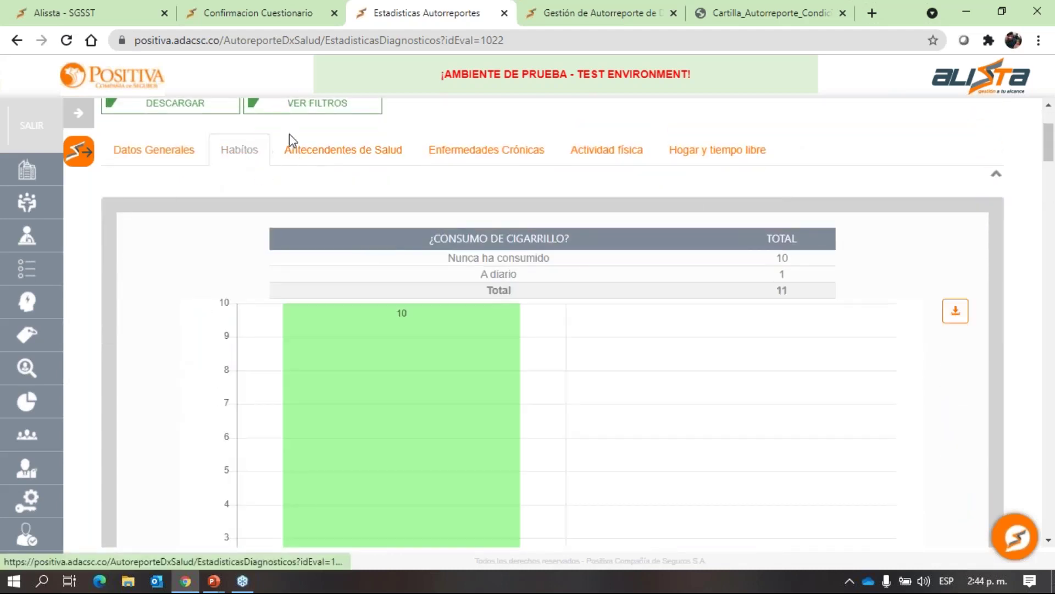
{"action": "left_click", "coordinate": [290, 144]}
{"action": "left_click", "coordinate": [491, 157]}
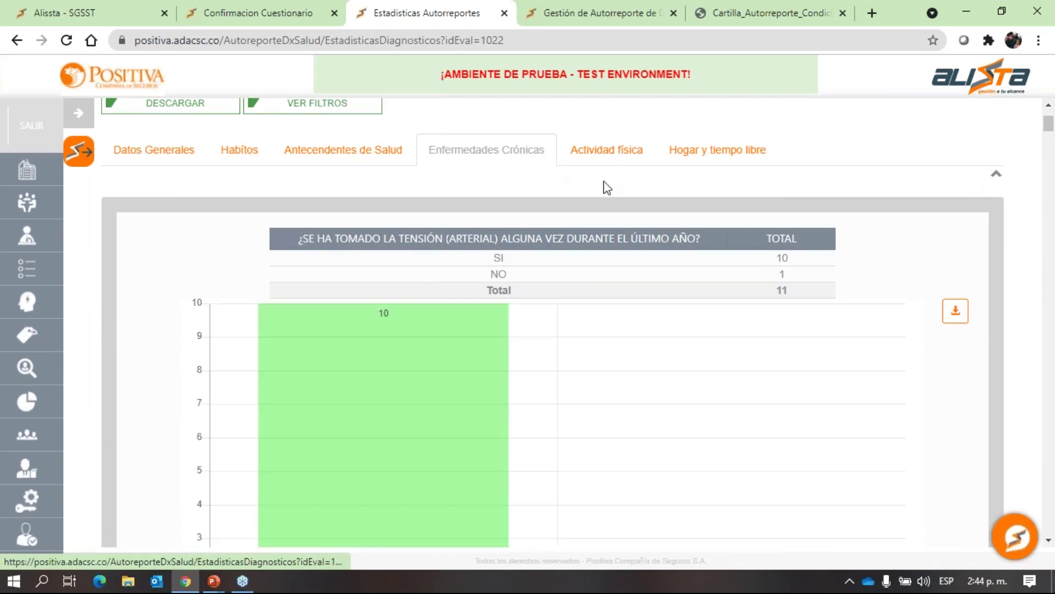
{"action": "left_click", "coordinate": [606, 165]}
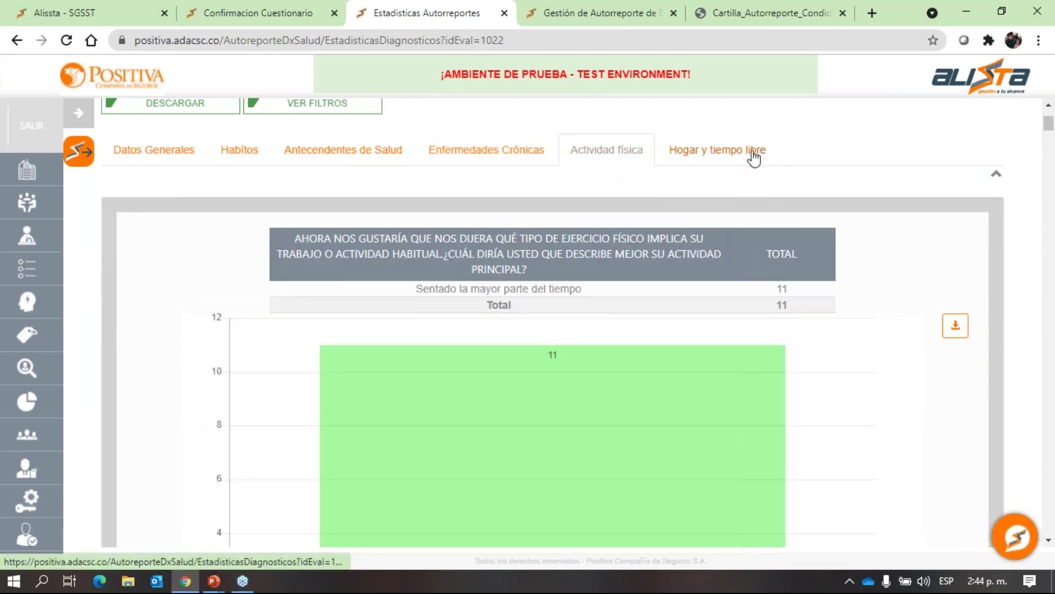
{"action": "left_click", "coordinate": [754, 158]}
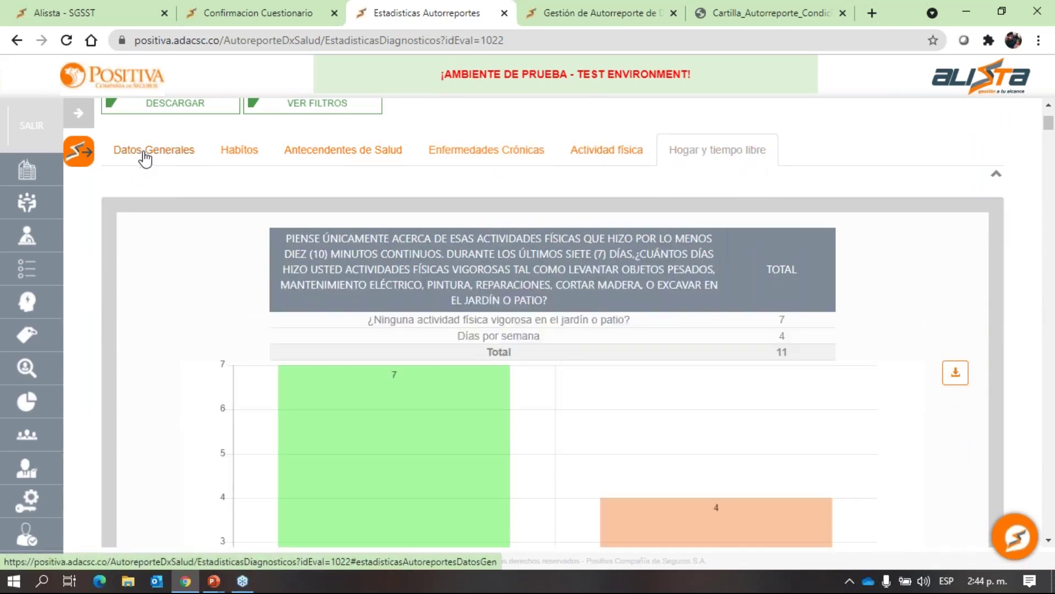
{"action": "left_click", "coordinate": [145, 158]}
{"action": "scroll", "coordinate": [476, 250], "scroll_direction": "down", "scroll_amount": 2}
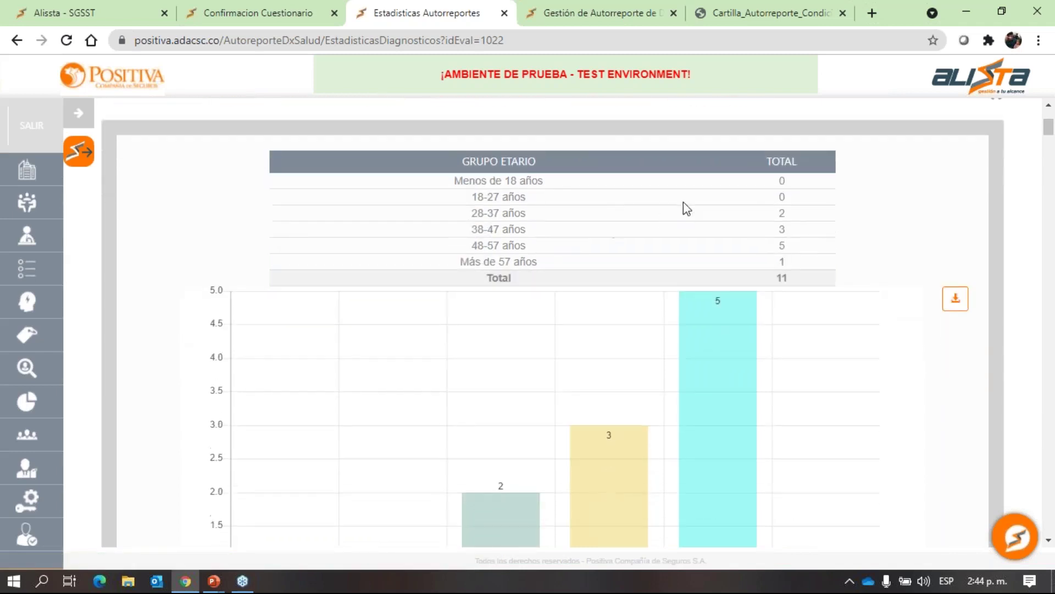
{"action": "scroll", "coordinate": [691, 226], "scroll_direction": "down", "scroll_amount": 4}
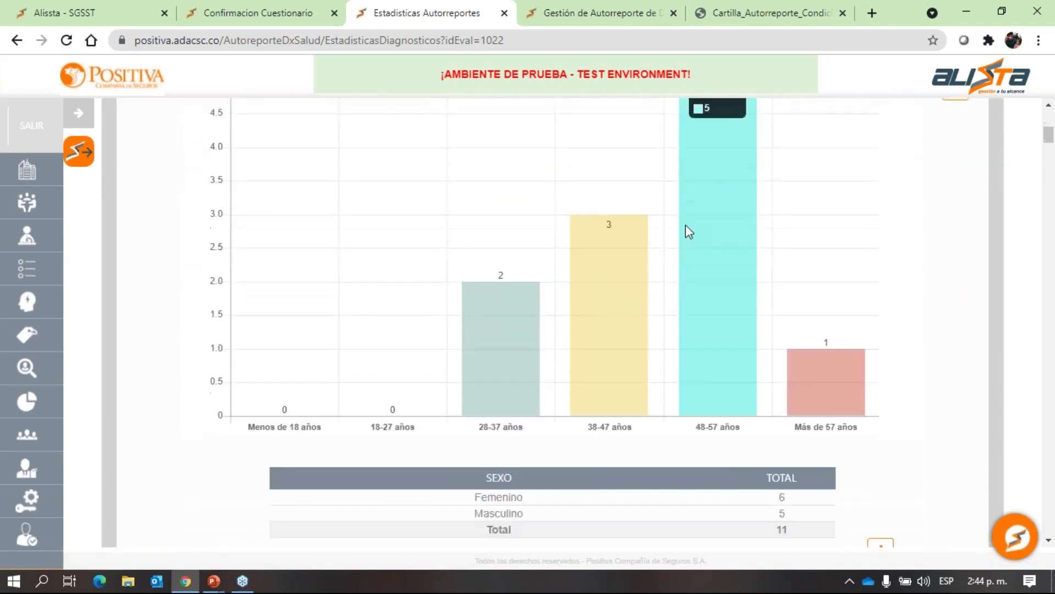
{"action": "scroll", "coordinate": [685, 229], "scroll_direction": "up", "scroll_amount": 4}
{"action": "scroll", "coordinate": [698, 213], "scroll_direction": "down", "scroll_amount": 3}
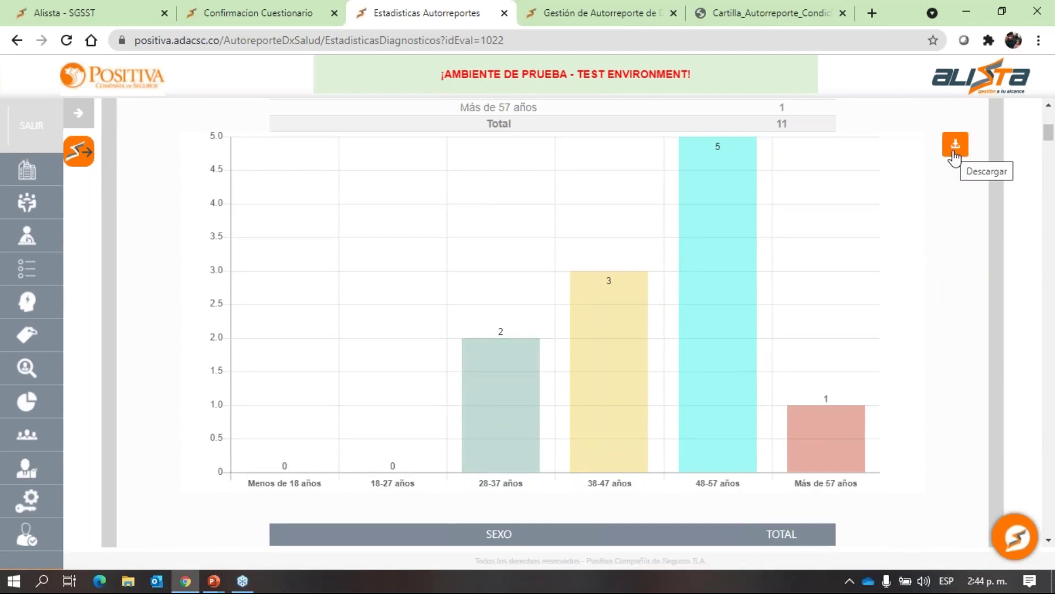
{"action": "scroll", "coordinate": [421, 295], "scroll_direction": "down", "scroll_amount": 6}
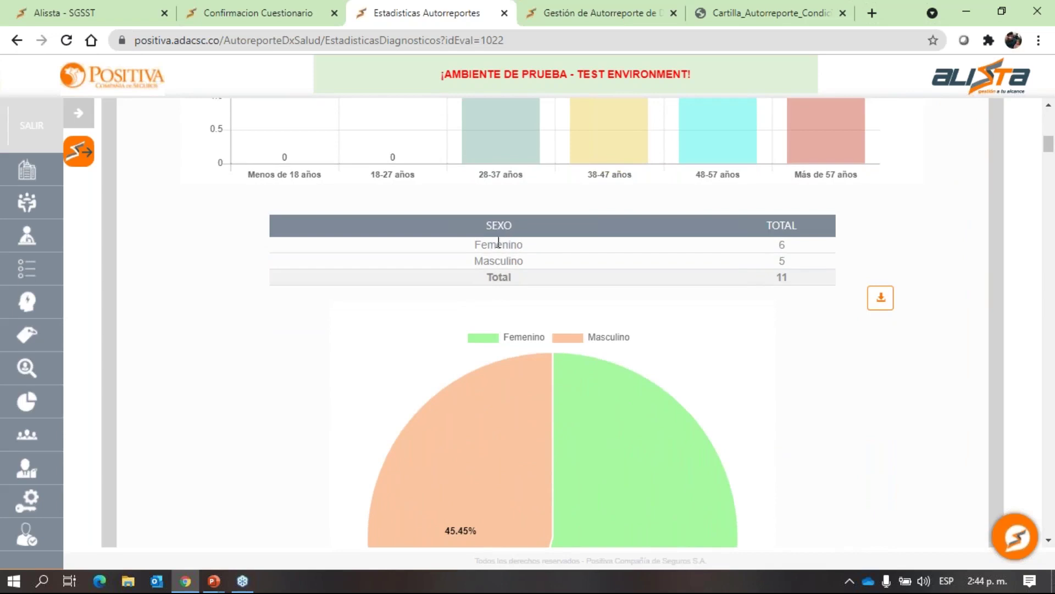
{"action": "scroll", "coordinate": [507, 252], "scroll_direction": "down", "scroll_amount": 5}
{"action": "scroll", "coordinate": [496, 279], "scroll_direction": "up", "scroll_amount": 2}
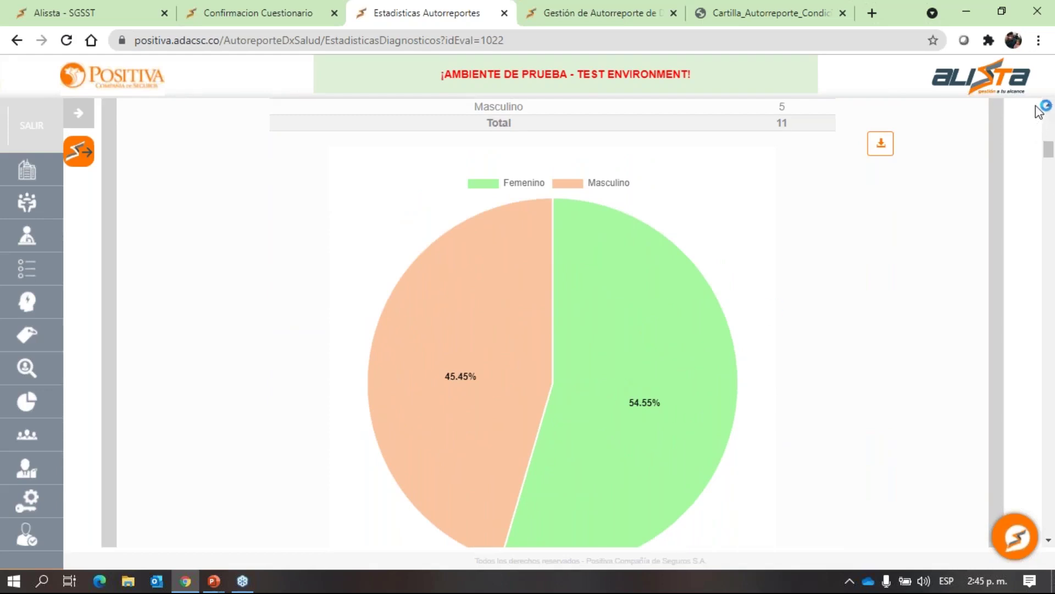
{"action": "scroll", "coordinate": [570, 255], "scroll_direction": "down", "scroll_amount": 7}
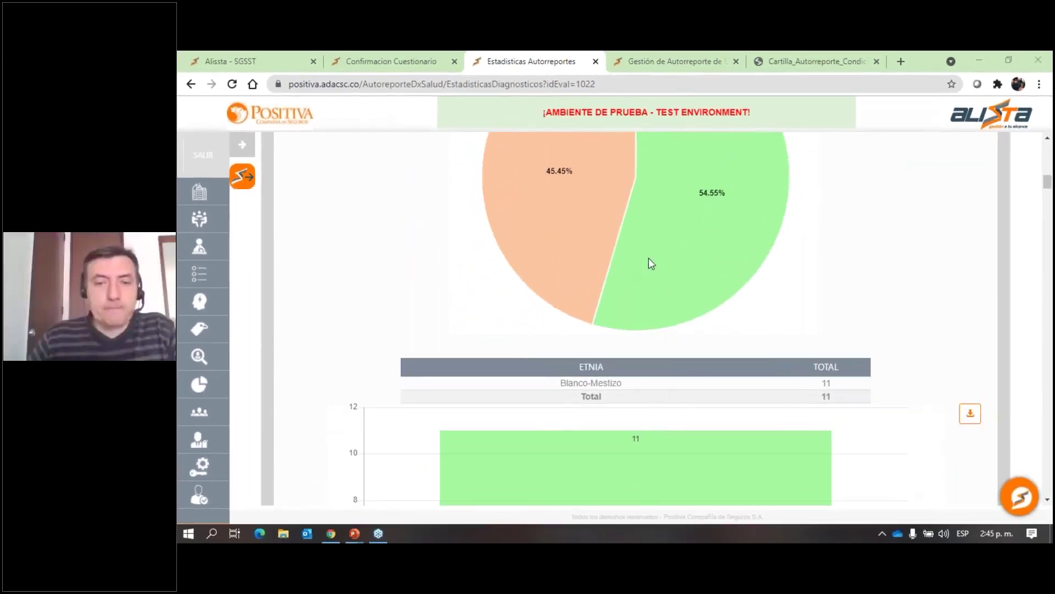
{"action": "left_click", "coordinate": [601, 255]}
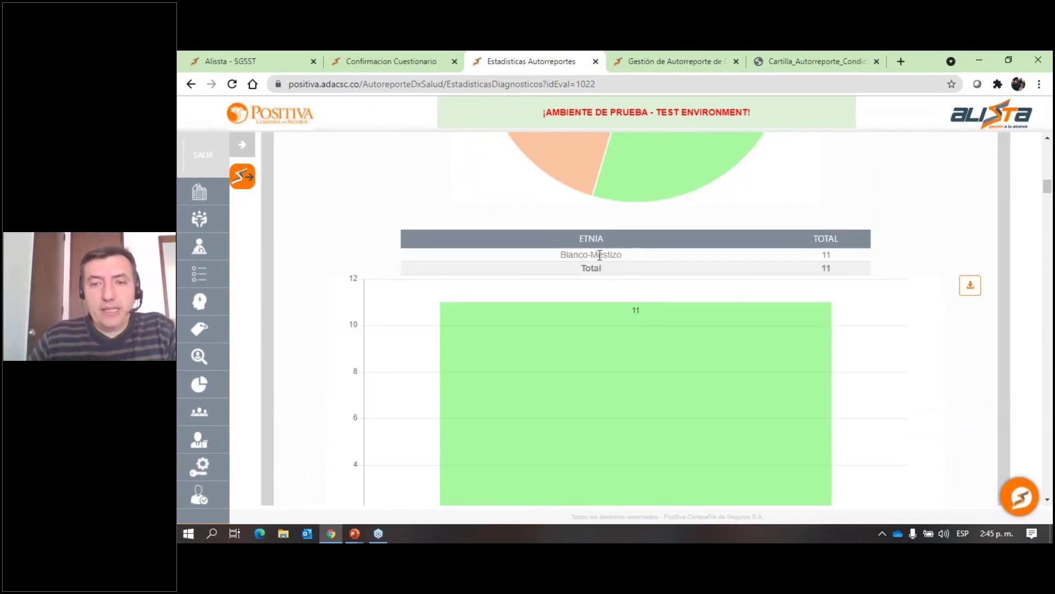
{"action": "left_click_drag", "start_coordinate": [562, 253], "coordinate": [627, 260]}
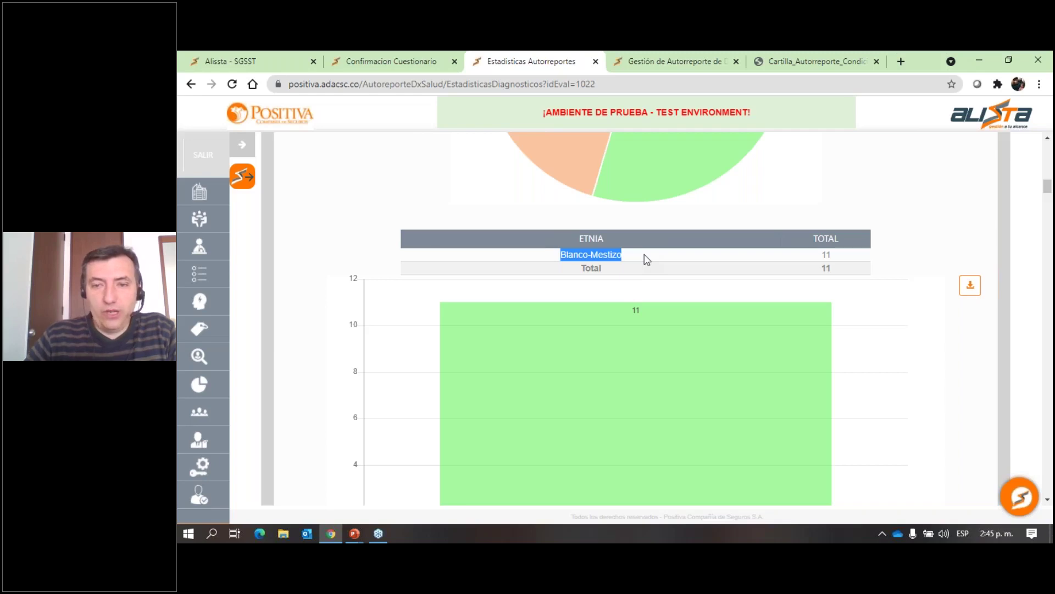
{"action": "scroll", "coordinate": [625, 260], "scroll_direction": "down", "scroll_amount": 3}
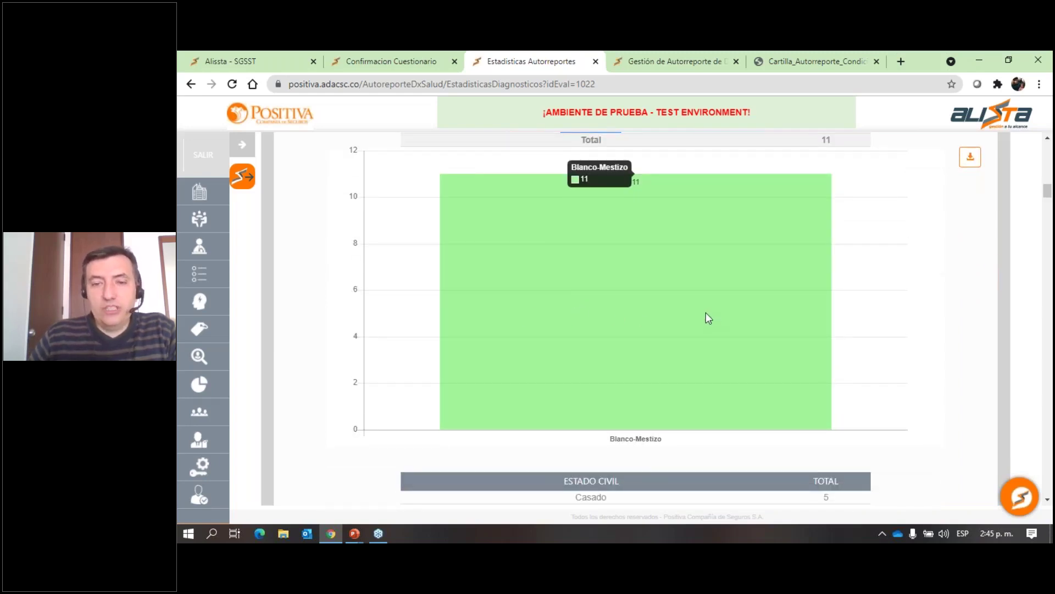
Scroll through the Estadísticas Autorreportes charts for self-report 1022.
{"action": "scroll", "coordinate": [705, 313], "scroll_direction": "down", "scroll_amount": 5}
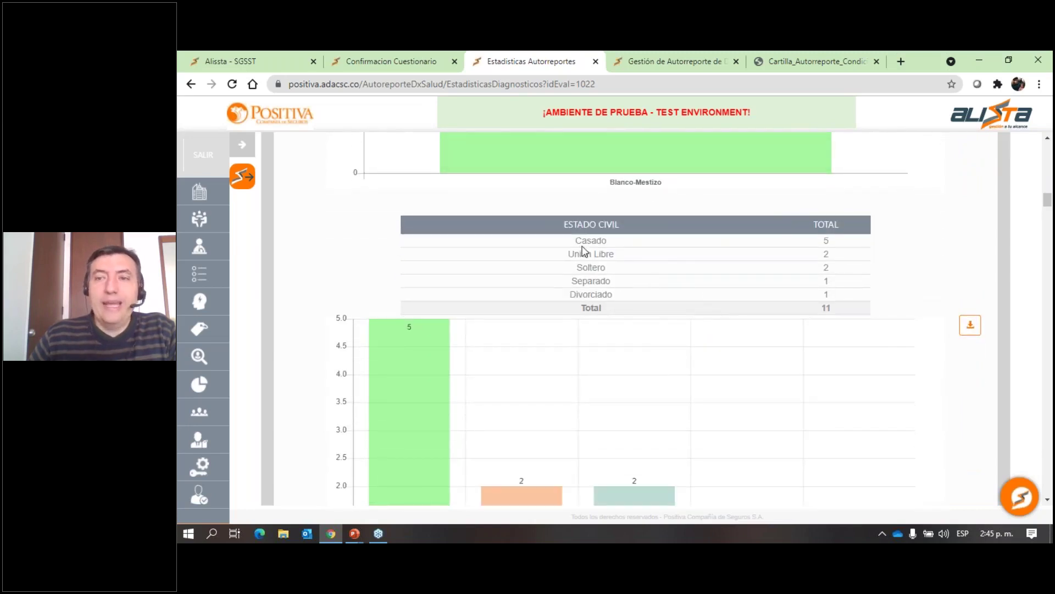
{"action": "scroll", "coordinate": [577, 241], "scroll_direction": "down", "scroll_amount": 5}
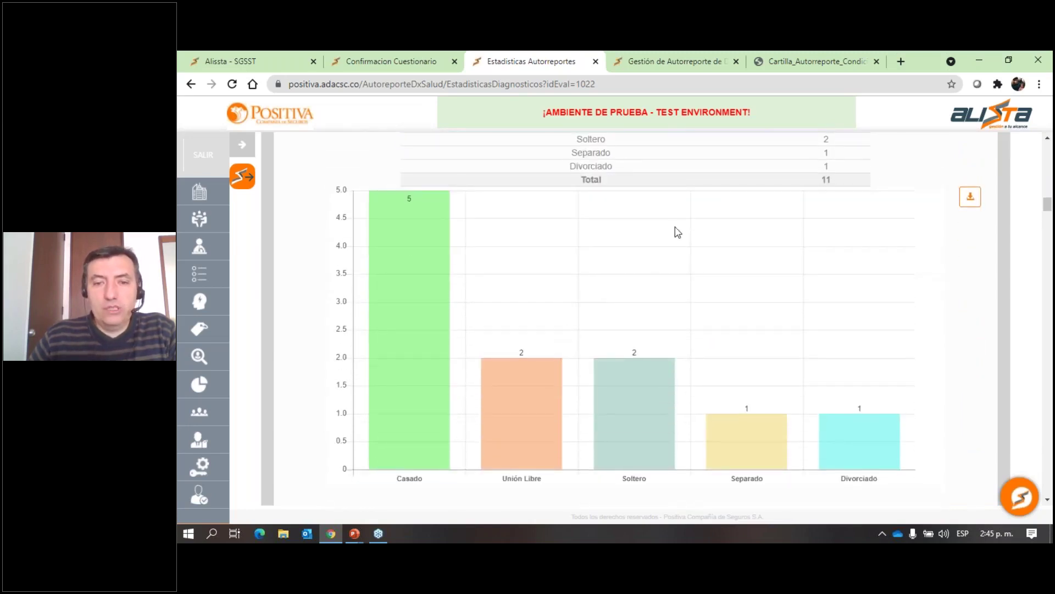
{"action": "scroll", "coordinate": [661, 321], "scroll_direction": "down", "scroll_amount": 15}
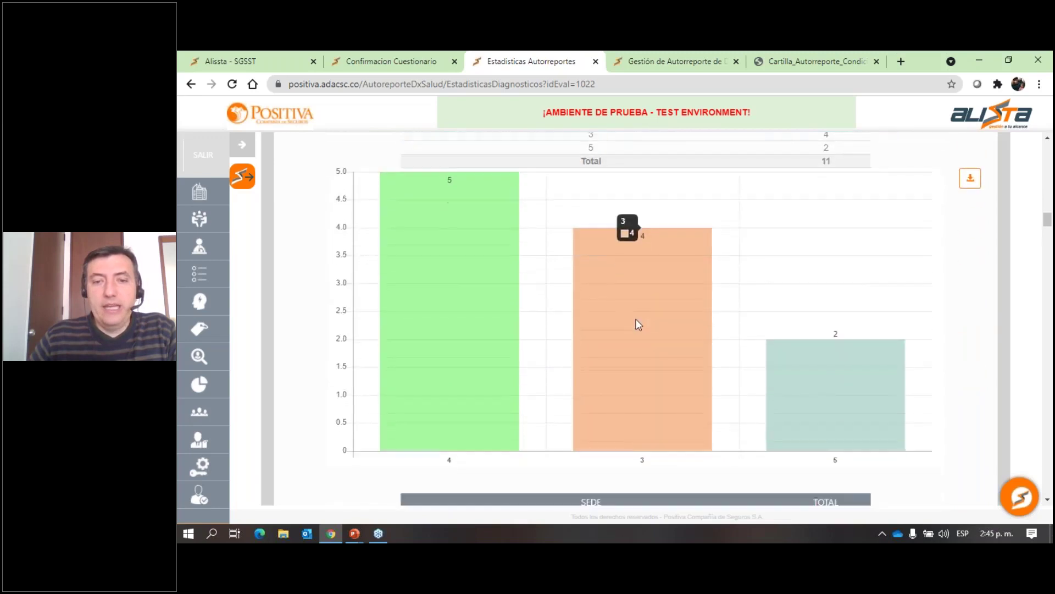
{"action": "scroll", "coordinate": [638, 325], "scroll_direction": "down", "scroll_amount": 10}
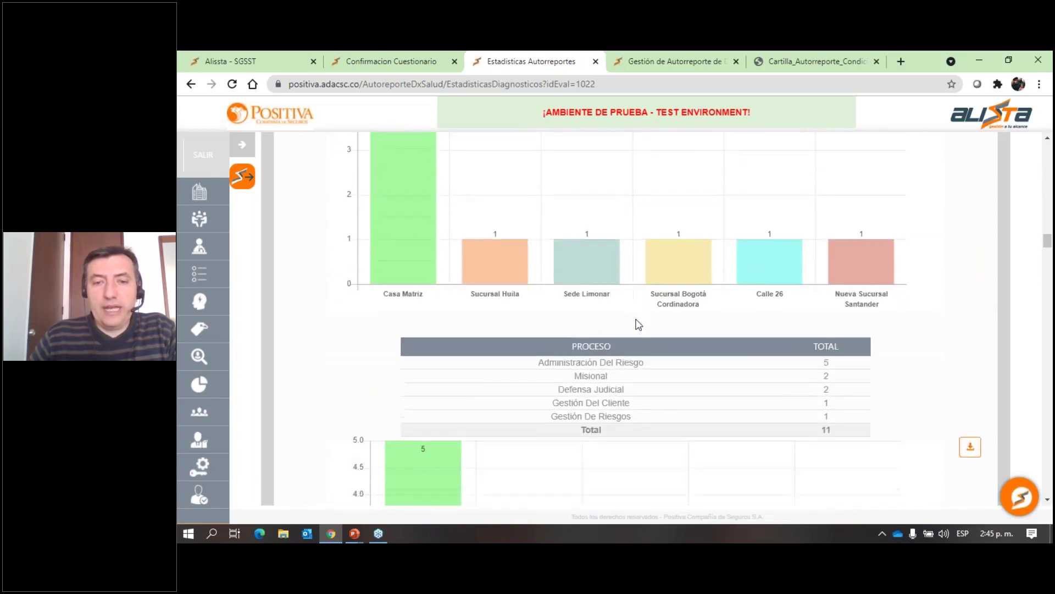
{"action": "scroll", "coordinate": [638, 324], "scroll_direction": "down", "scroll_amount": 10}
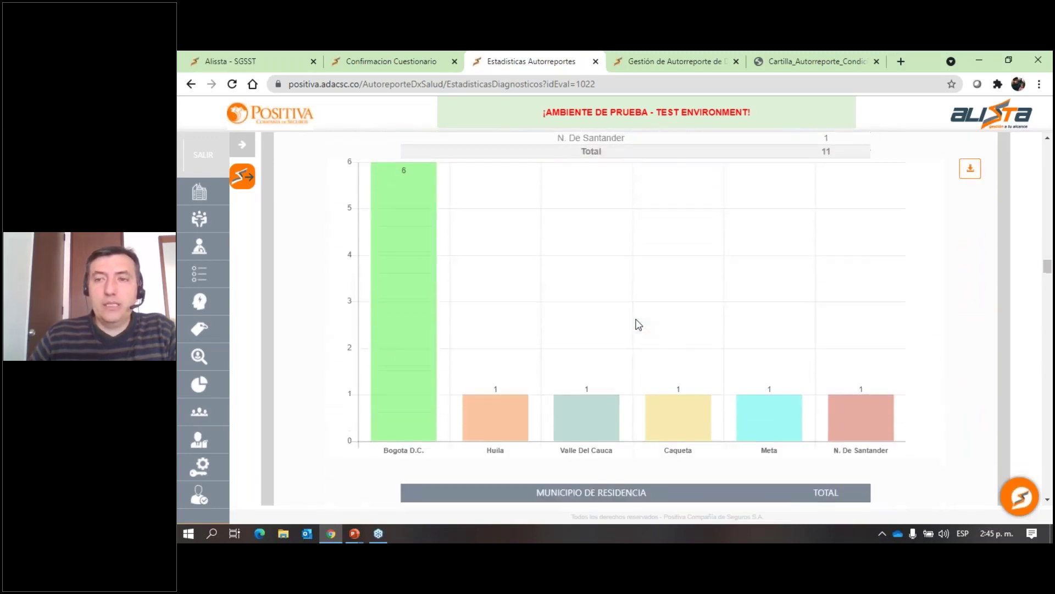
{"action": "scroll", "coordinate": [637, 324], "scroll_direction": "down", "scroll_amount": 10}
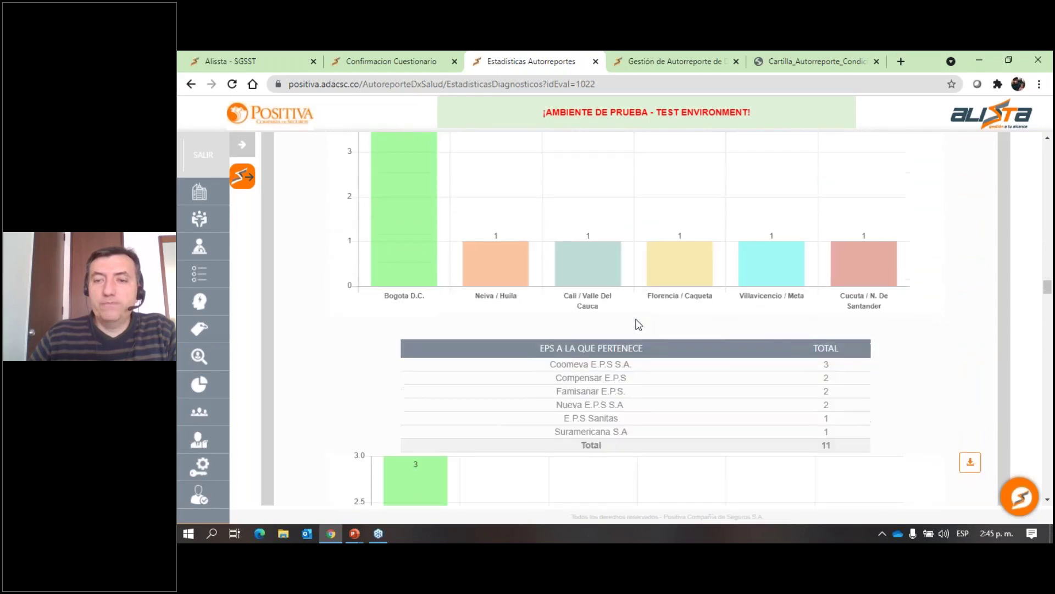
{"action": "scroll", "coordinate": [637, 324], "scroll_direction": "down", "scroll_amount": 10}
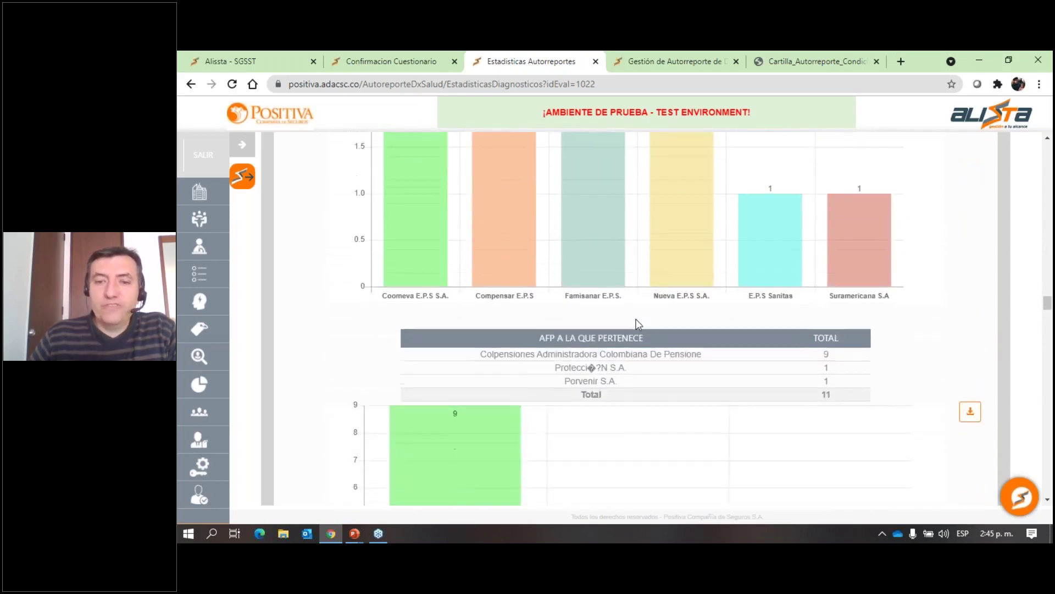
{"action": "scroll", "coordinate": [639, 324], "scroll_direction": "up", "scroll_amount": 2}
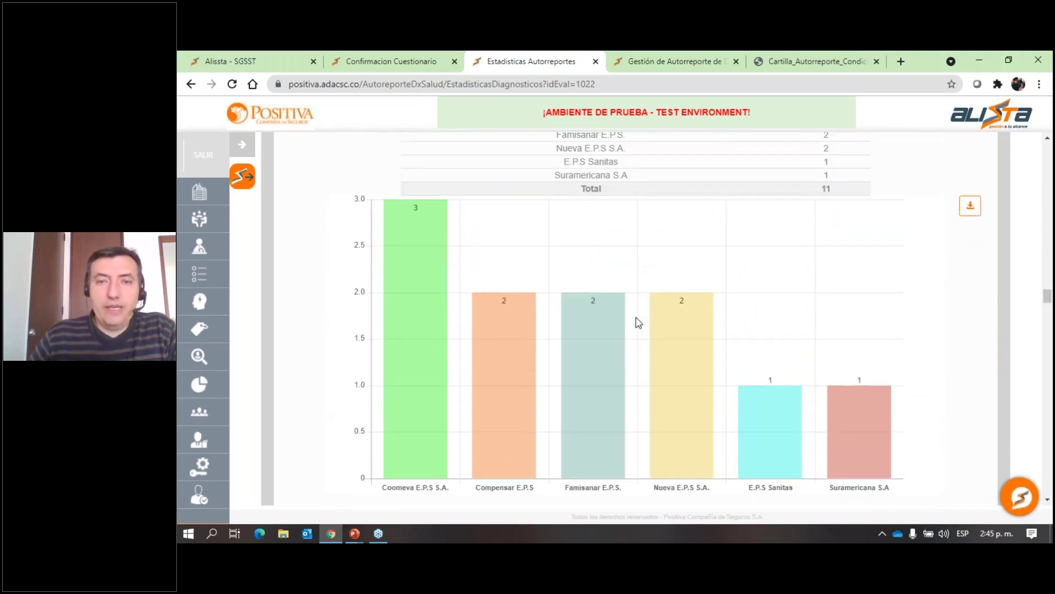
{"action": "mouse_move", "coordinate": [411, 309]}
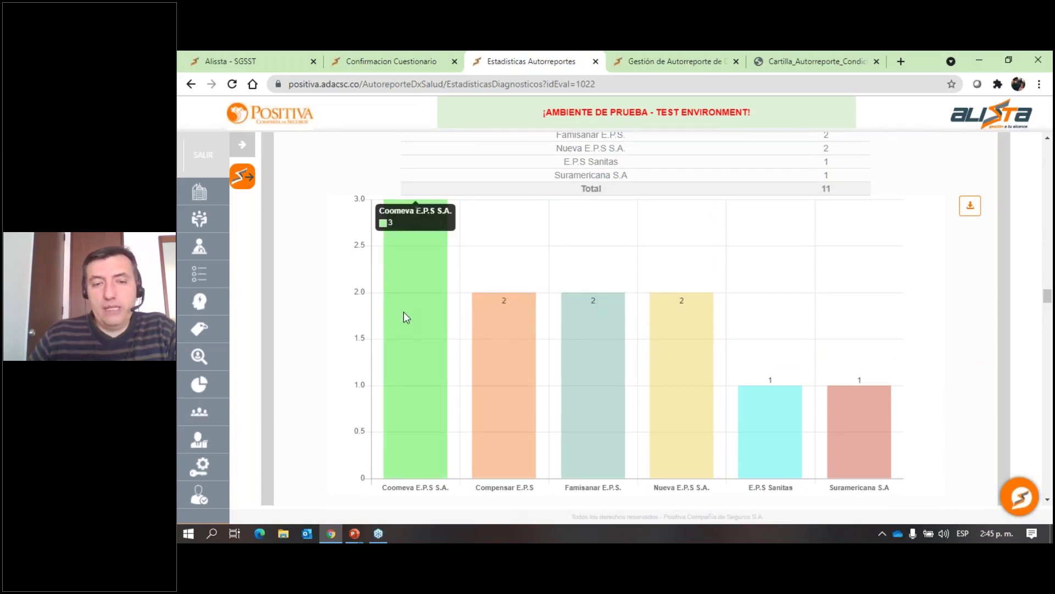
{"action": "mouse_move", "coordinate": [577, 333]}
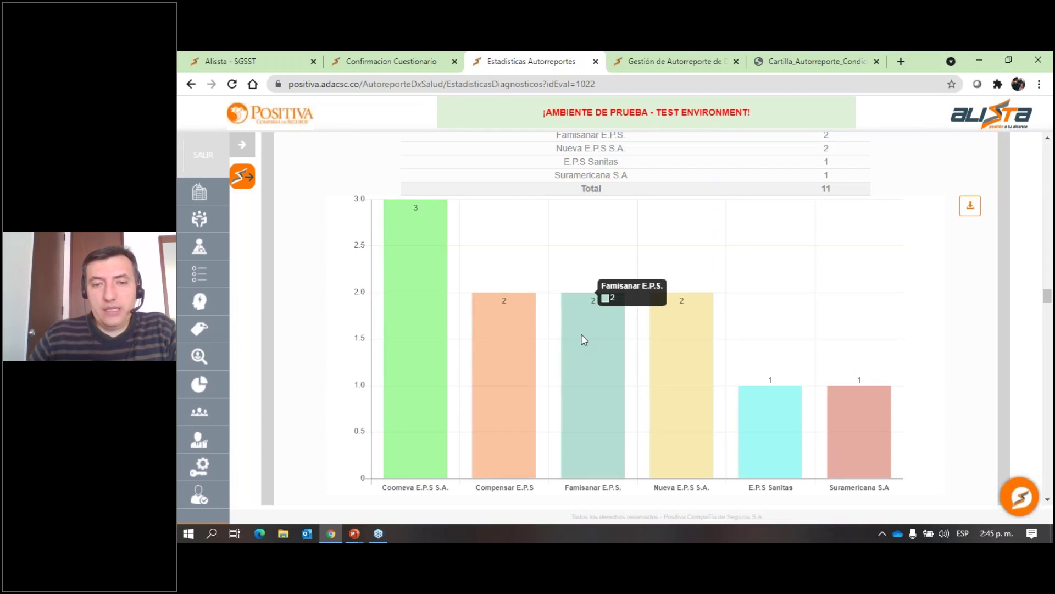
{"action": "mouse_move", "coordinate": [855, 429]}
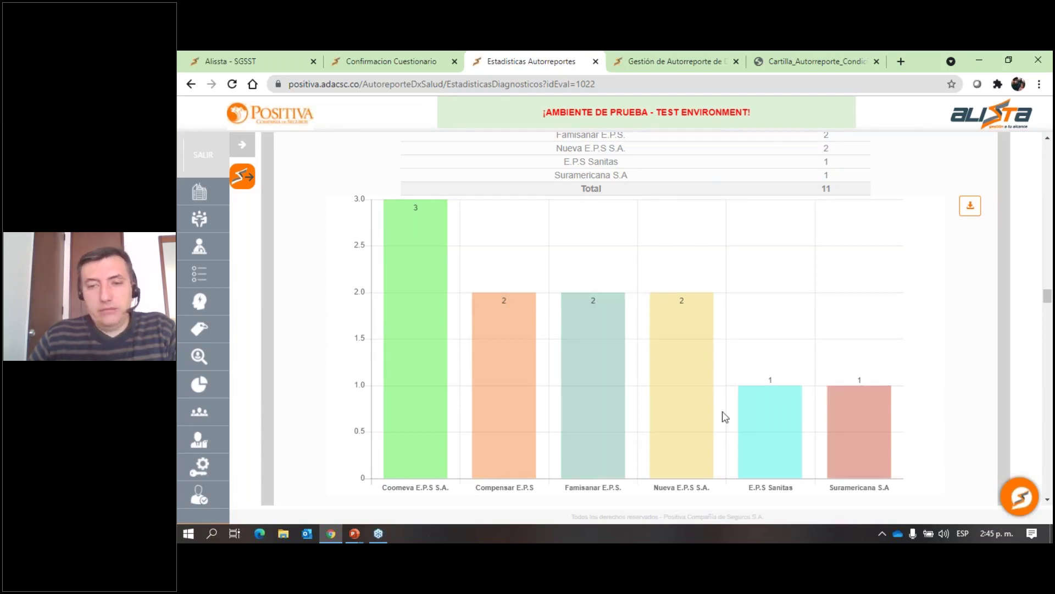
{"action": "mouse_move", "coordinate": [753, 384]}
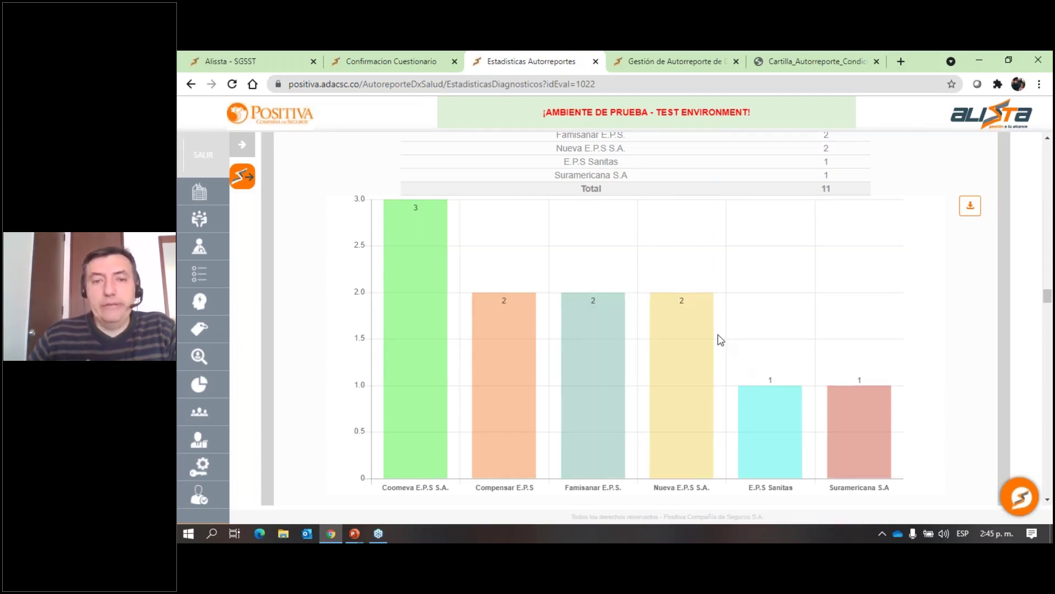
Download the results as AutoreporteConsolidadoIndividual (4).xlsx and open the workbook.
{"action": "scroll", "coordinate": [719, 341], "scroll_direction": "down", "scroll_amount": 7}
{"action": "scroll", "coordinate": [593, 294], "scroll_direction": "down", "scroll_amount": 6}
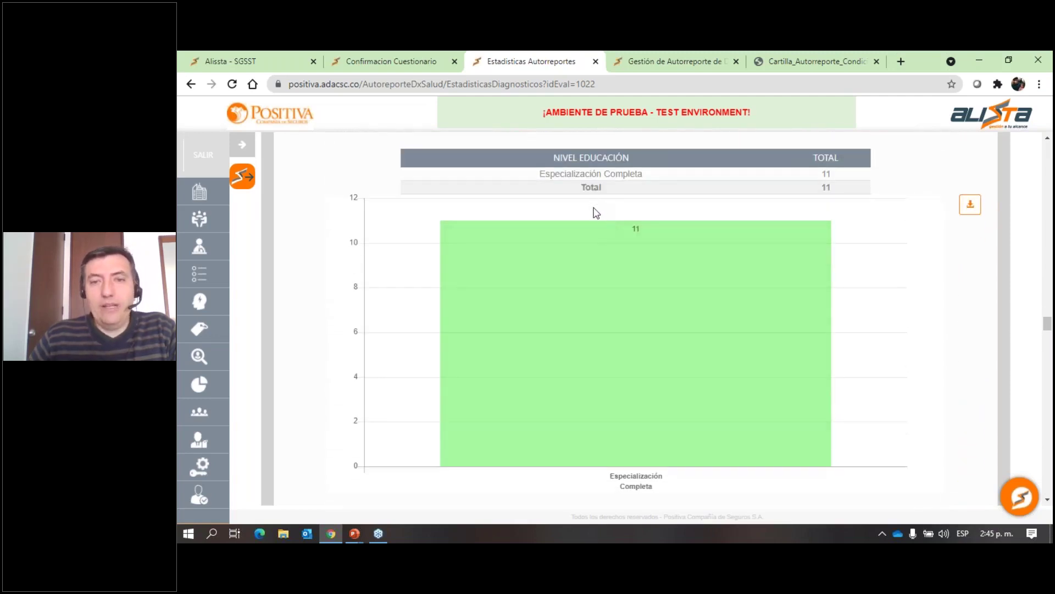
{"action": "scroll", "coordinate": [594, 212], "scroll_direction": "down", "scroll_amount": 8}
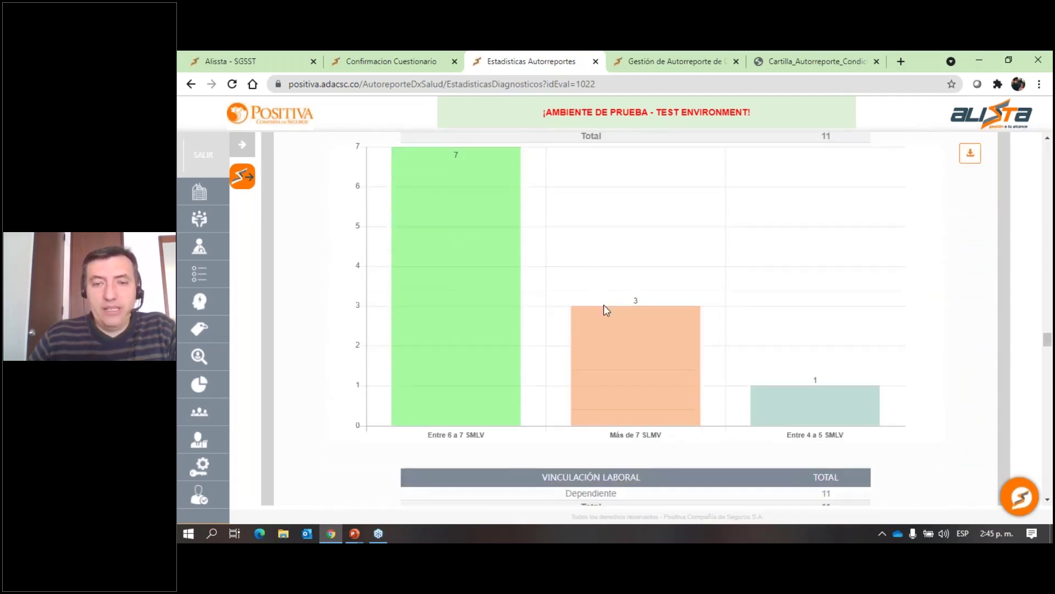
{"action": "scroll", "coordinate": [604, 310], "scroll_direction": "down", "scroll_amount": 10}
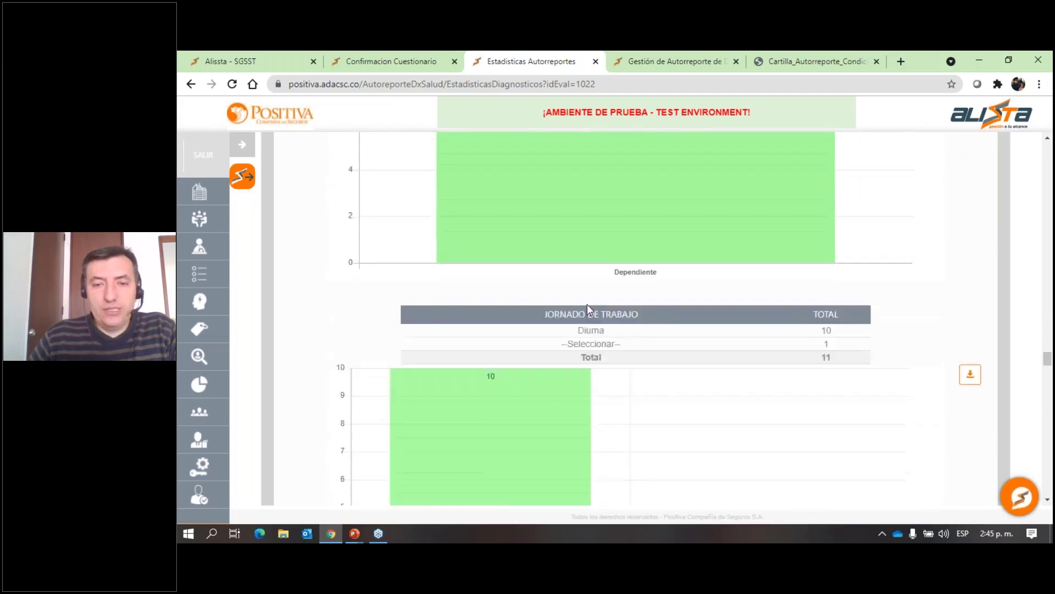
{"action": "scroll", "coordinate": [589, 309], "scroll_direction": "down", "scroll_amount": 8}
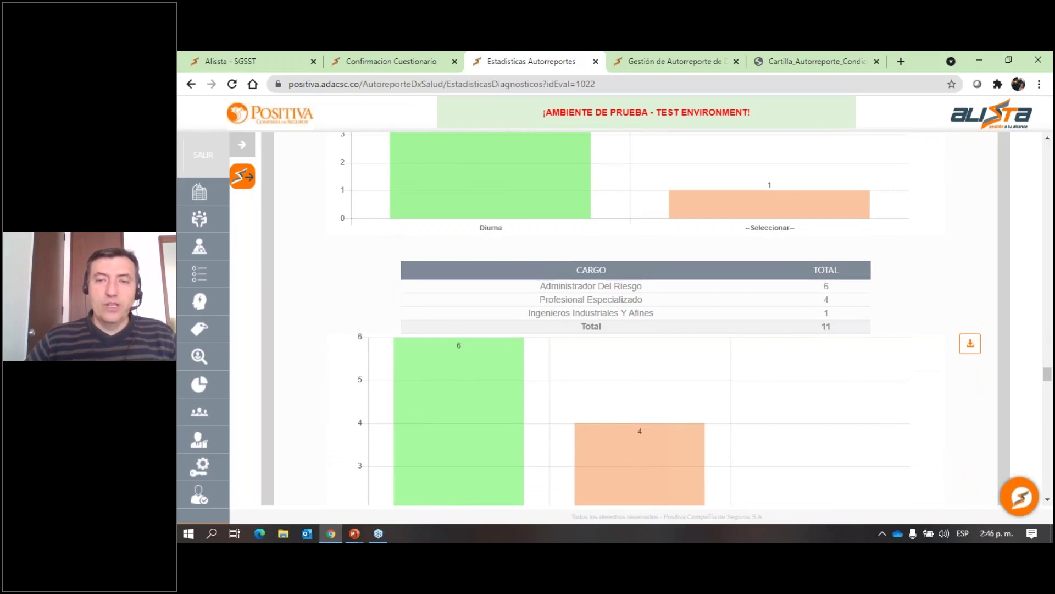
{"action": "scroll", "coordinate": [603, 319], "scroll_direction": "down", "scroll_amount": 8}
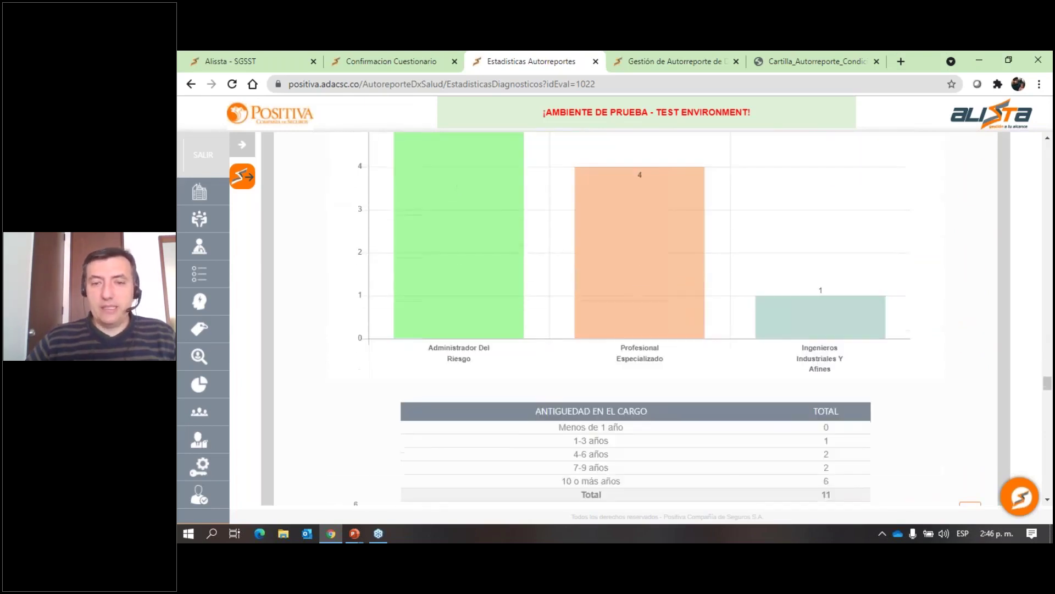
{"action": "scroll", "coordinate": [583, 323], "scroll_direction": "down", "scroll_amount": 10}
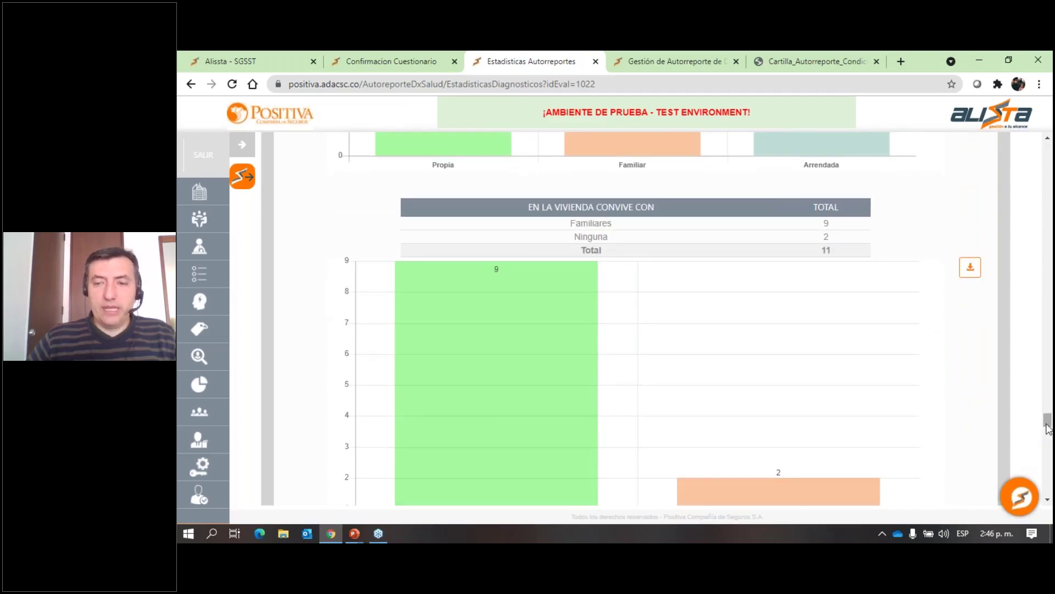
{"action": "left_click_drag", "start_coordinate": [1047, 428], "coordinate": [1042, 505]}
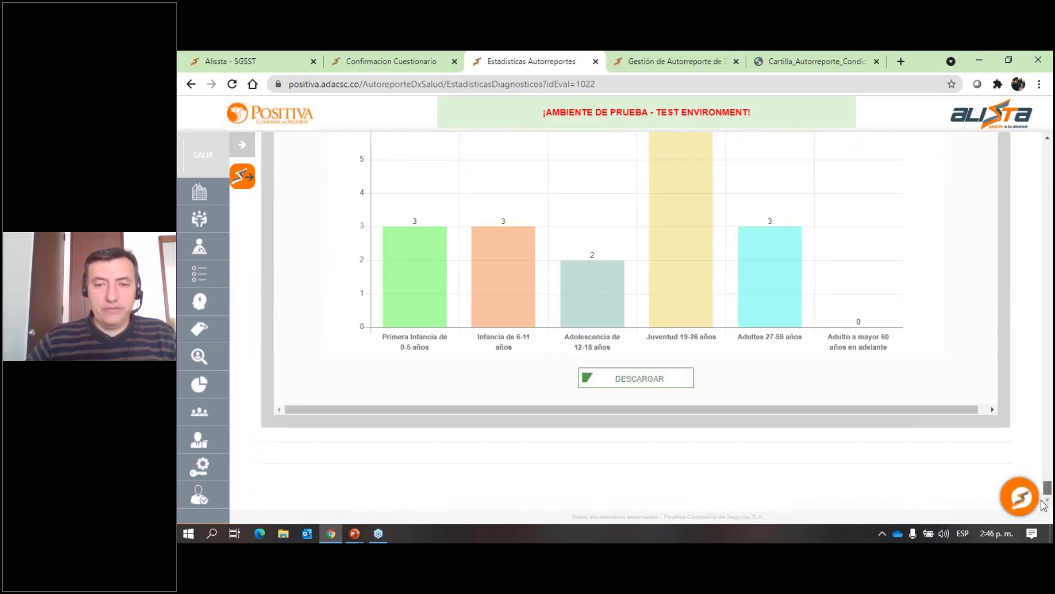
{"action": "left_click", "coordinate": [650, 385]}
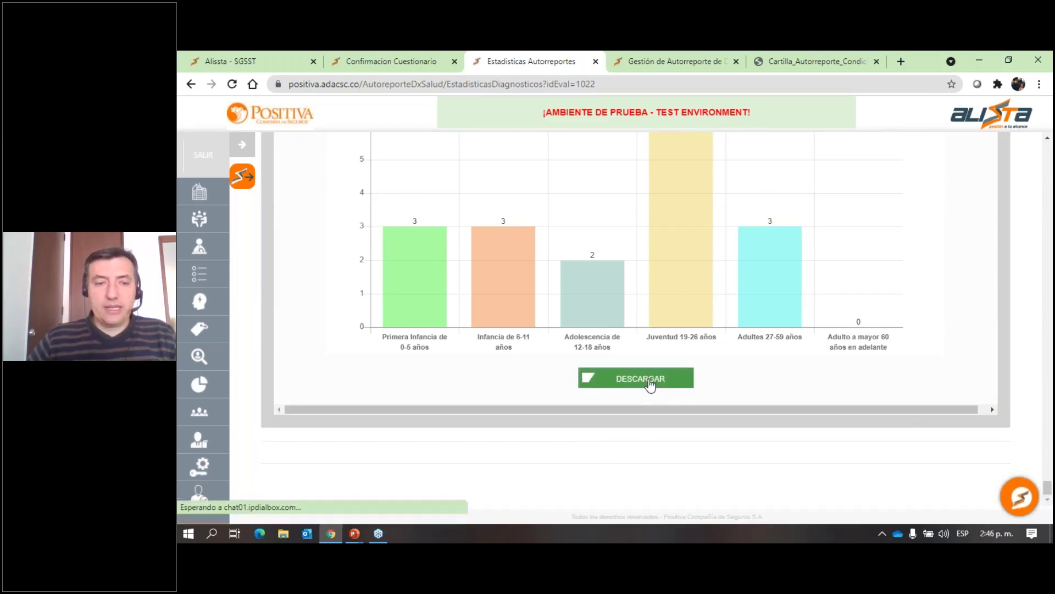
{"action": "left_click", "coordinate": [270, 506]}
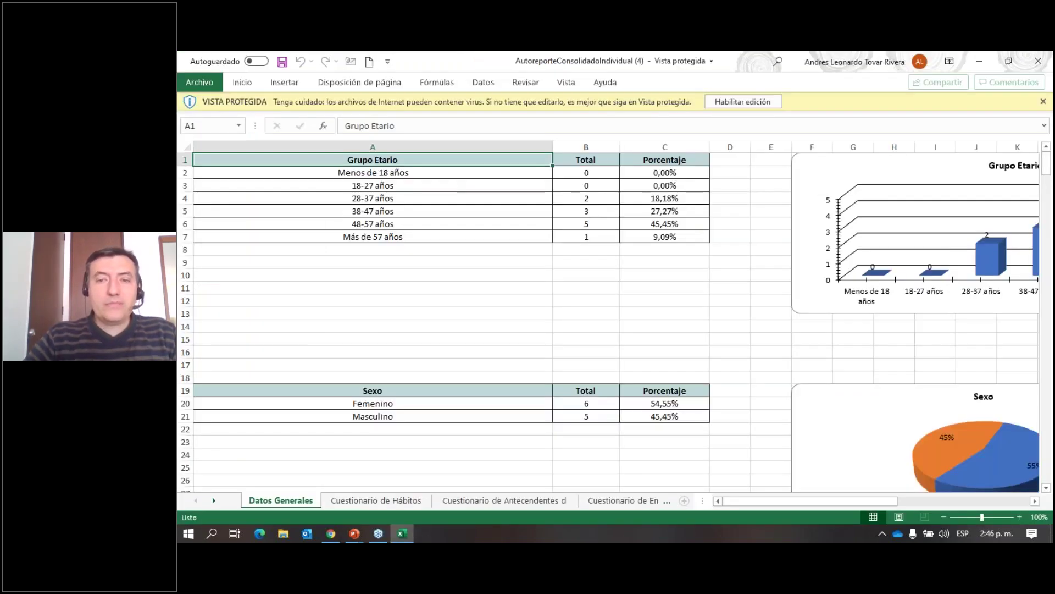
Enable editing and review the Cuestionario de Hábitos sheet at a lower zoom.
{"action": "left_click", "coordinate": [743, 102]}
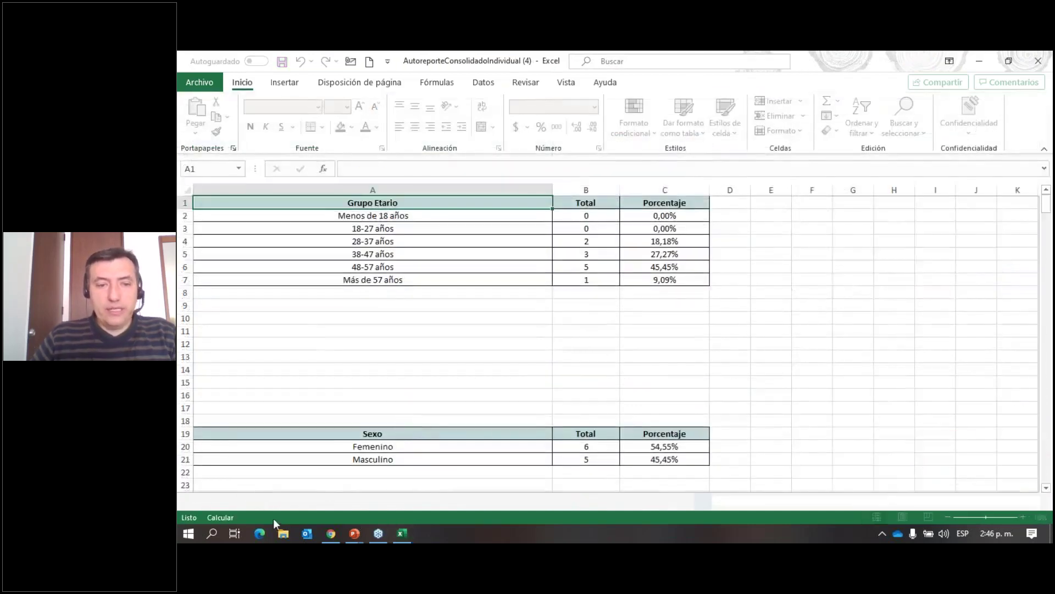
{"action": "left_click", "coordinate": [352, 503]}
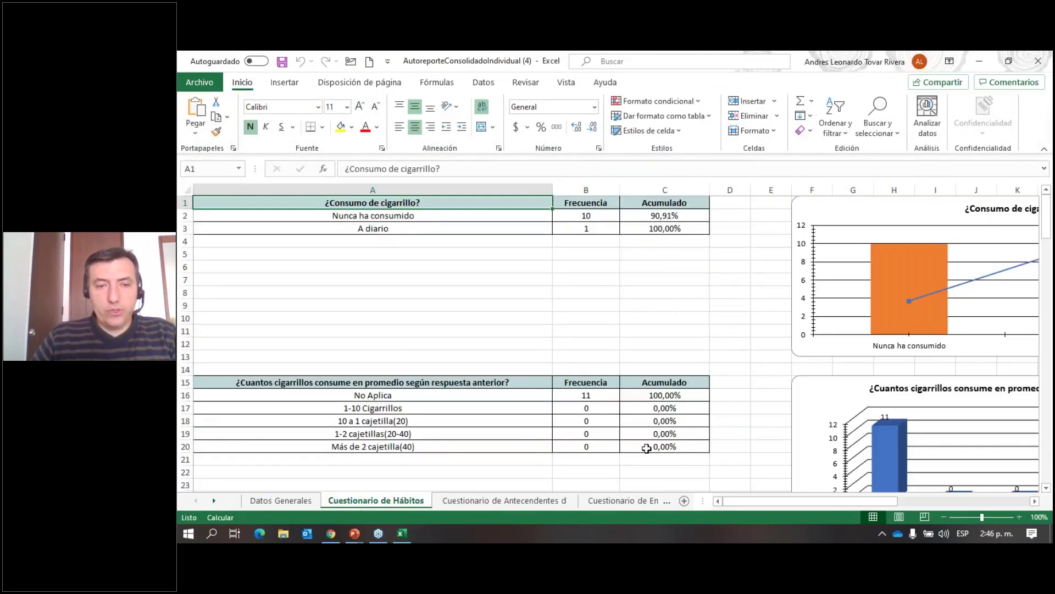
{"action": "left_click", "coordinate": [943, 517]}
{"action": "left_click", "coordinate": [944, 517]}
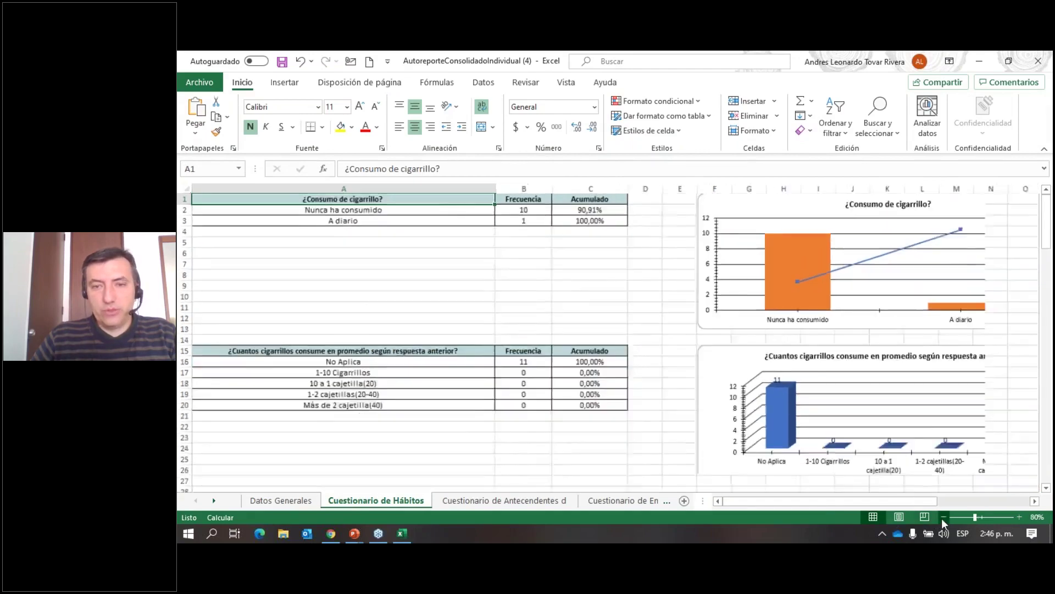
{"action": "left_click", "coordinate": [944, 517]}
{"action": "left_click", "coordinate": [944, 517]}
{"action": "scroll", "coordinate": [791, 392], "scroll_direction": "down", "scroll_amount": 10}
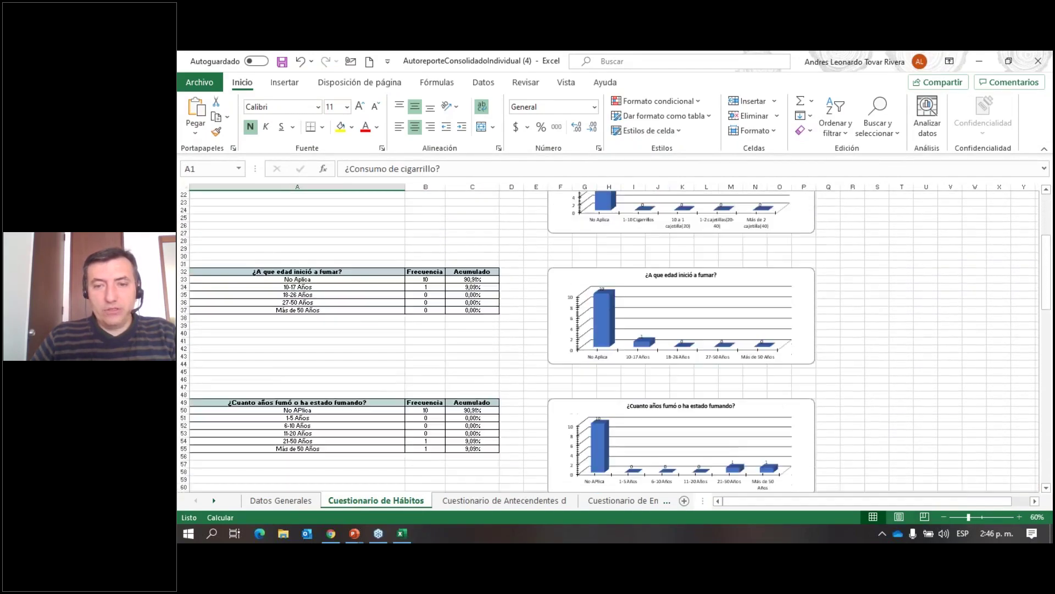
{"action": "scroll", "coordinate": [616, 342], "scroll_direction": "up", "scroll_amount": 11}
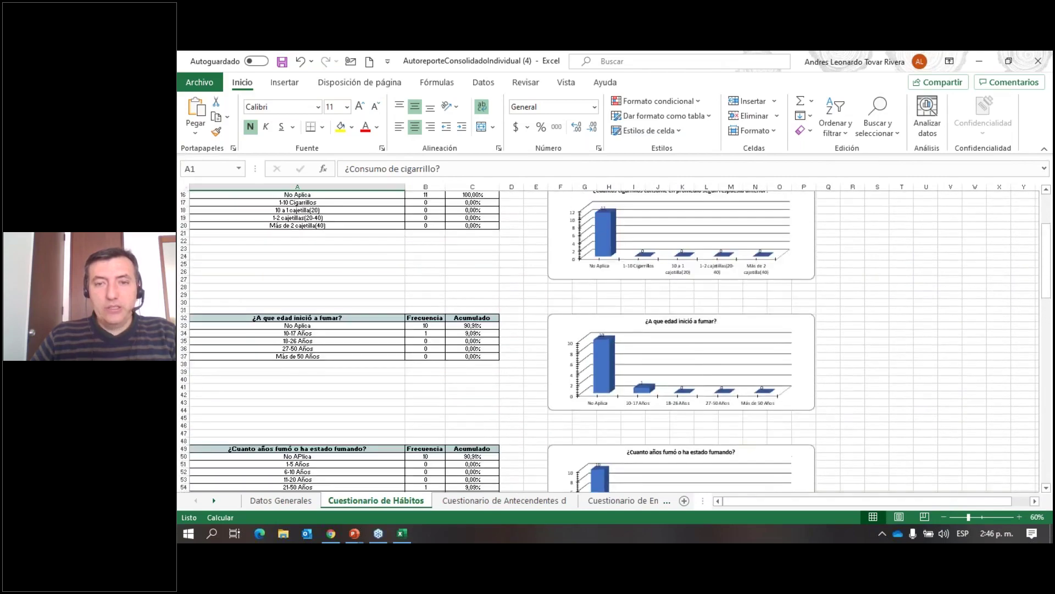
{"action": "scroll", "coordinate": [616, 342], "scroll_direction": "up", "scroll_amount": 1}
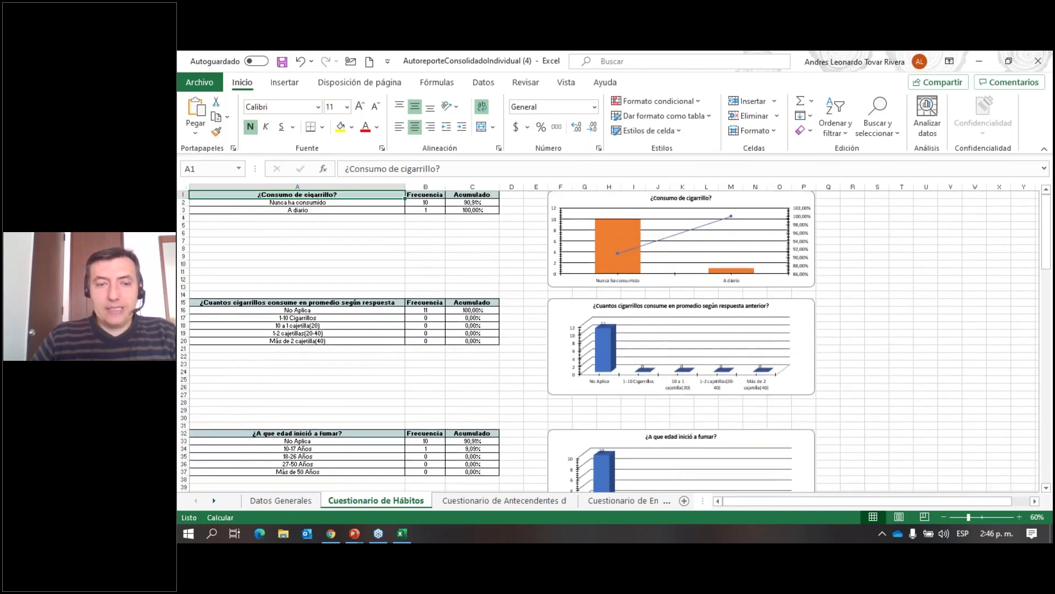
{"action": "scroll", "coordinate": [615, 342], "scroll_direction": "down", "scroll_amount": 10}
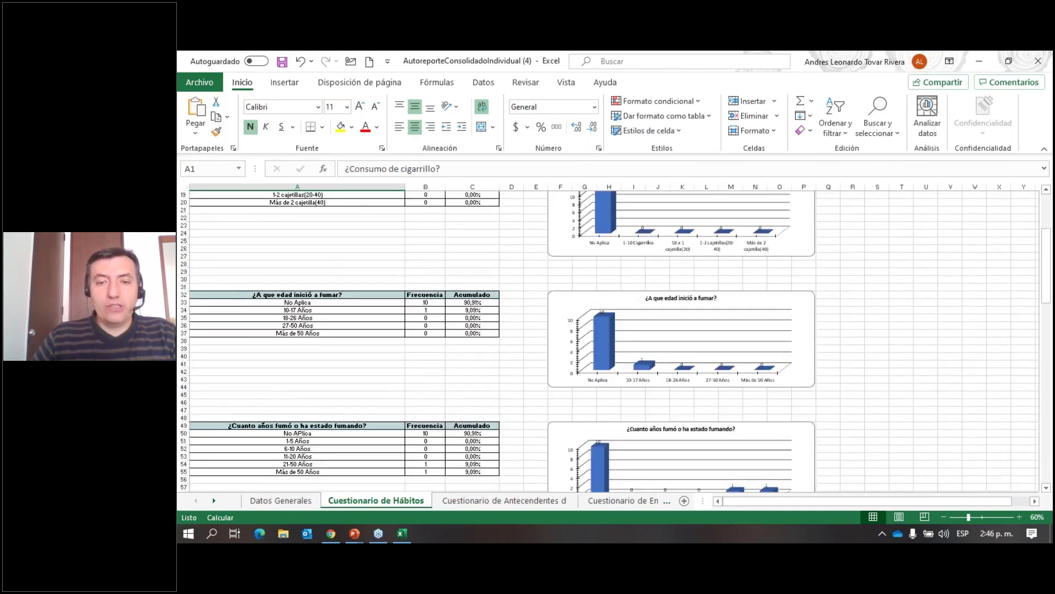
{"action": "scroll", "coordinate": [787, 385], "scroll_direction": "up", "scroll_amount": 10}
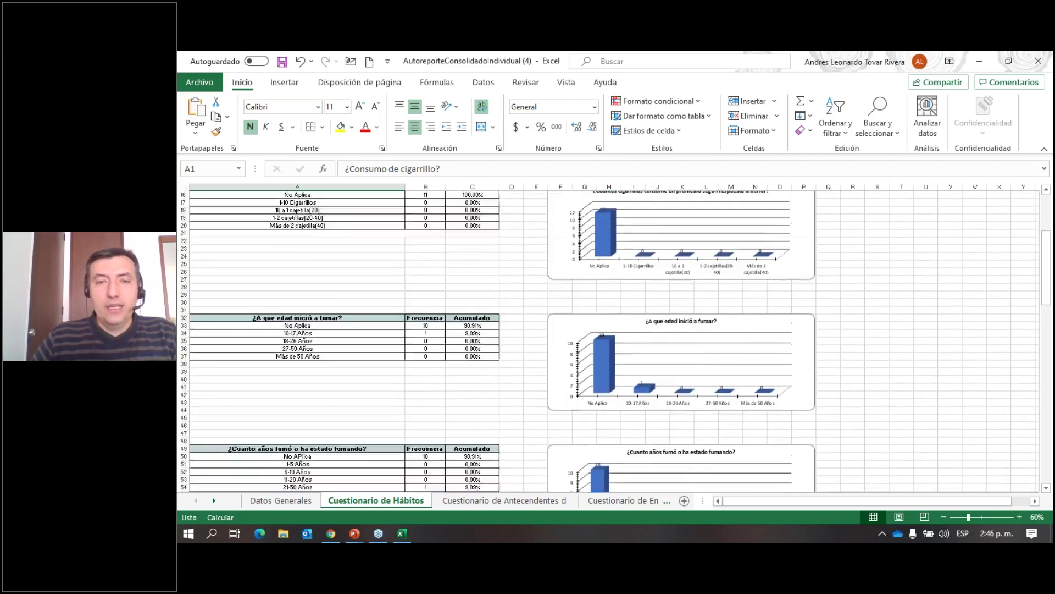
Review the family-history questionnaire sheet's charts, zoomed further out.
{"action": "left_click", "coordinate": [458, 506]}
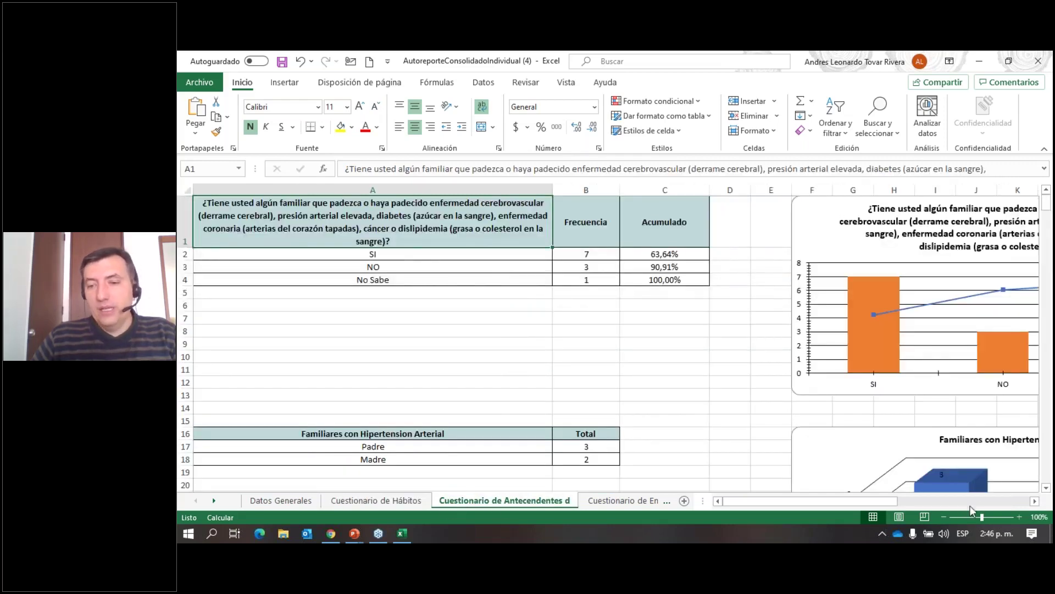
{"action": "left_click", "coordinate": [943, 517]}
{"action": "left_click", "coordinate": [944, 517]}
{"action": "left_click", "coordinate": [944, 517]}
{"action": "left_click", "coordinate": [944, 516]}
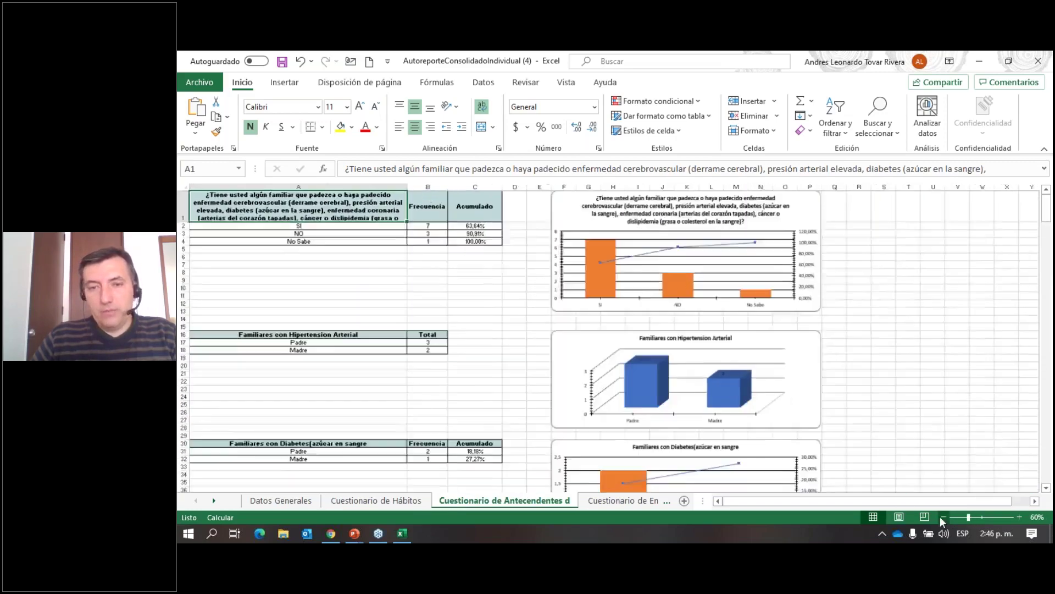
{"action": "left_click", "coordinate": [943, 517]}
{"action": "scroll", "coordinate": [782, 399], "scroll_direction": "down", "scroll_amount": 7}
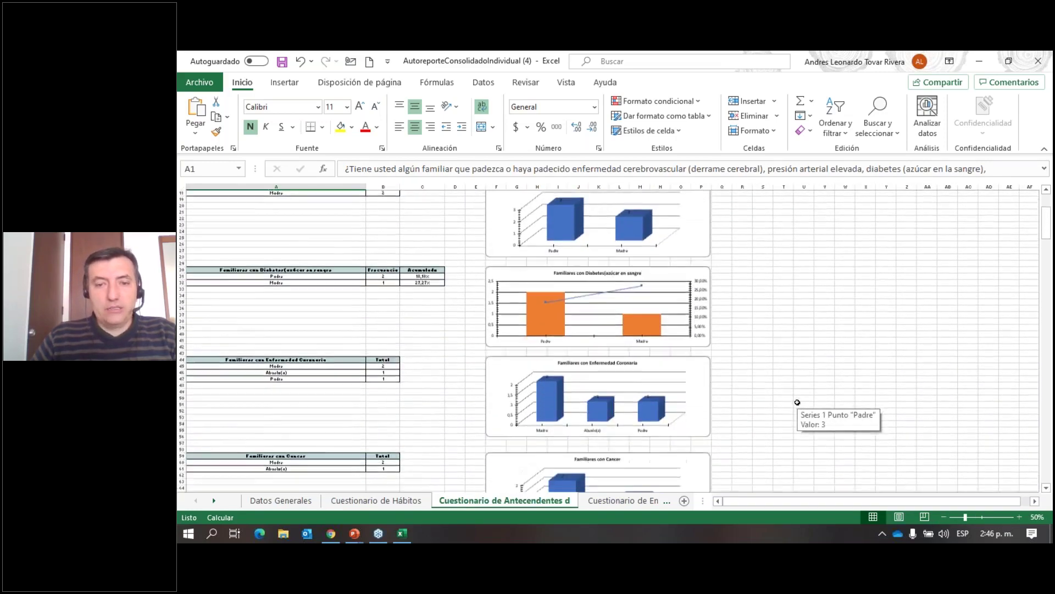
{"action": "scroll", "coordinate": [782, 399], "scroll_direction": "down", "scroll_amount": 5}
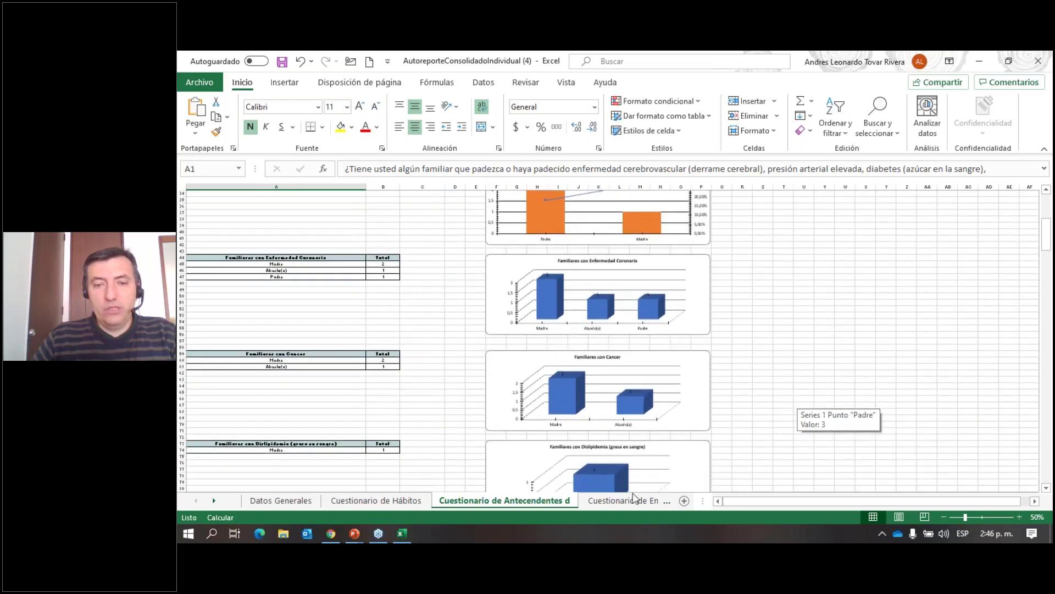
Show the diseases questionnaire sheet zoomed out and select the first blood-pressure chart.
{"action": "left_click", "coordinate": [636, 499]}
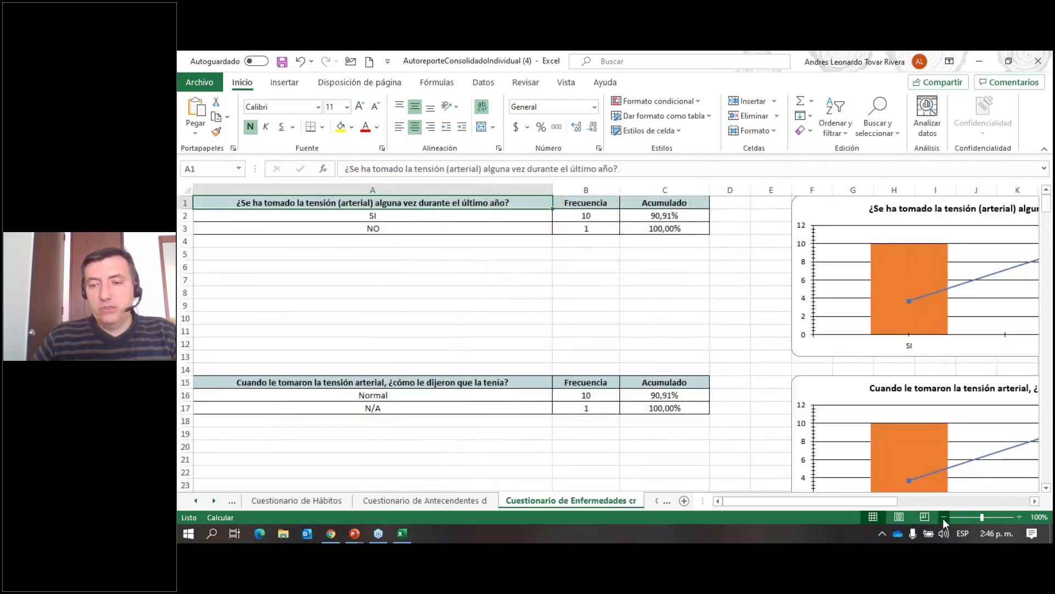
{"action": "left_click", "coordinate": [944, 516]}
{"action": "left_click", "coordinate": [944, 516]}
{"action": "left_click", "coordinate": [944, 517]}
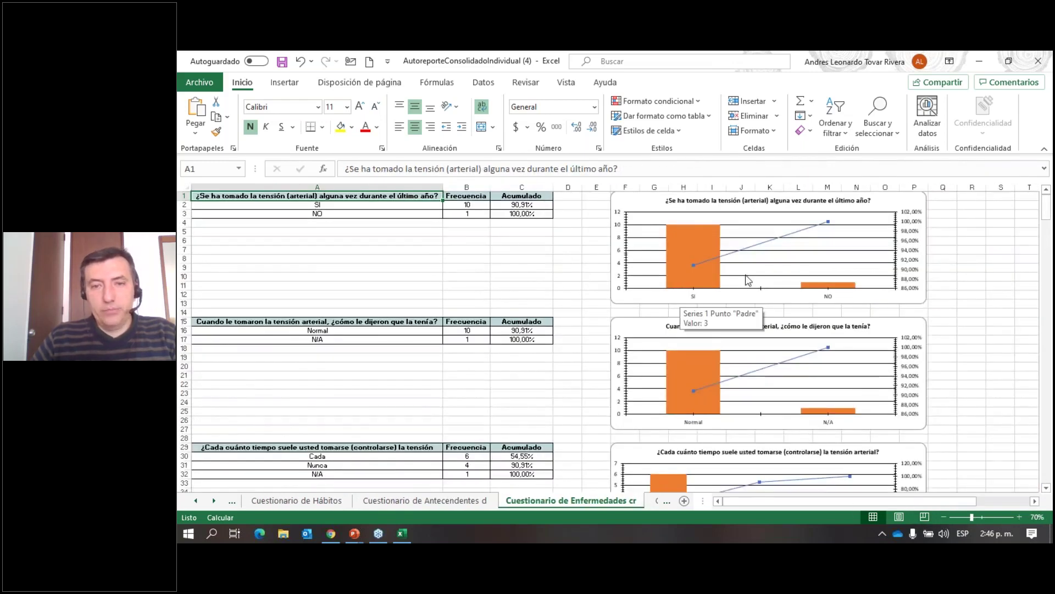
{"action": "left_click", "coordinate": [681, 236]}
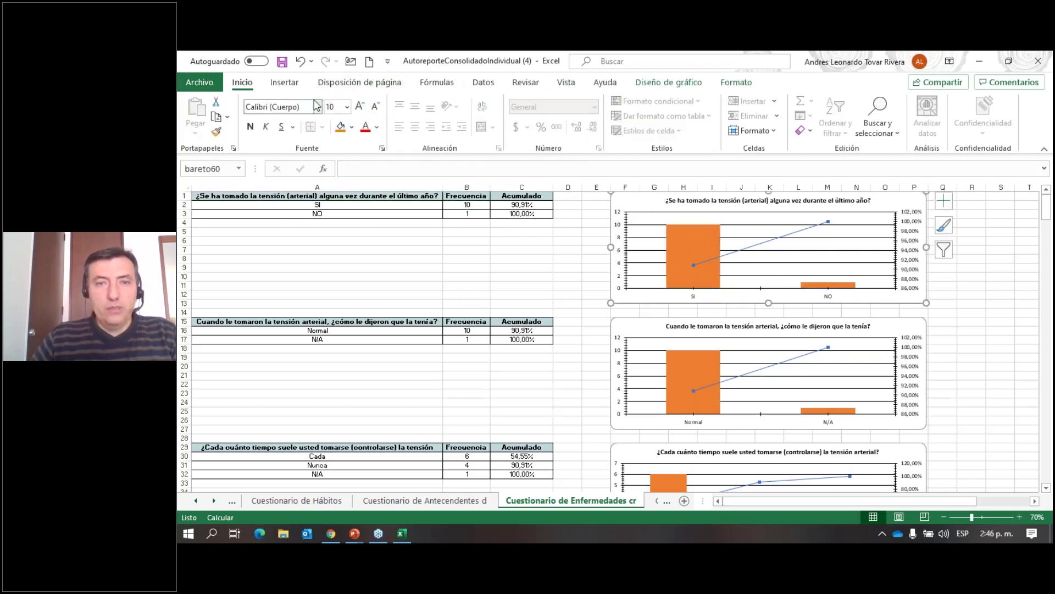
Apply the third Multicolor palette to the blood-pressure chart, giving yellow bars and an orange line.
{"action": "left_click", "coordinate": [669, 81]}
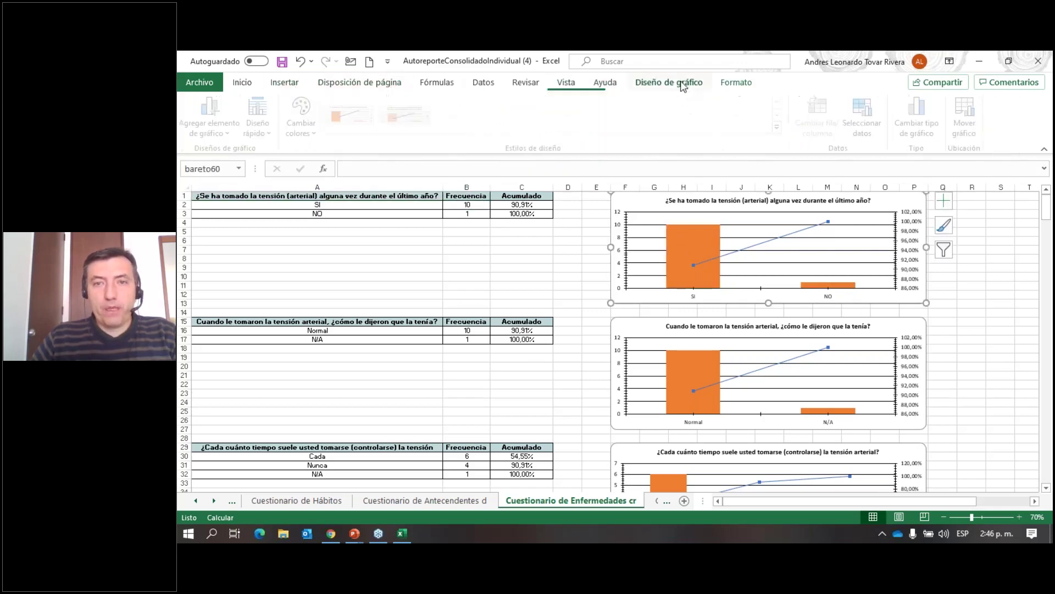
{"action": "left_click", "coordinate": [295, 118]}
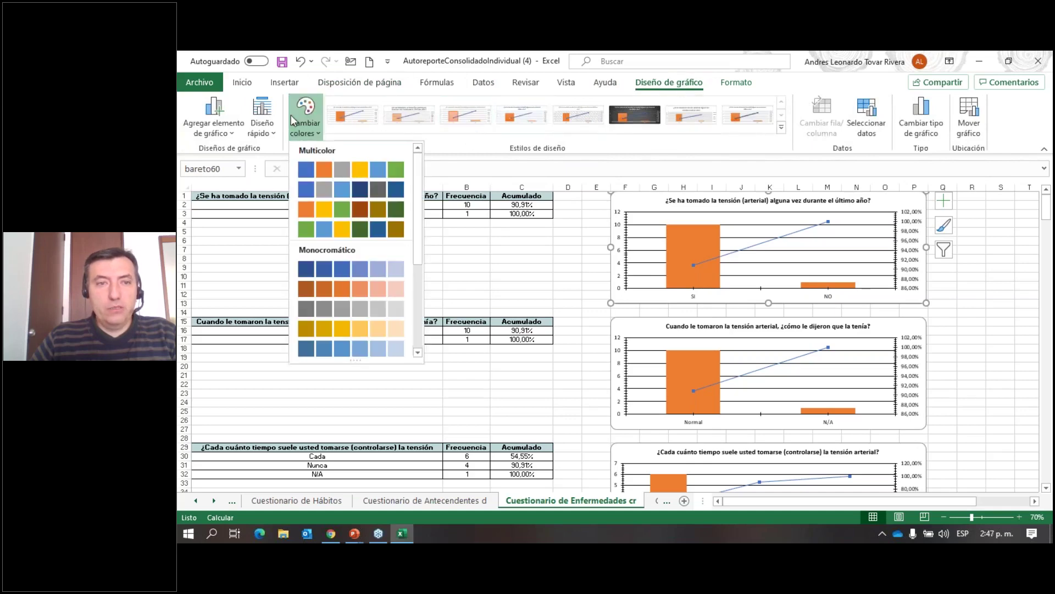
{"action": "left_click", "coordinate": [342, 210]}
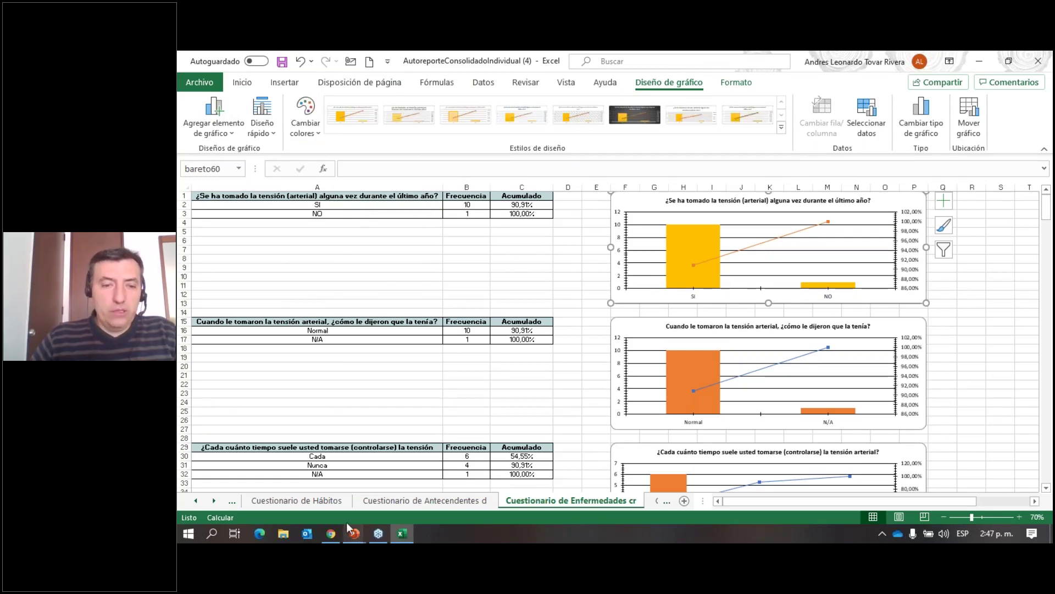
Return to the self-report management page in Chrome.
{"action": "left_click", "coordinate": [332, 534]}
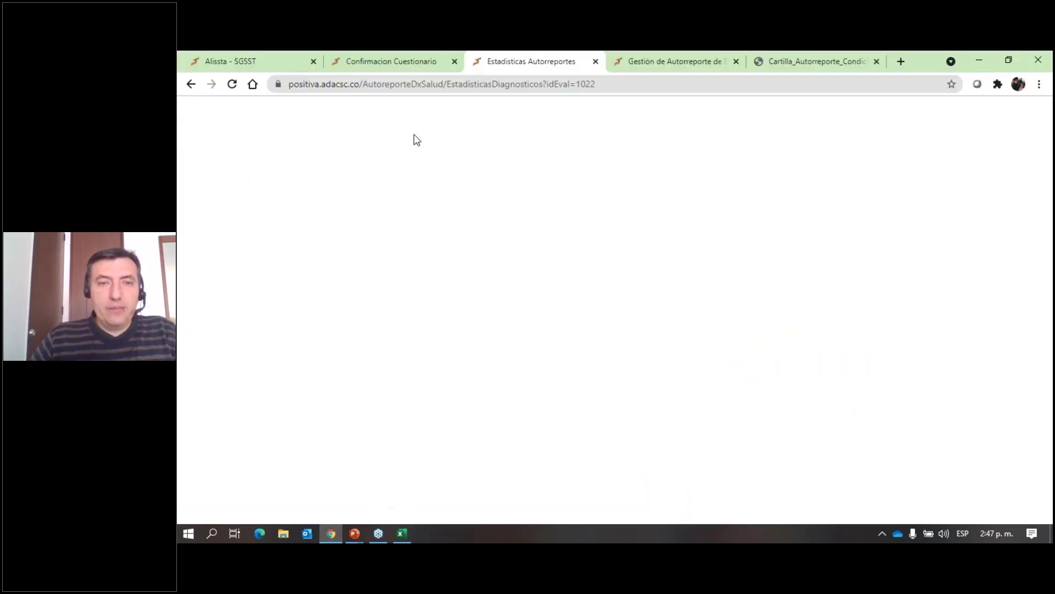
{"action": "left_click", "coordinate": [384, 65]}
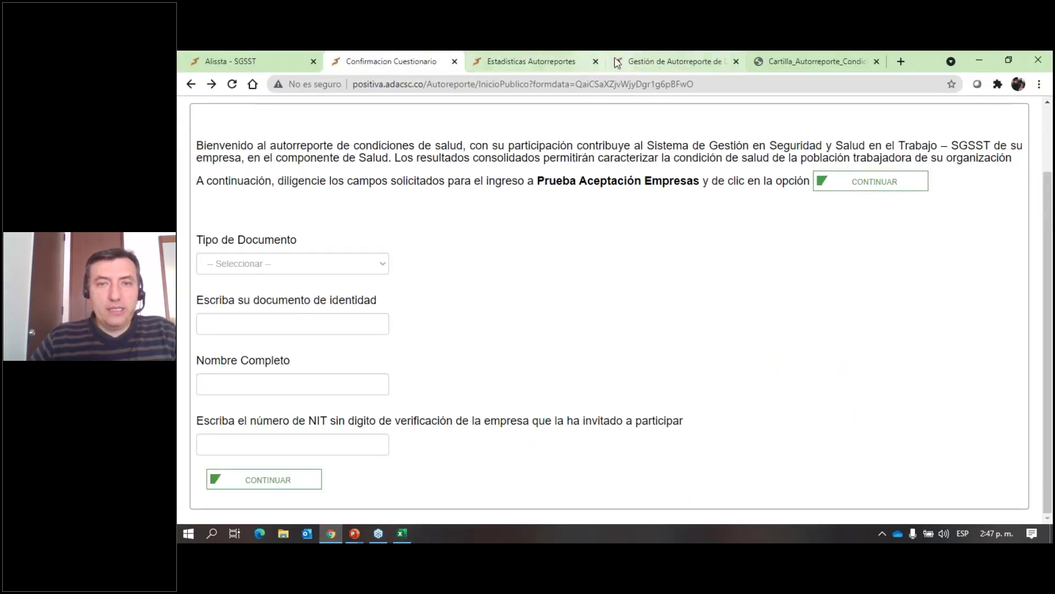
{"action": "left_click", "coordinate": [654, 62]}
{"action": "scroll", "coordinate": [523, 290], "scroll_direction": "down", "scroll_amount": 5}
{"action": "scroll", "coordinate": [612, 340], "scroll_direction": "down", "scroll_amount": 6}
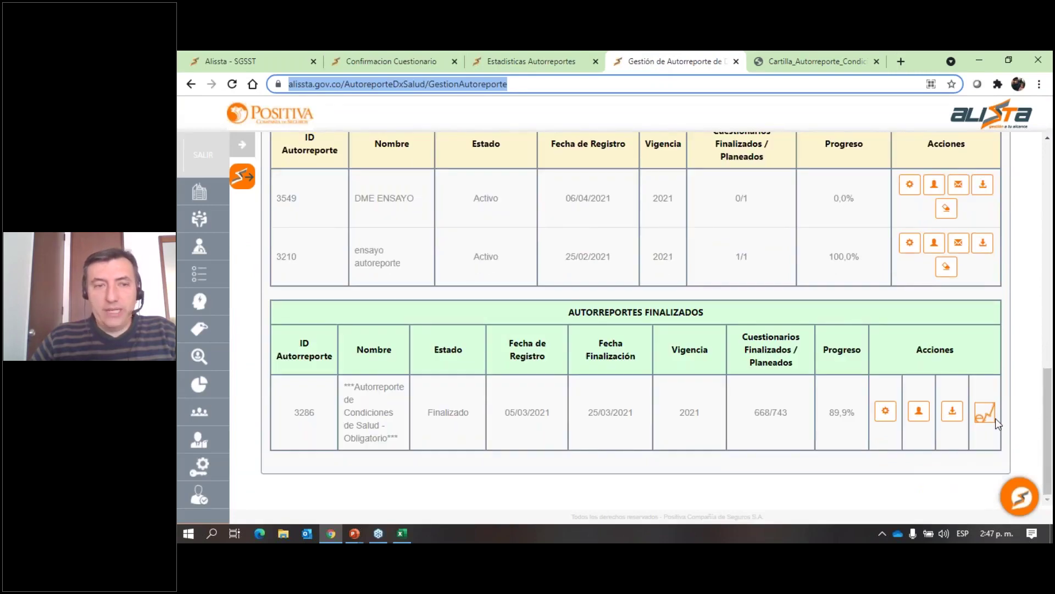
Navigate to Planificación > Dx. Gral. condiciones de salud > Estadísticas Autorreporte.
{"action": "left_click", "coordinate": [242, 145]}
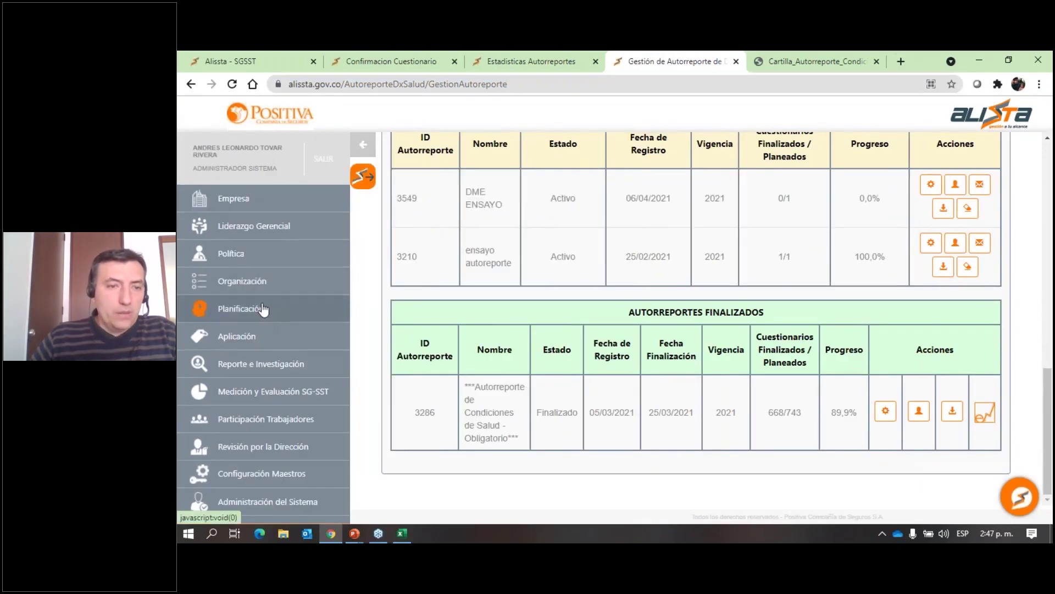
{"action": "left_click", "coordinate": [263, 309]}
{"action": "left_click", "coordinate": [440, 325]}
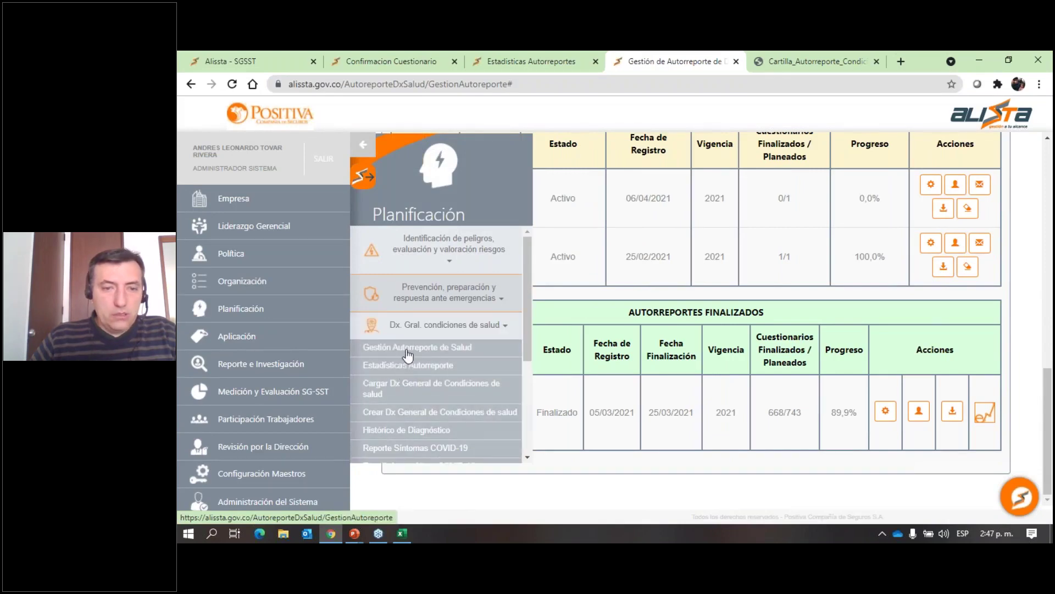
{"action": "left_click", "coordinate": [405, 367]}
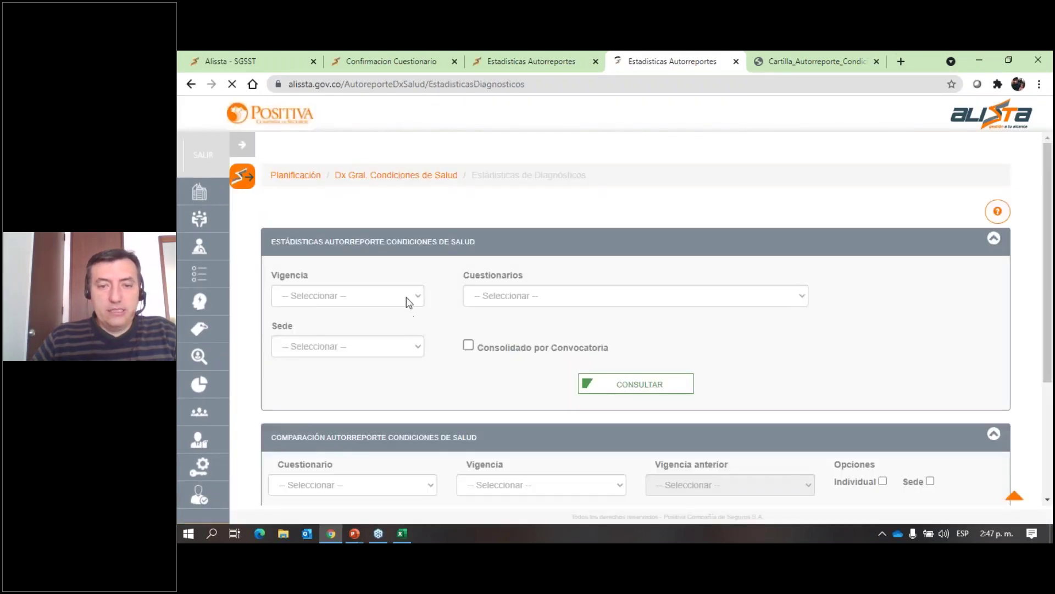
{"action": "scroll", "coordinate": [431, 278], "scroll_direction": "down", "scroll_amount": 3}
{"action": "scroll", "coordinate": [440, 289], "scroll_direction": "up", "scroll_amount": 1}
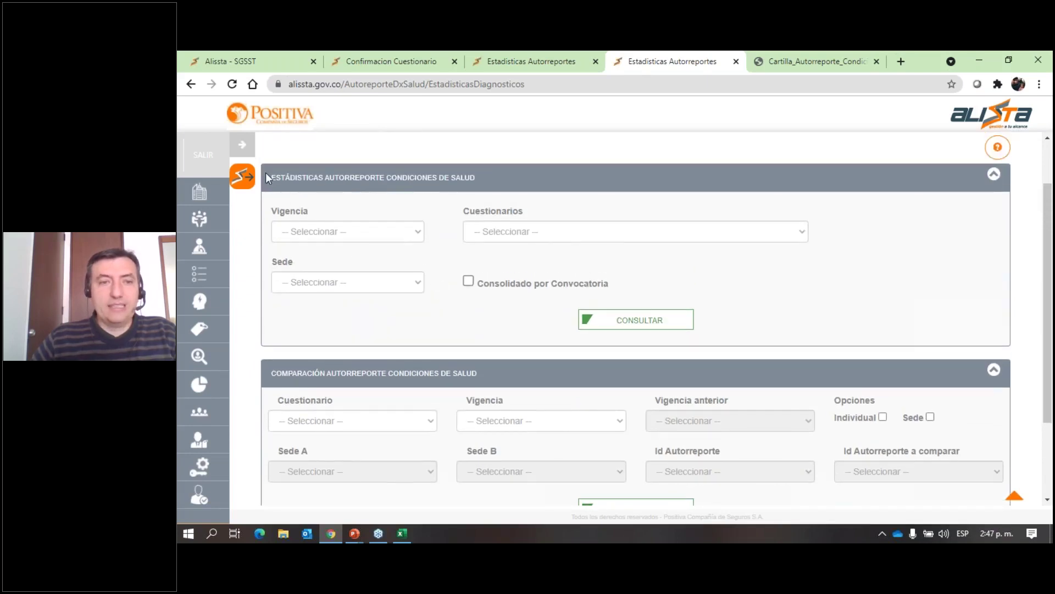
{"action": "left_click_drag", "start_coordinate": [268, 175], "coordinate": [497, 177]}
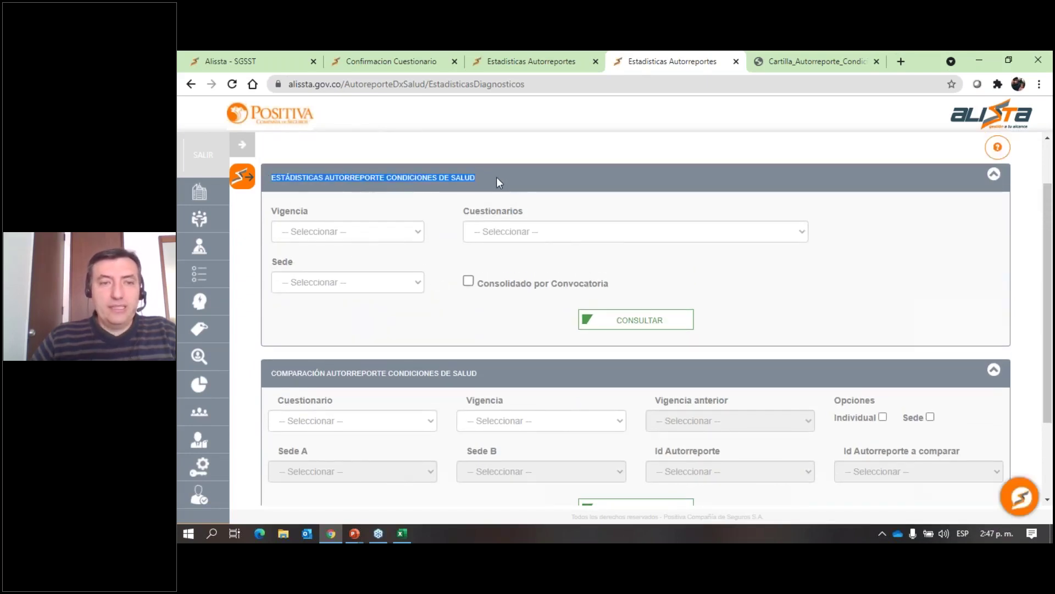
Query statistics for Vigencia 2021 and the Cuestionario de Antecendentes de Salud.
{"action": "left_click", "coordinate": [374, 232]}
{"action": "left_click", "coordinate": [355, 259]}
{"action": "left_click", "coordinate": [487, 232]}
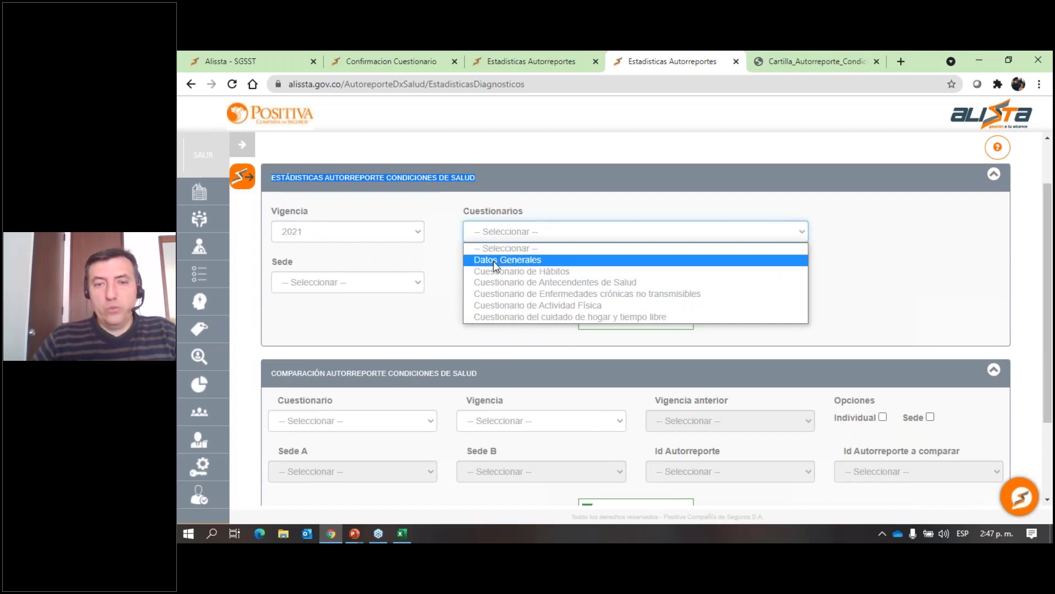
{"action": "left_click", "coordinate": [499, 282]}
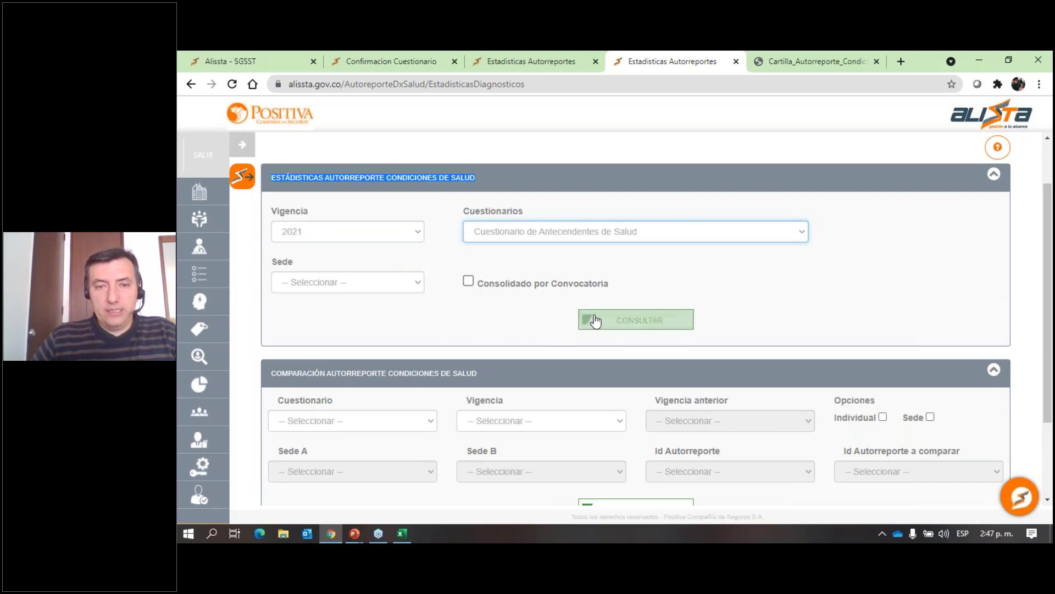
{"action": "left_click", "coordinate": [632, 322]}
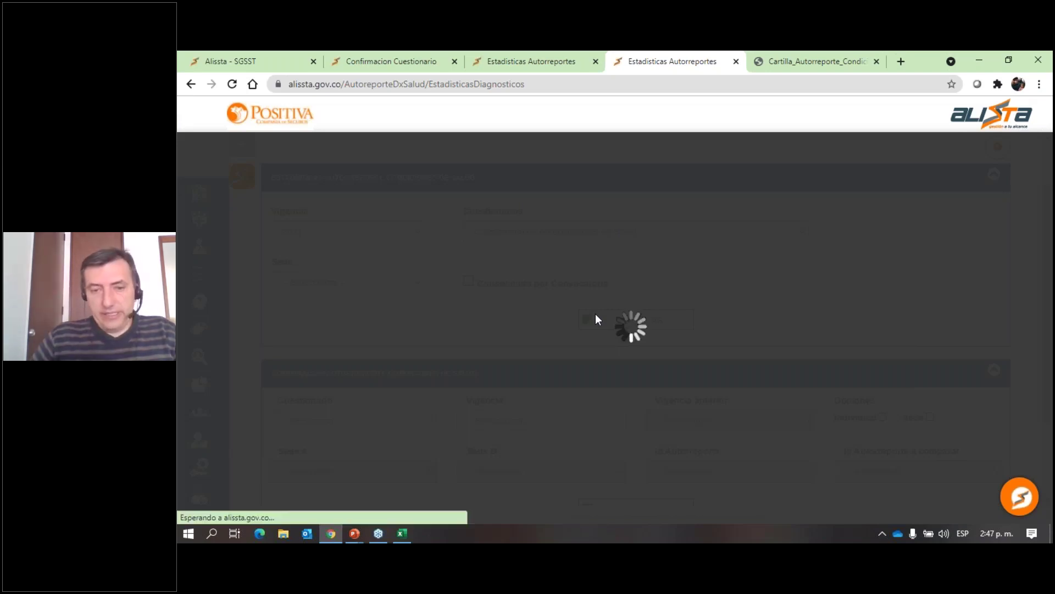
{"action": "scroll", "coordinate": [517, 262], "scroll_direction": "up", "scroll_amount": 8}
{"action": "scroll", "coordinate": [516, 262], "scroll_direction": "up", "scroll_amount": 5}
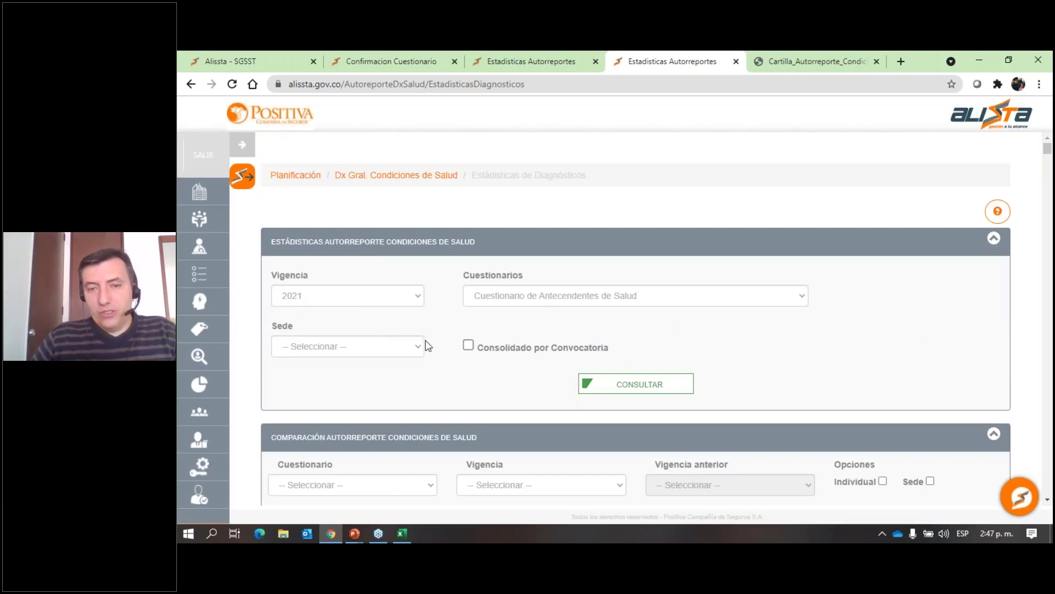
Rerun the statistics for the CASA MATRIZ branch and review the 383-response family-history charts.
{"action": "left_click", "coordinate": [404, 353]}
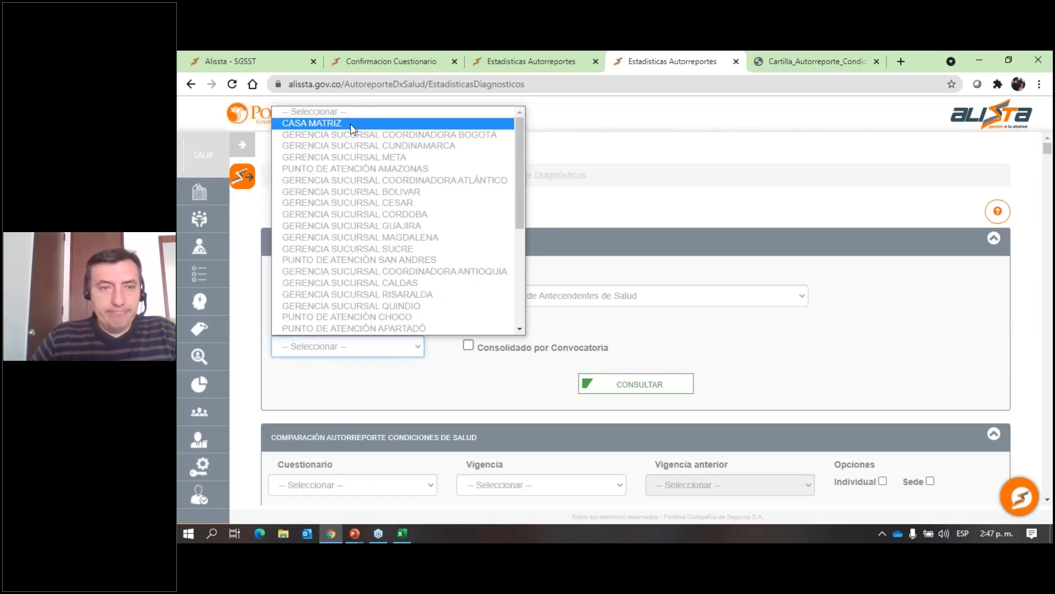
{"action": "left_click", "coordinate": [349, 124]}
{"action": "left_click", "coordinate": [605, 393]}
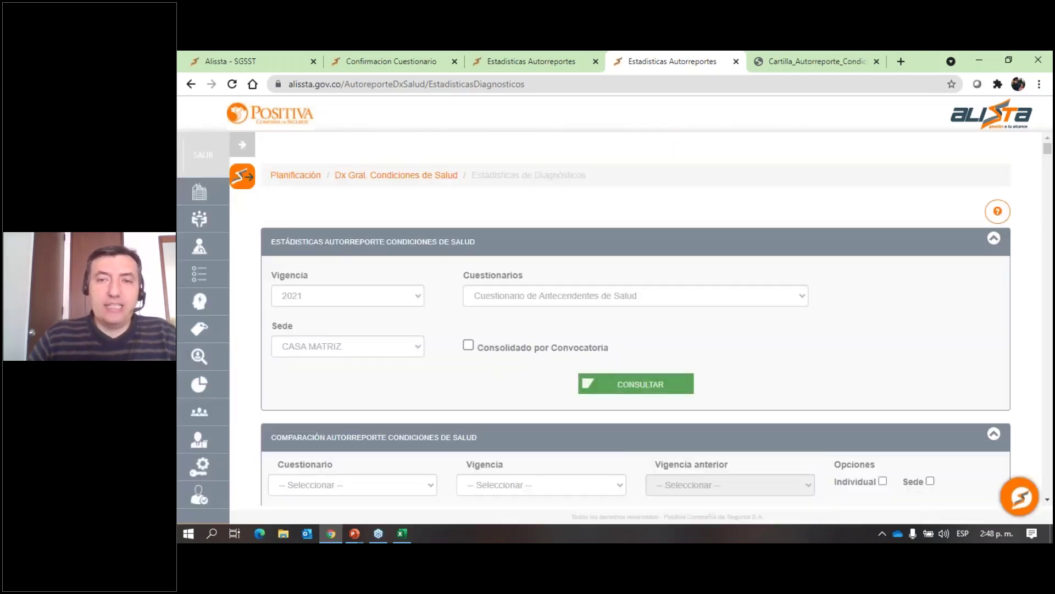
{"action": "scroll", "coordinate": [605, 392], "scroll_direction": "down", "scroll_amount": 4}
{"action": "scroll", "coordinate": [635, 319], "scroll_direction": "up", "scroll_amount": 3}
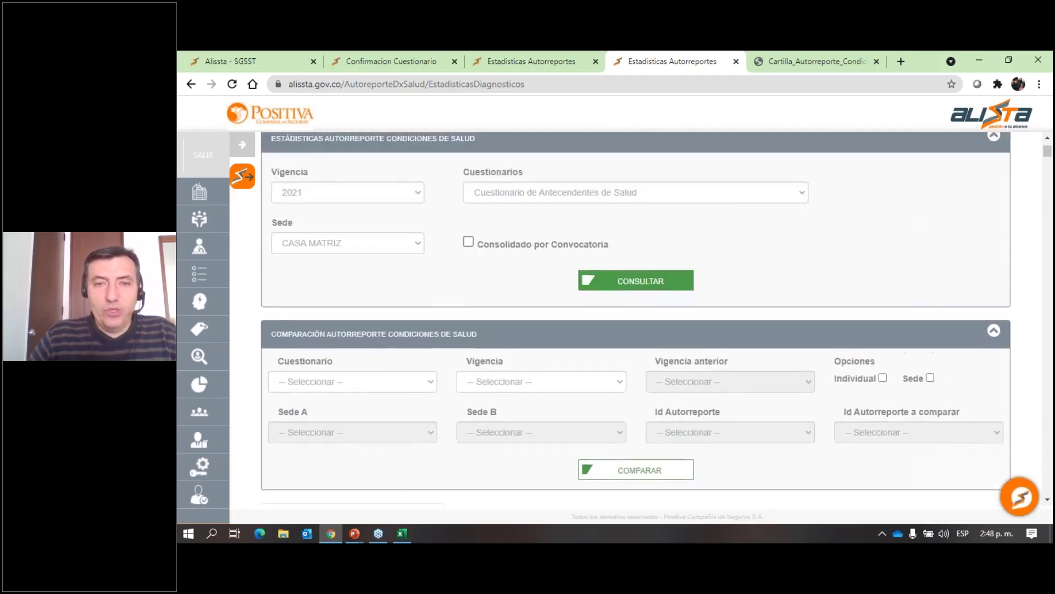
{"action": "scroll", "coordinate": [454, 364], "scroll_direction": "down", "scroll_amount": 15}
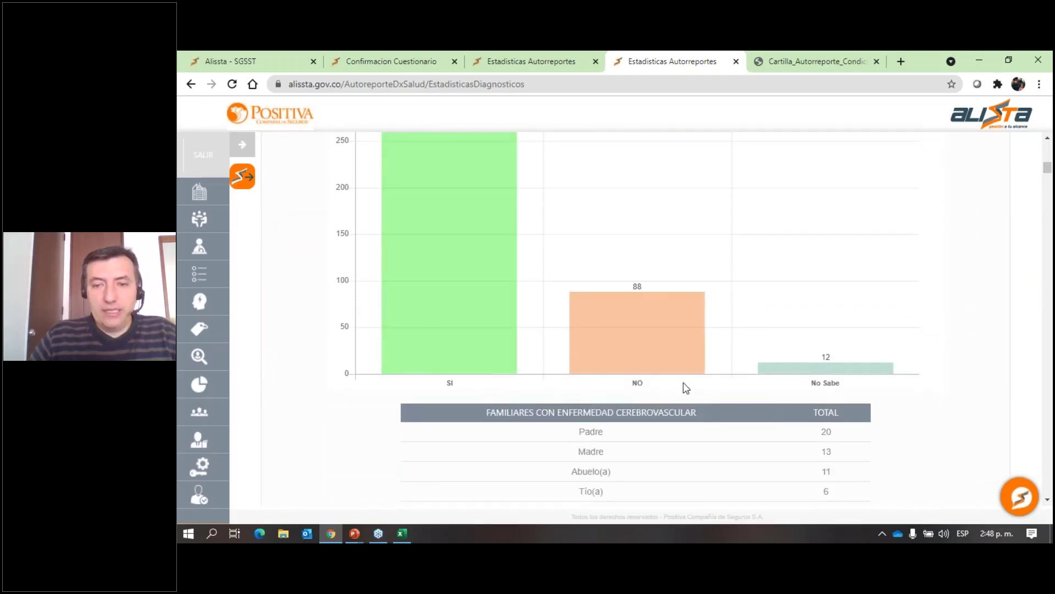
{"action": "scroll", "coordinate": [567, 299], "scroll_direction": "down", "scroll_amount": 3}
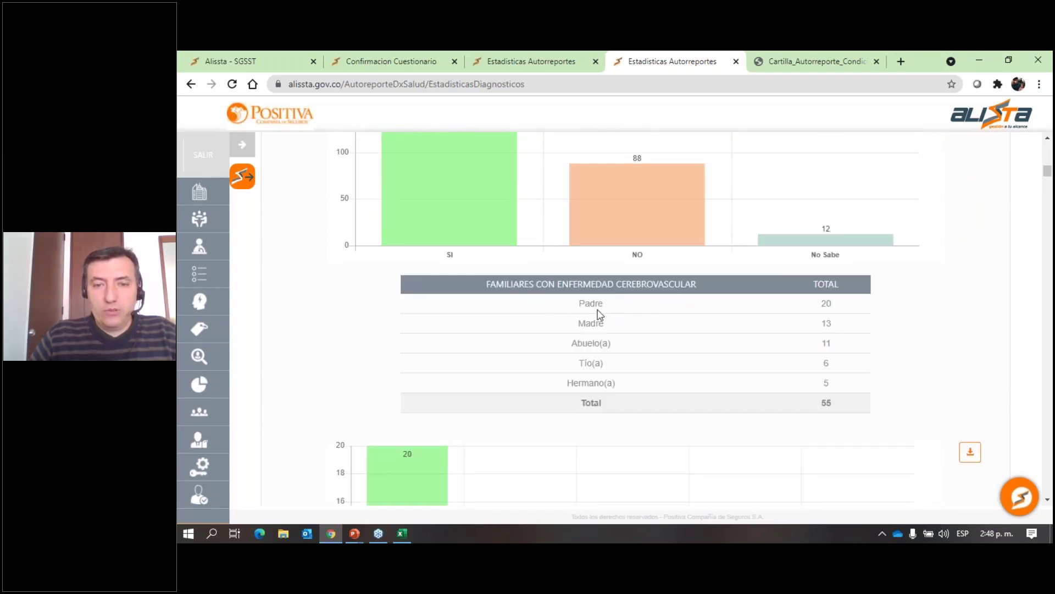
{"action": "scroll", "coordinate": [614, 366], "scroll_direction": "down", "scroll_amount": 9}
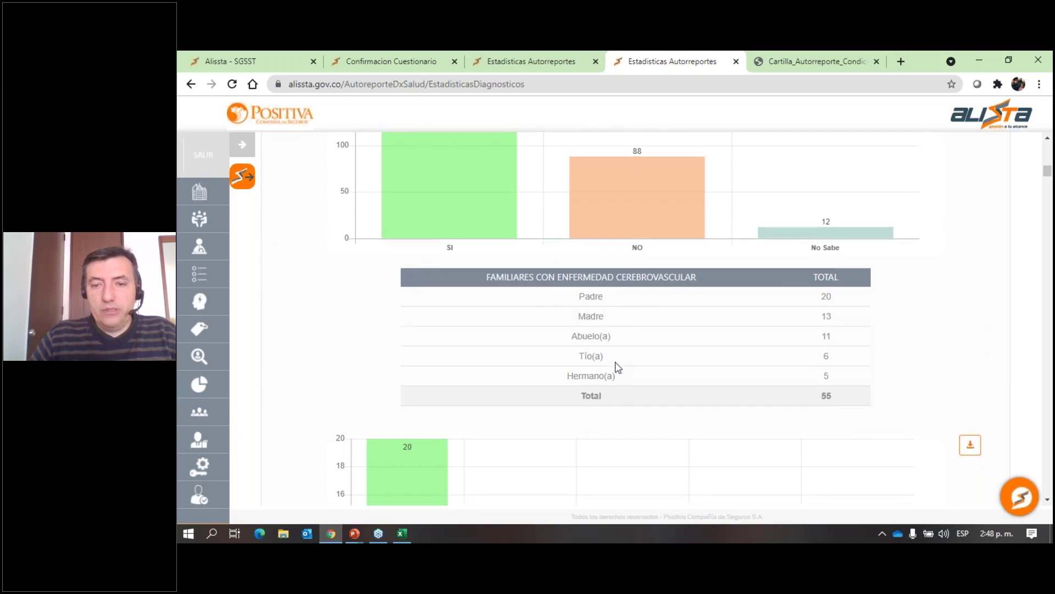
{"action": "scroll", "coordinate": [615, 360], "scroll_direction": "down", "scroll_amount": 6}
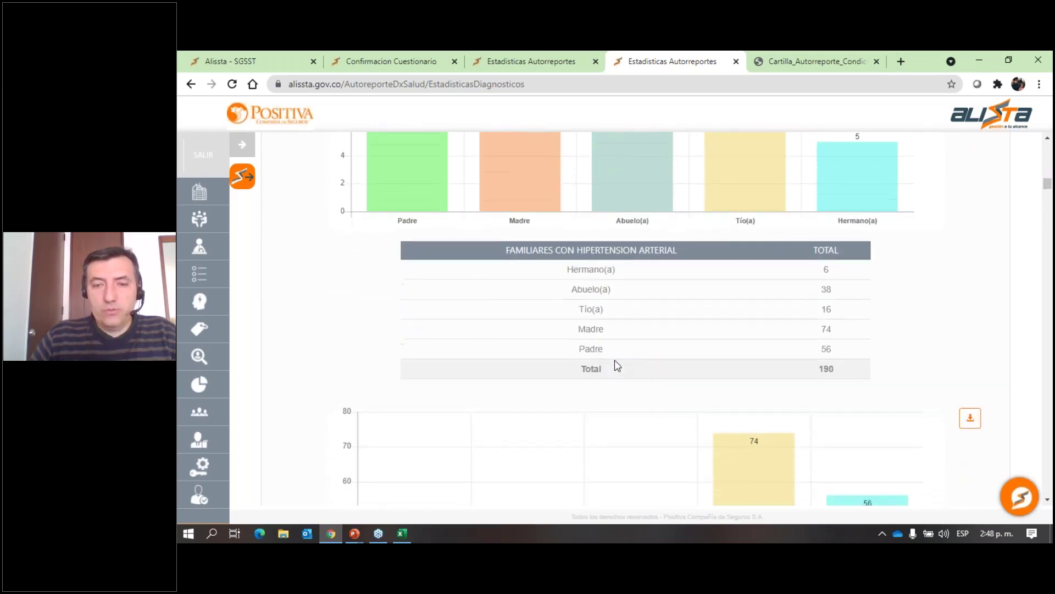
{"action": "scroll", "coordinate": [615, 360], "scroll_direction": "down", "scroll_amount": 7}
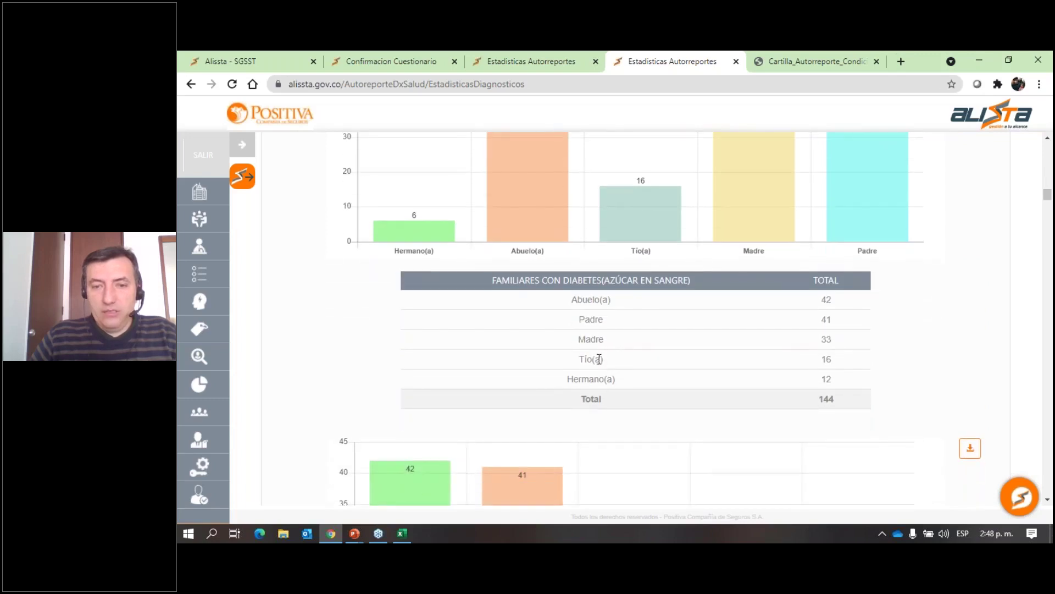
{"action": "scroll", "coordinate": [599, 358], "scroll_direction": "up", "scroll_amount": 20}
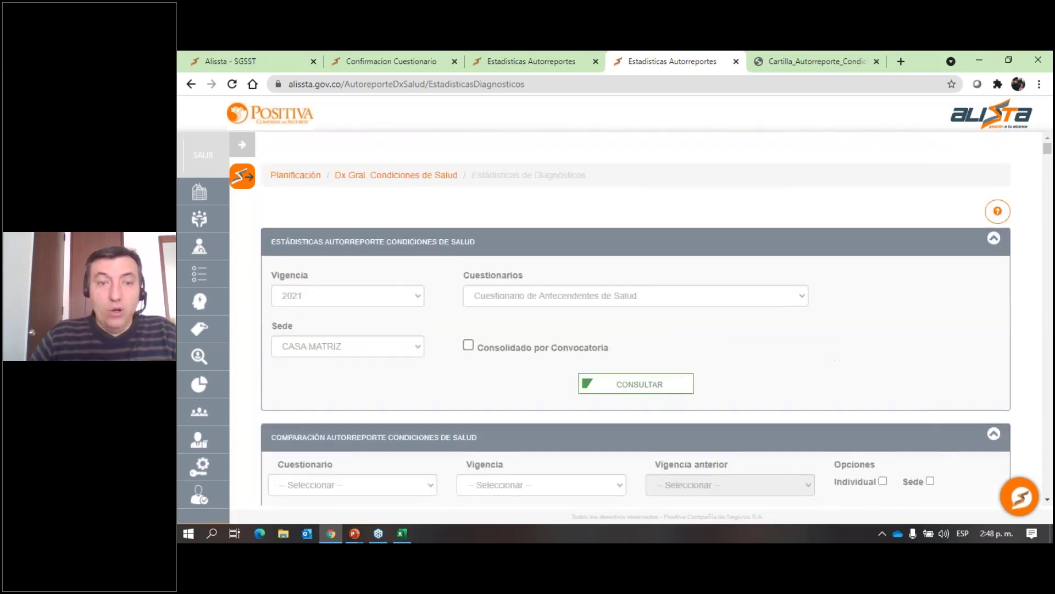
{"action": "scroll", "coordinate": [635, 320], "scroll_direction": "down", "scroll_amount": 4}
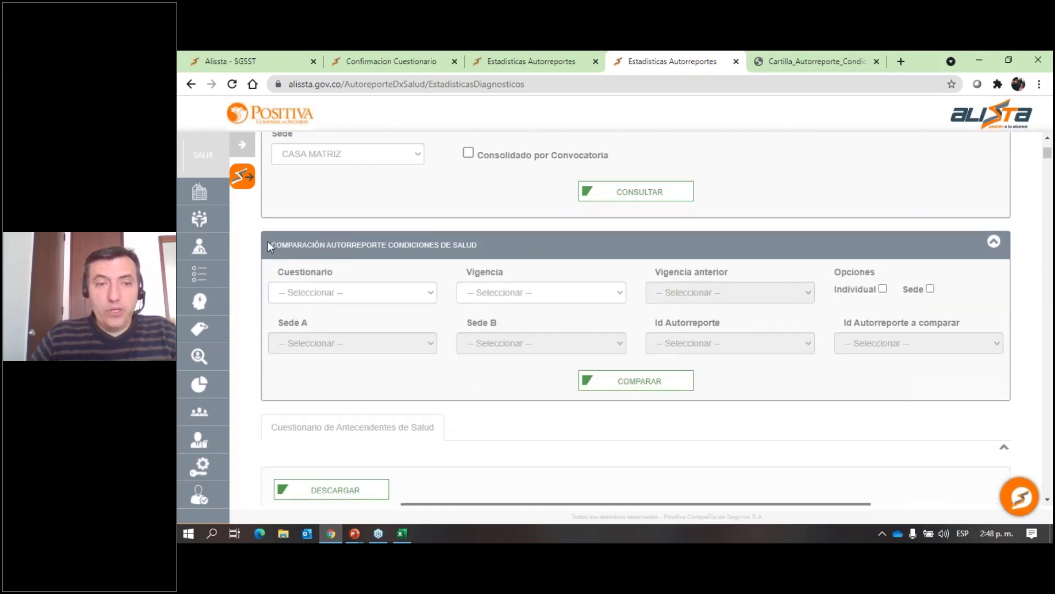
{"action": "left_click_drag", "start_coordinate": [269, 242], "coordinate": [464, 253]}
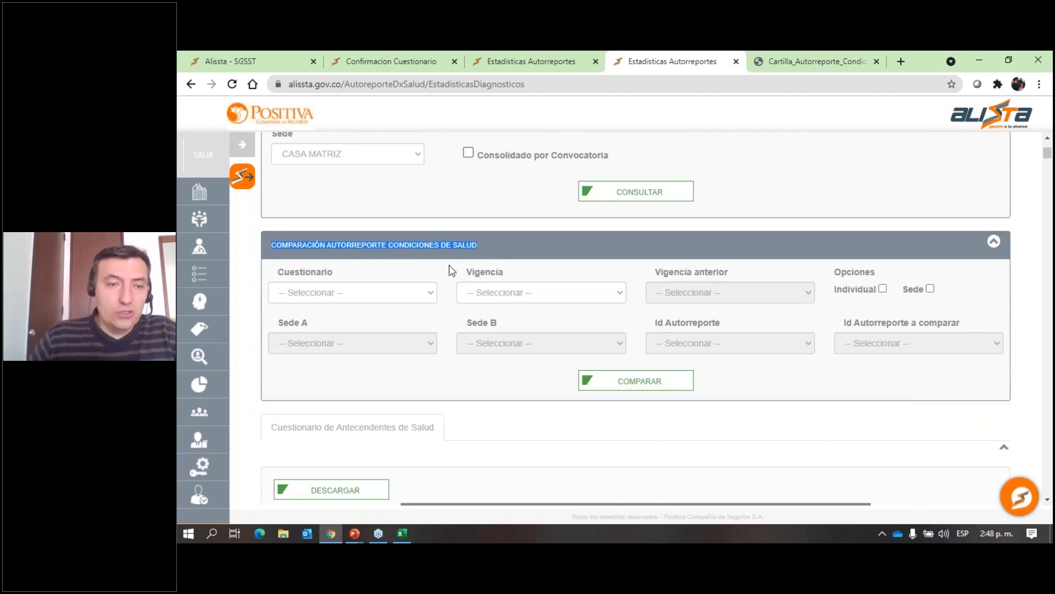
{"action": "left_click", "coordinate": [394, 293]}
{"action": "left_click", "coordinate": [525, 297]}
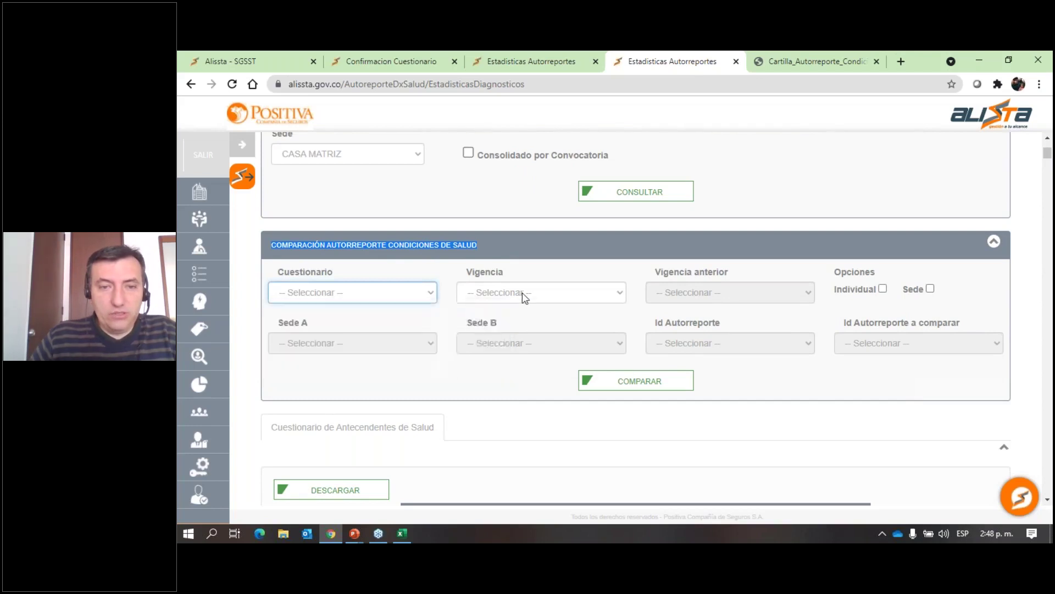
{"action": "left_click", "coordinate": [524, 297]}
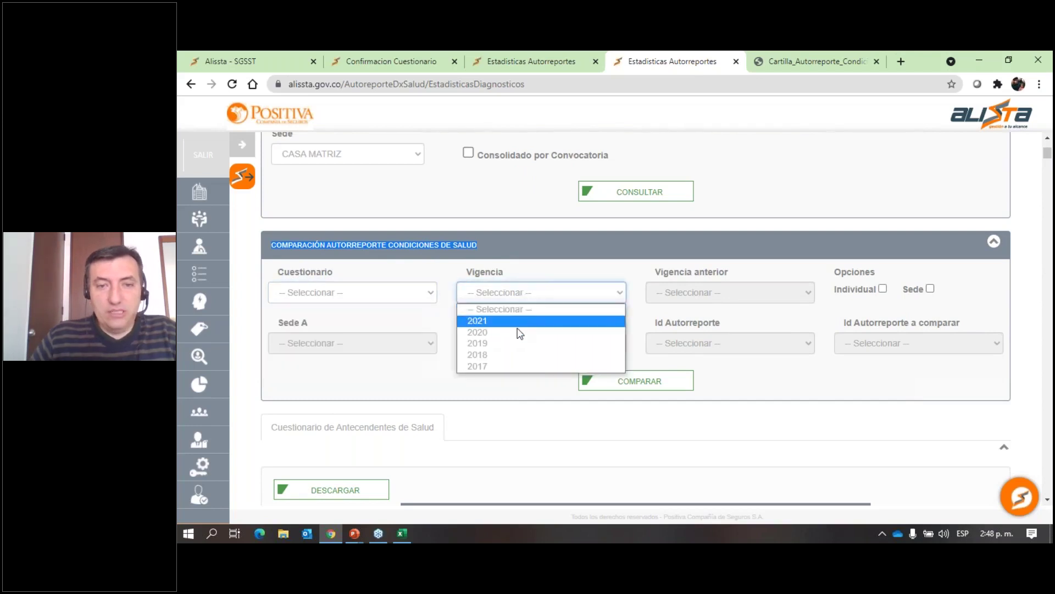
{"action": "left_click", "coordinate": [883, 289]}
{"action": "left_click", "coordinate": [882, 290]}
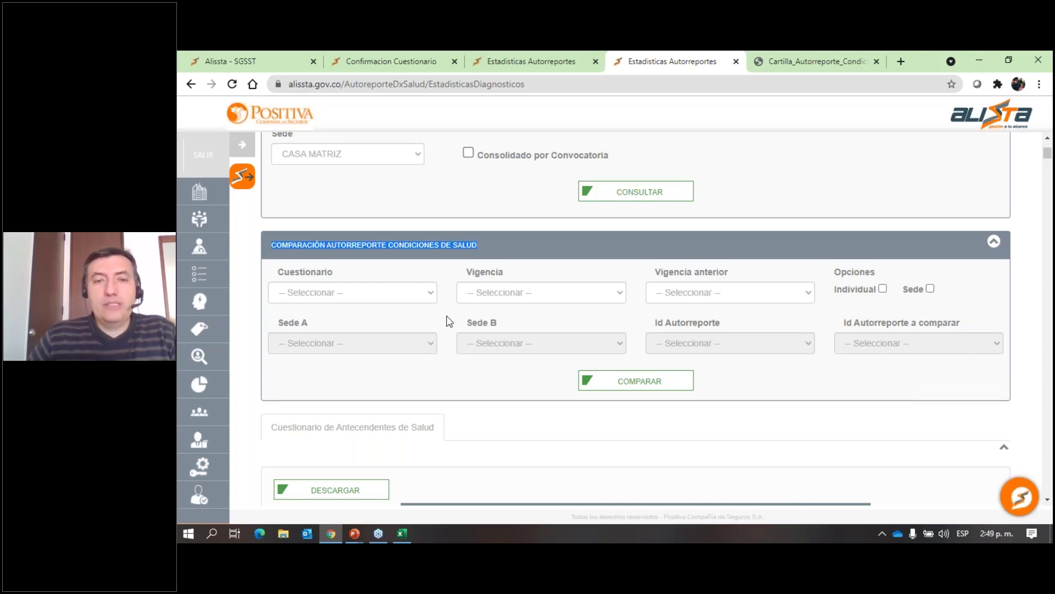
{"action": "scroll", "coordinate": [448, 321], "scroll_direction": "up", "scroll_amount": 3}
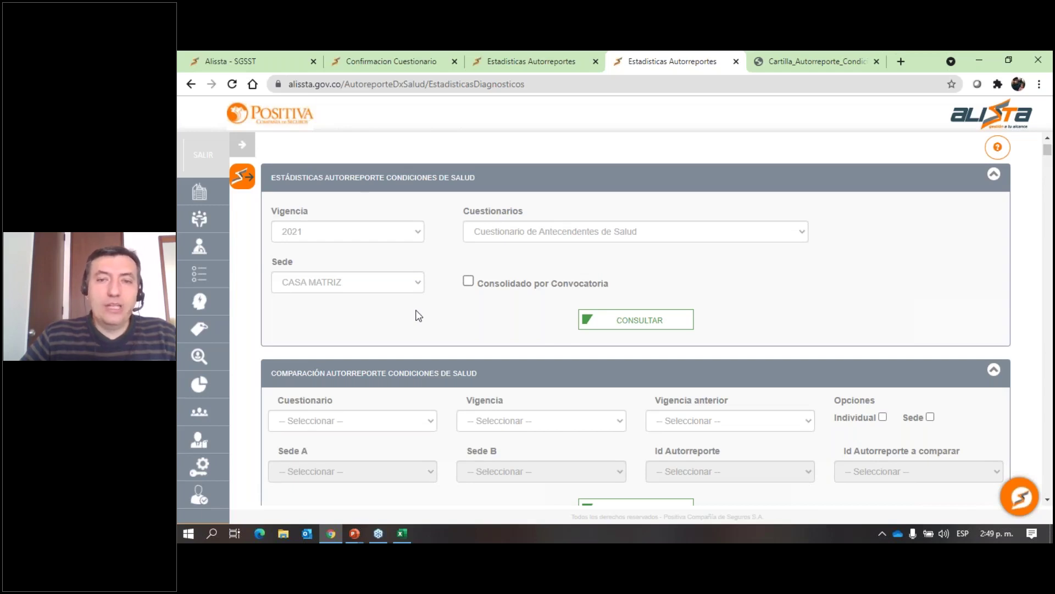
Download the SI/NO/No Sabe bar chart (283, 88, 12) as Gráfica_0.png and open it.
{"action": "scroll", "coordinate": [422, 315], "scroll_direction": "down", "scroll_amount": 2}
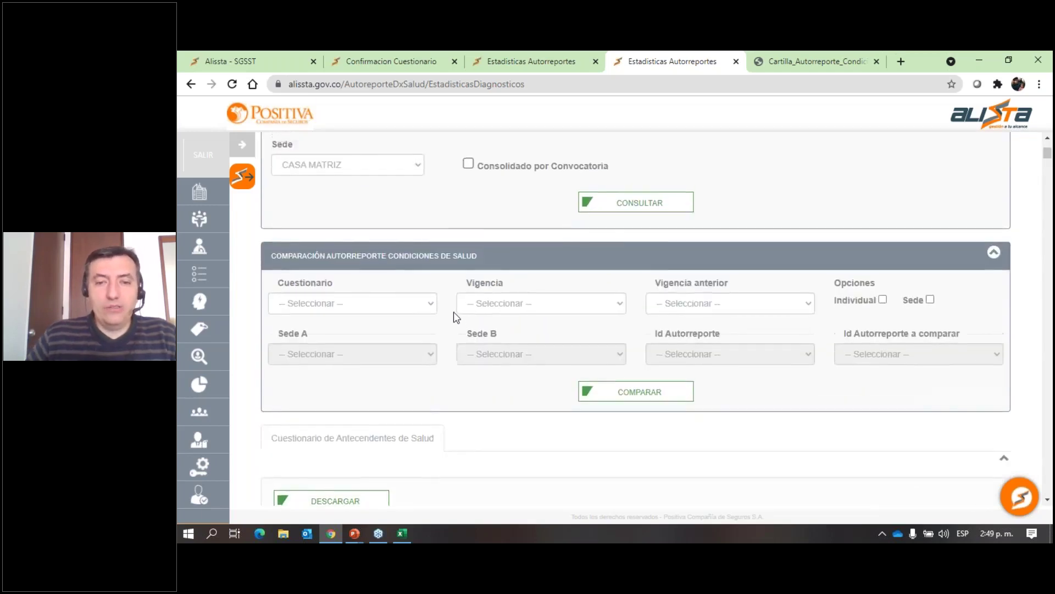
{"action": "scroll", "coordinate": [455, 317], "scroll_direction": "up", "scroll_amount": 1}
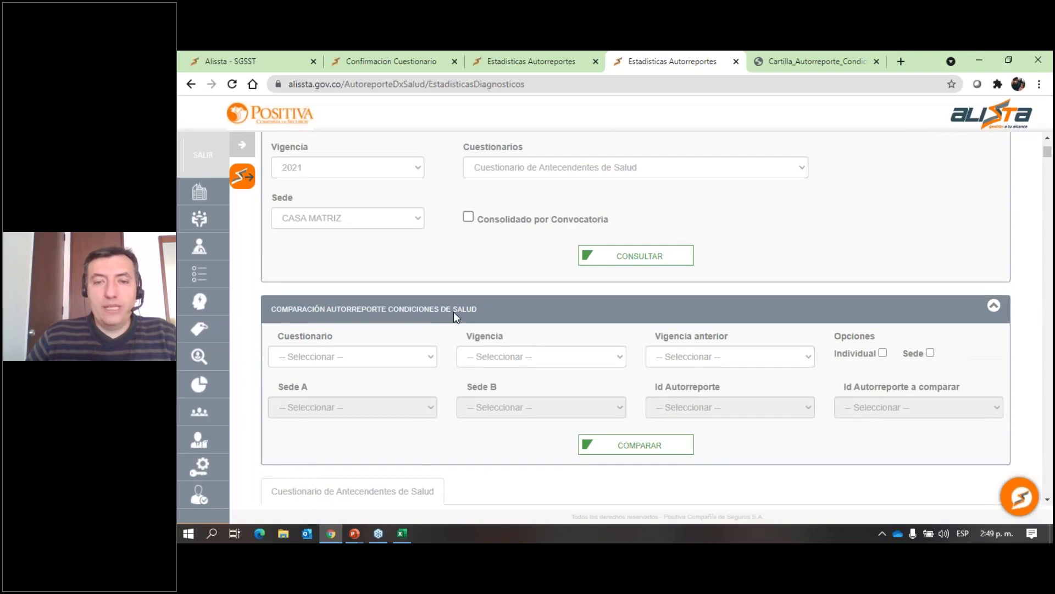
{"action": "scroll", "coordinate": [453, 312], "scroll_direction": "down", "scroll_amount": 6}
{"action": "scroll", "coordinate": [660, 319], "scroll_direction": "down", "scroll_amount": 3}
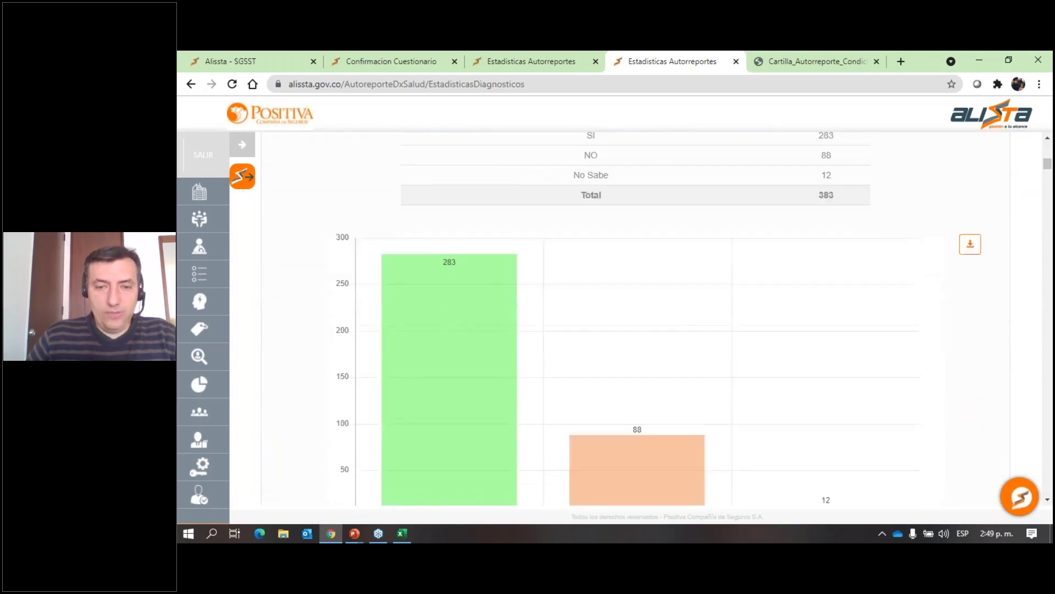
{"action": "scroll", "coordinate": [504, 317], "scroll_direction": "down", "scroll_amount": 1}
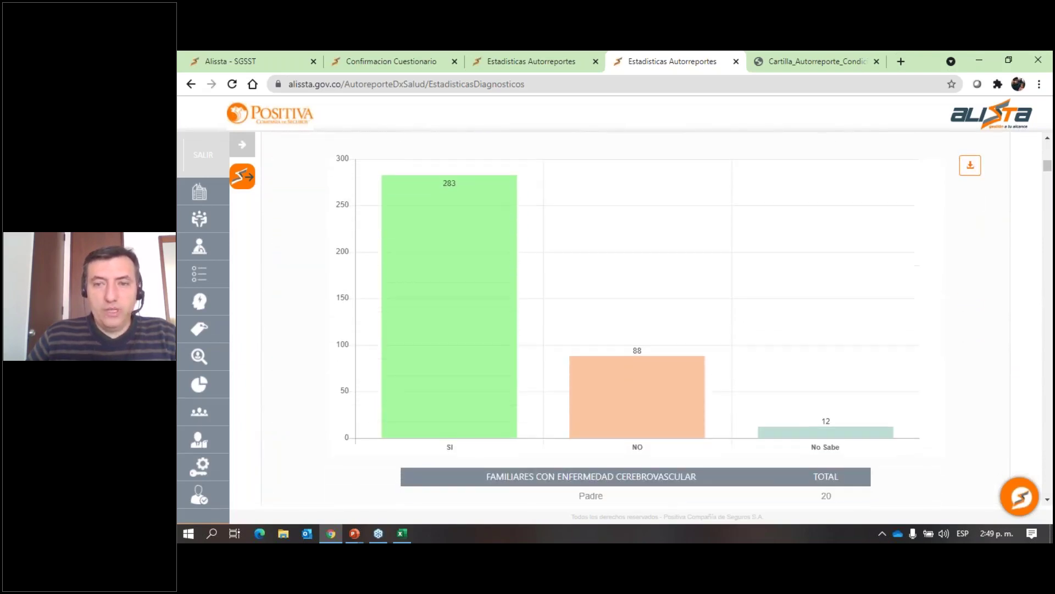
{"action": "left_click", "coordinate": [971, 167]}
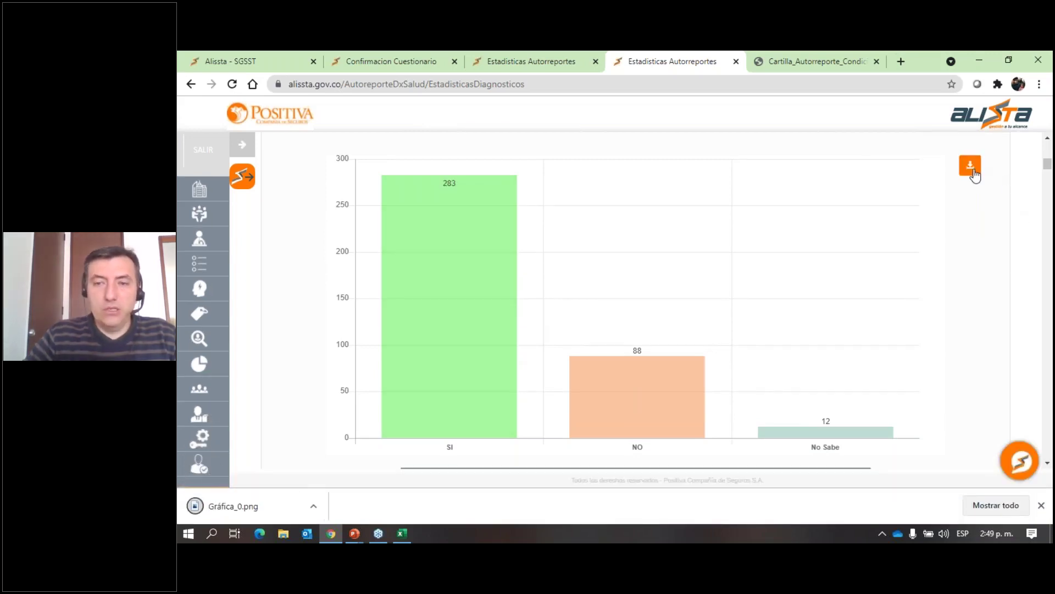
{"action": "left_click", "coordinate": [222, 509]}
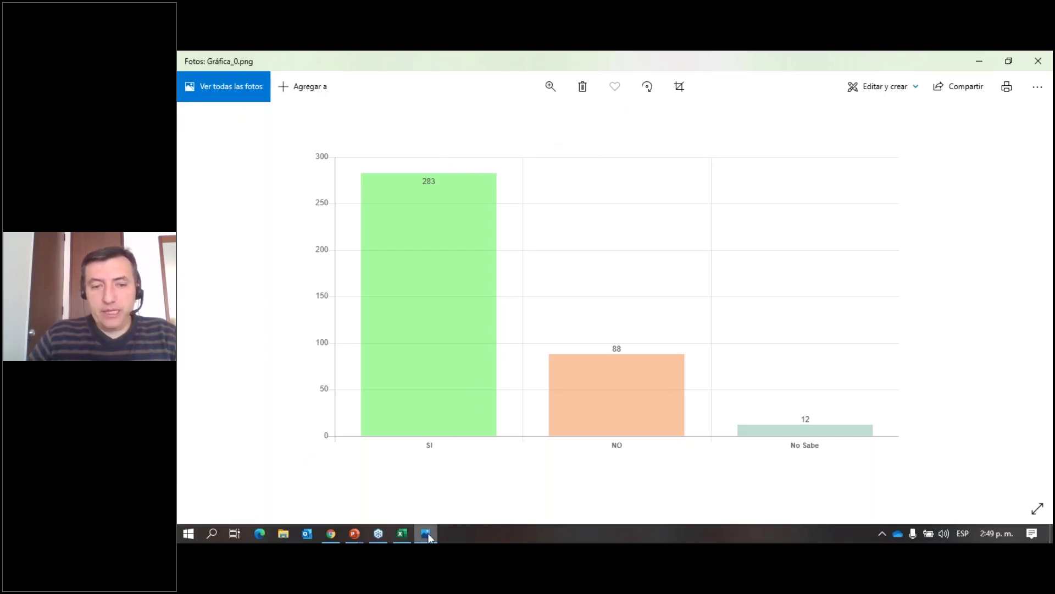
View Gráfica_0.png in Photos, showing 283 SI, 88 NO and 12 No Sabe.
{"action": "mouse_move", "coordinate": [427, 533]}
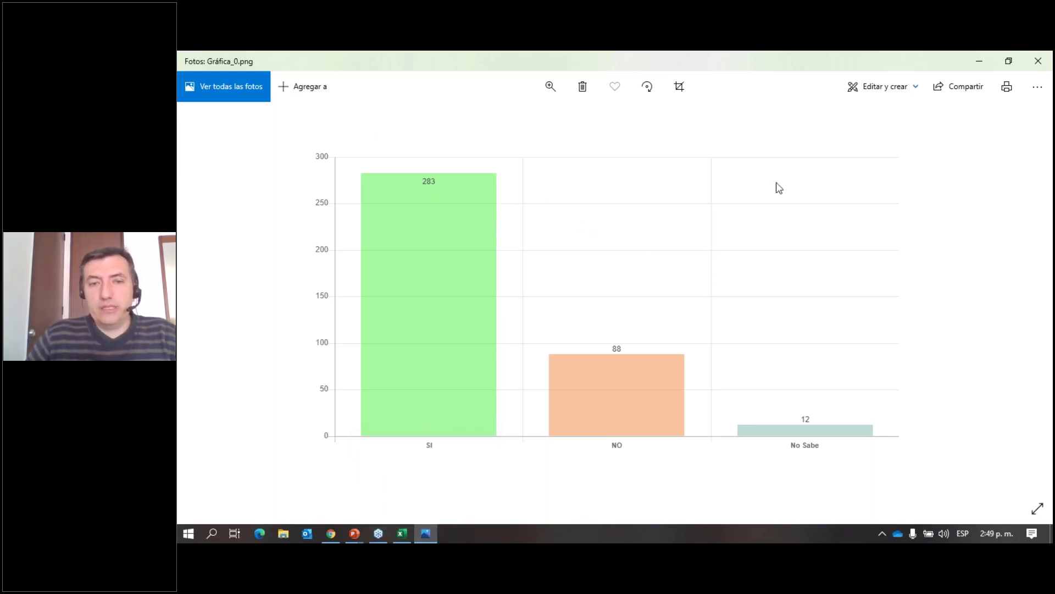
Close Photos and open Planificación > Dx. Gral. condiciones de salud > Gestión Autorreporte de Salud.
{"action": "left_click", "coordinate": [1031, 65]}
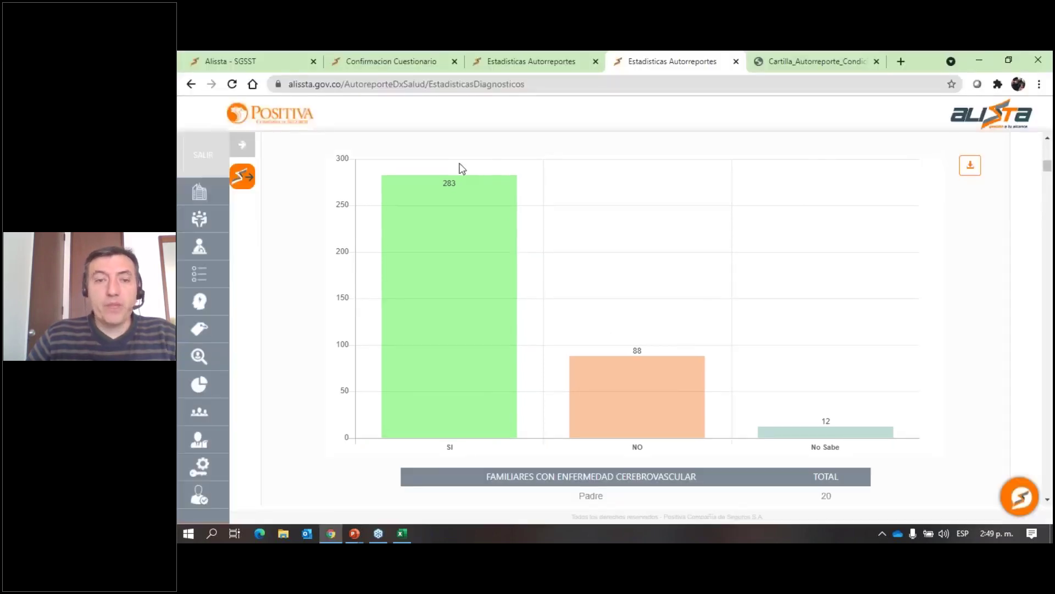
{"action": "left_click", "coordinate": [242, 145]}
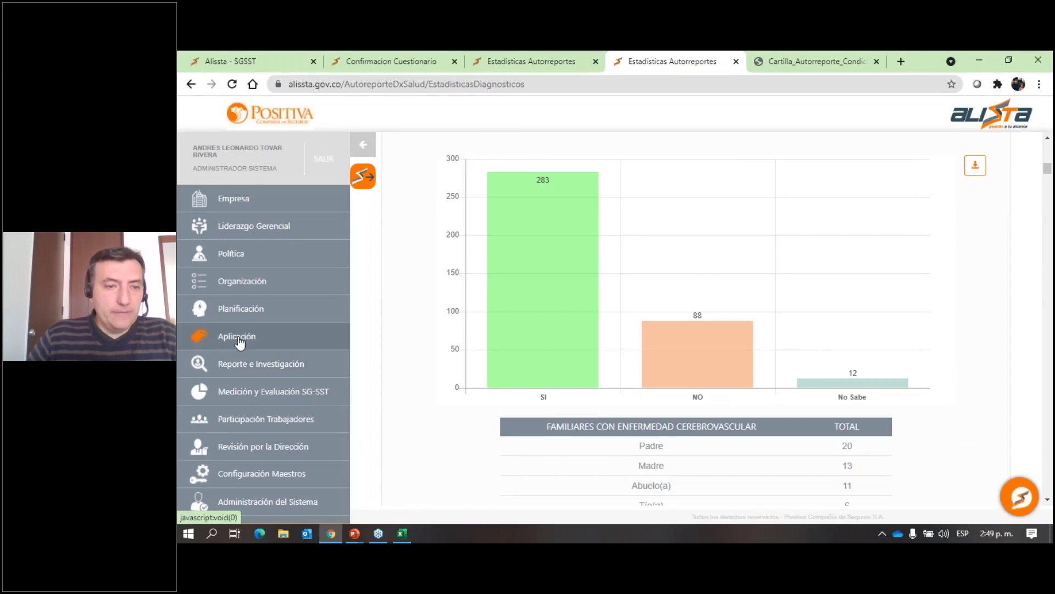
{"action": "mouse_move", "coordinate": [266, 285]}
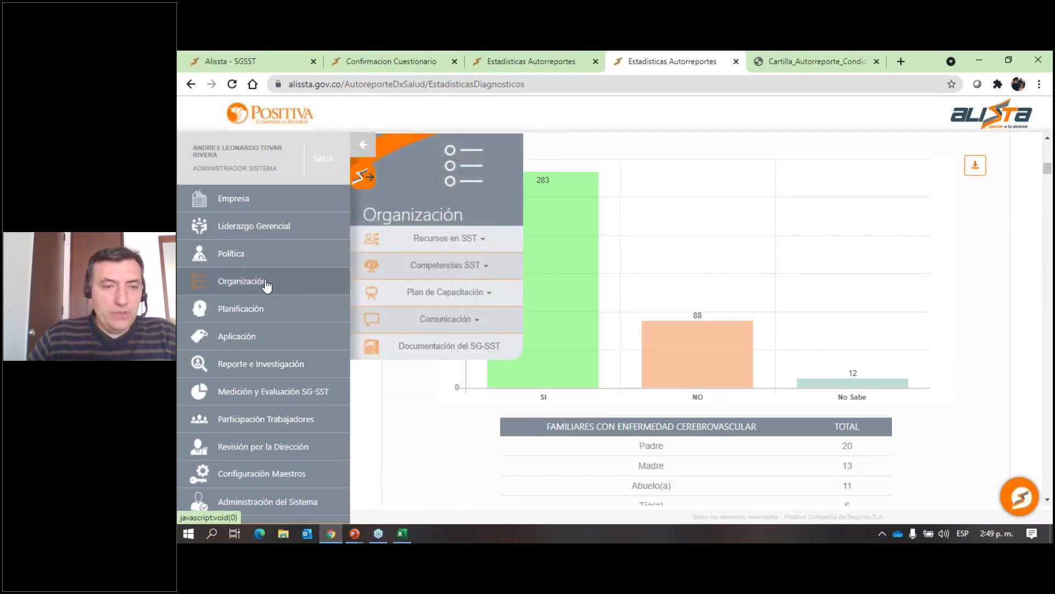
{"action": "mouse_move", "coordinate": [273, 316]}
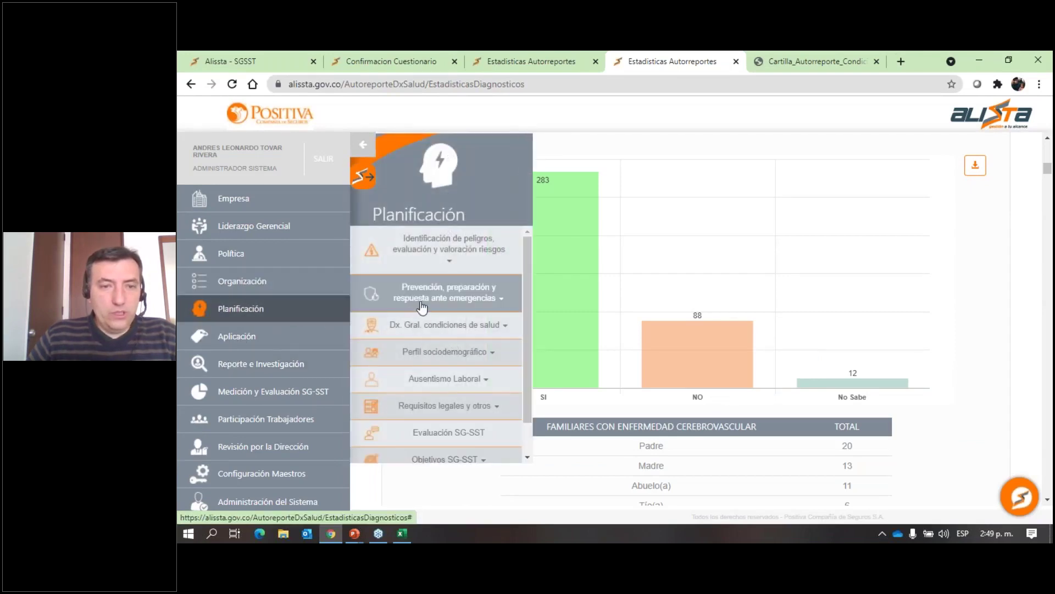
{"action": "left_click", "coordinate": [426, 325]}
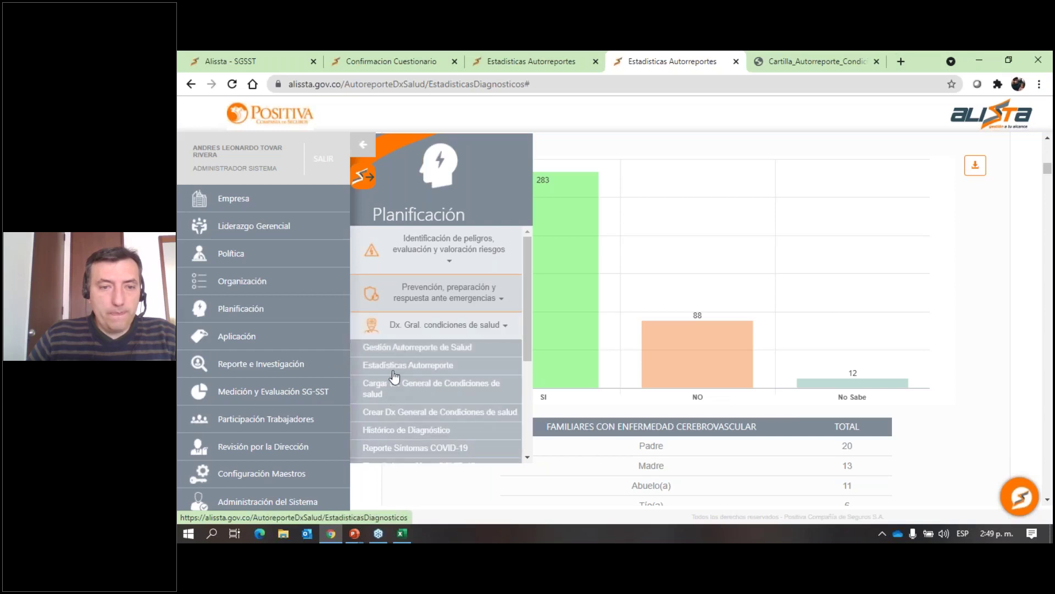
{"action": "left_click", "coordinate": [393, 347]}
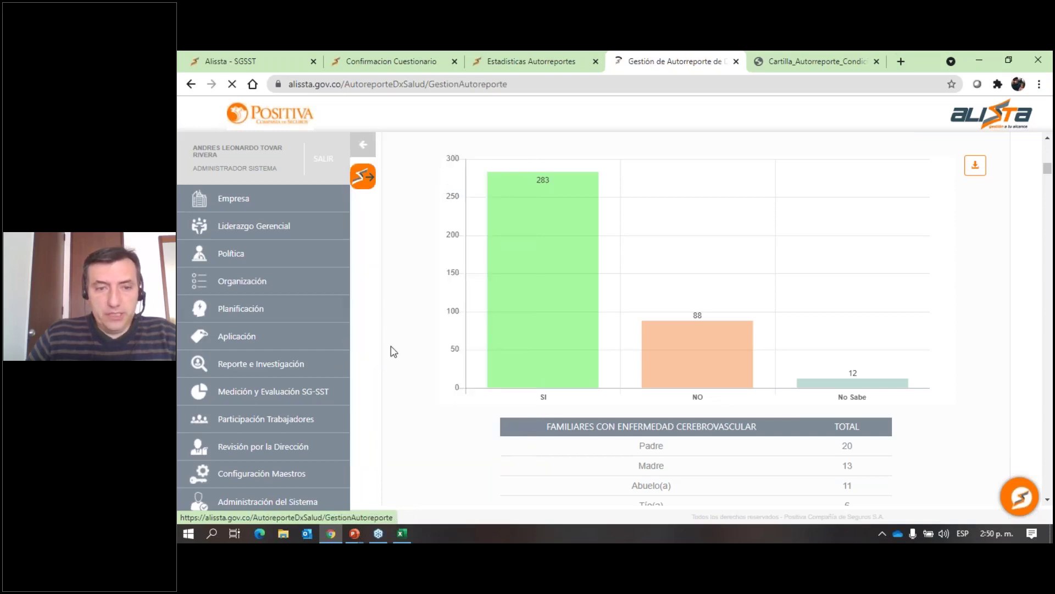
{"action": "scroll", "coordinate": [426, 360], "scroll_direction": "down", "scroll_amount": 10}
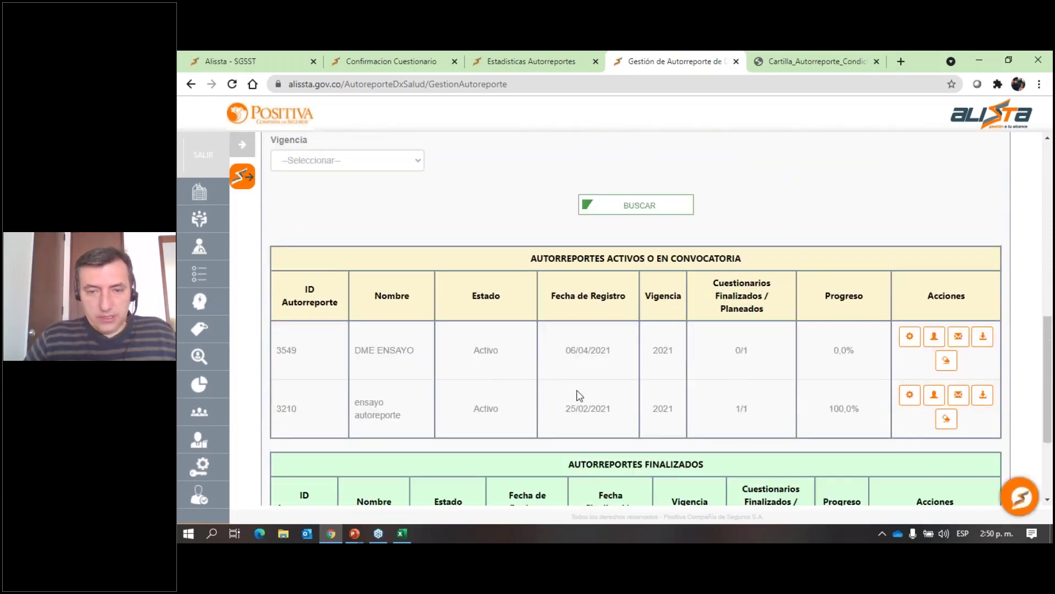
{"action": "scroll", "coordinate": [511, 373], "scroll_direction": "up", "scroll_amount": 5}
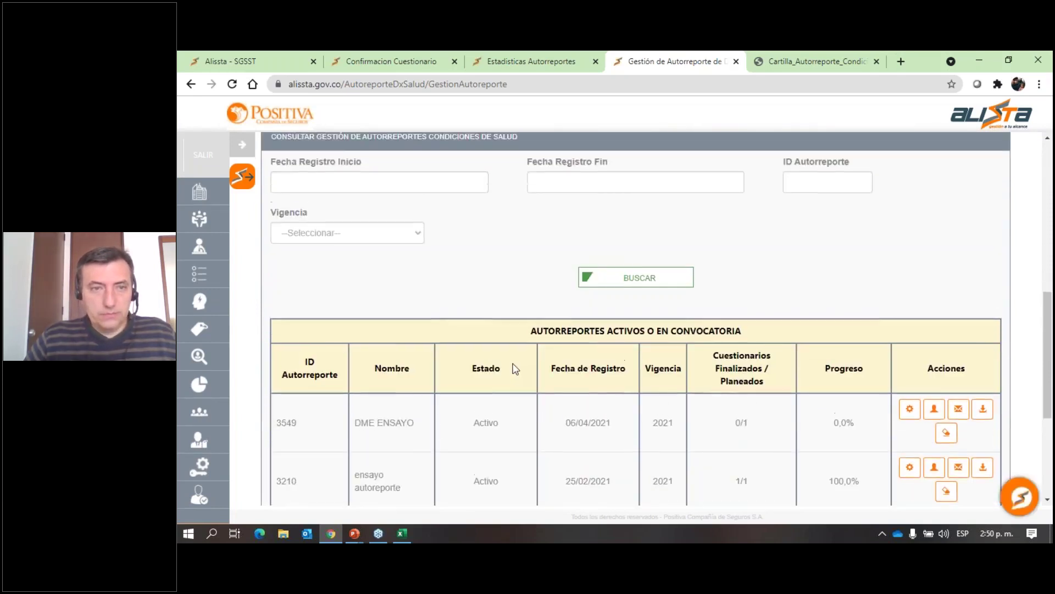
Switch between the browser tabs and open the self-report statistics page from Planificación.
{"action": "left_click", "coordinate": [521, 72]}
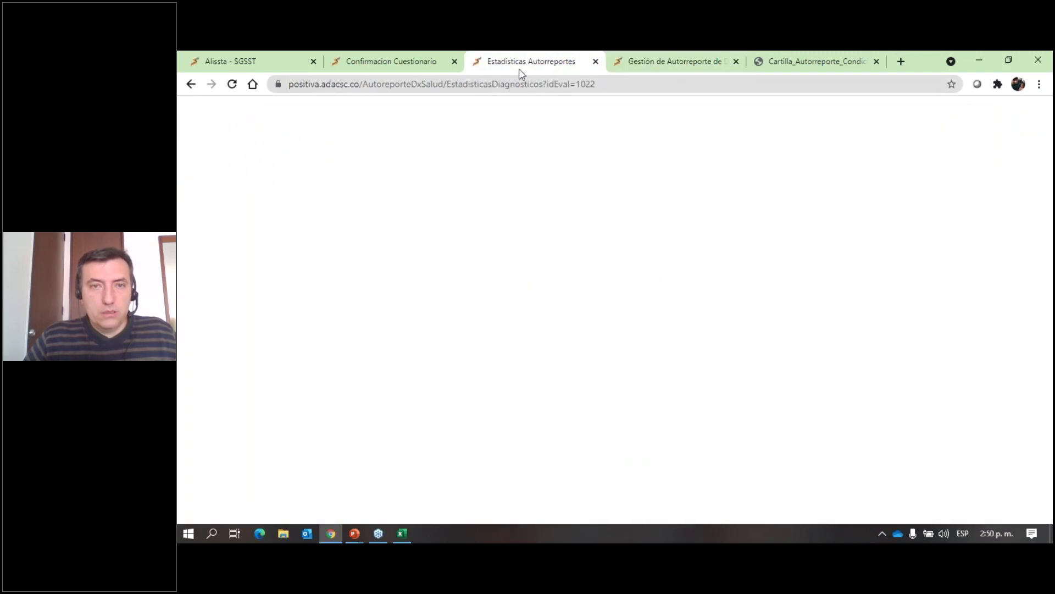
{"action": "left_click", "coordinate": [407, 68]}
{"action": "left_click", "coordinate": [516, 59]}
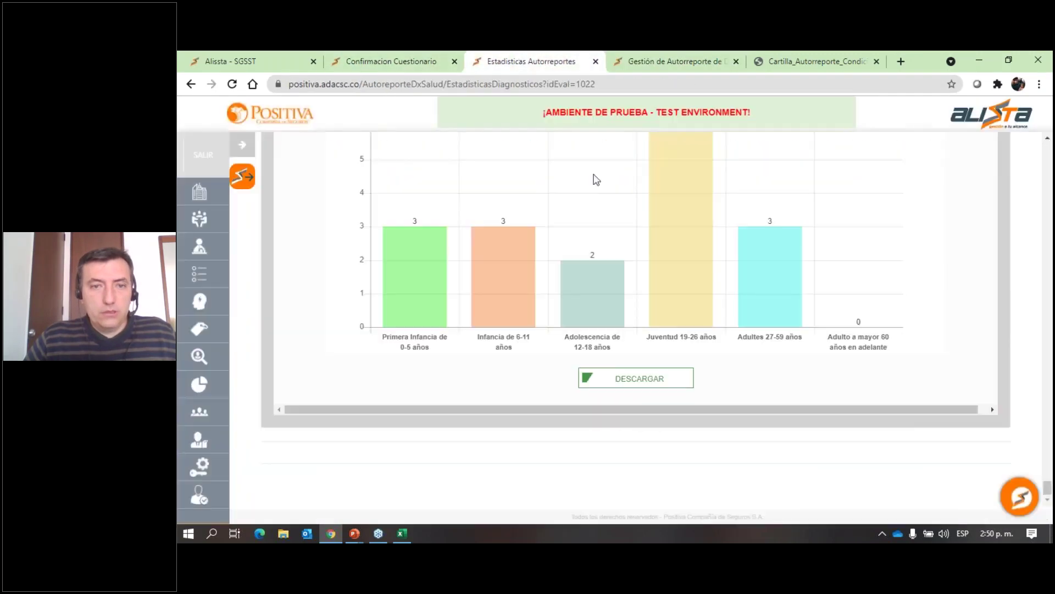
{"action": "left_click", "coordinate": [242, 145]}
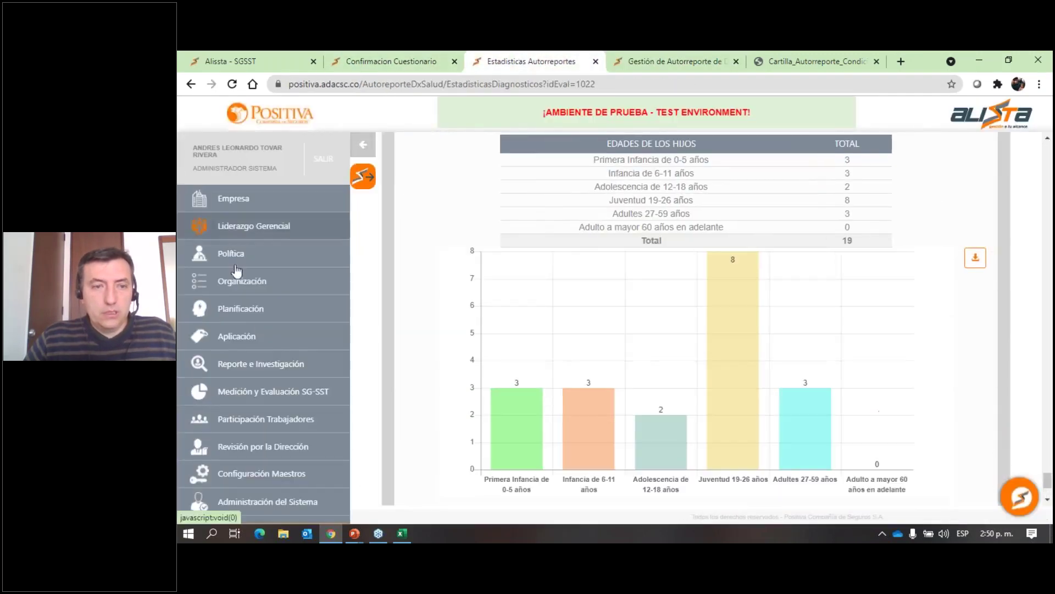
{"action": "left_click", "coordinate": [249, 342]}
{"action": "left_click", "coordinate": [286, 311]}
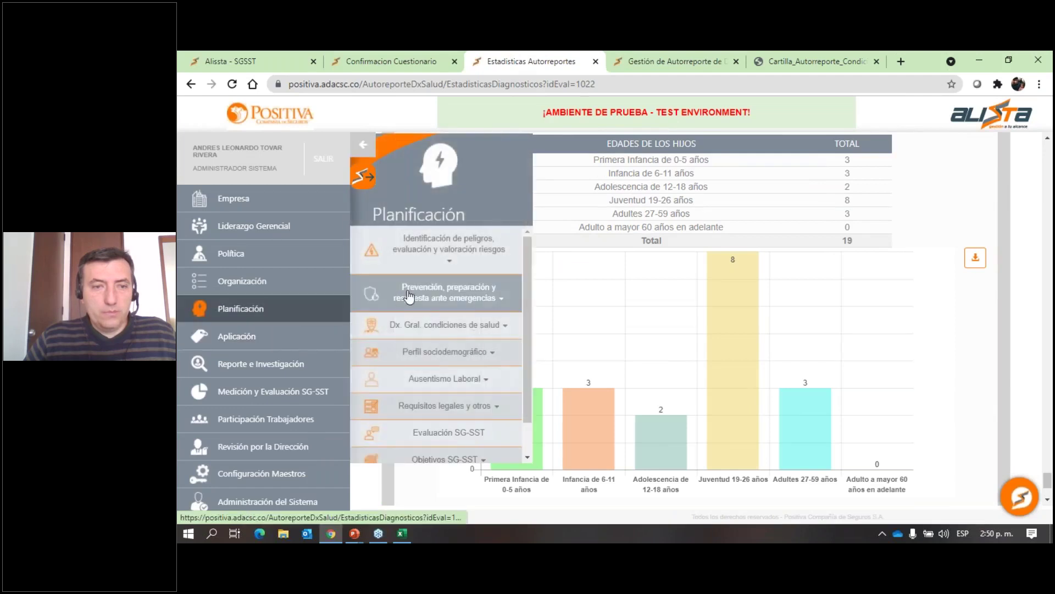
{"action": "left_click", "coordinate": [441, 327]}
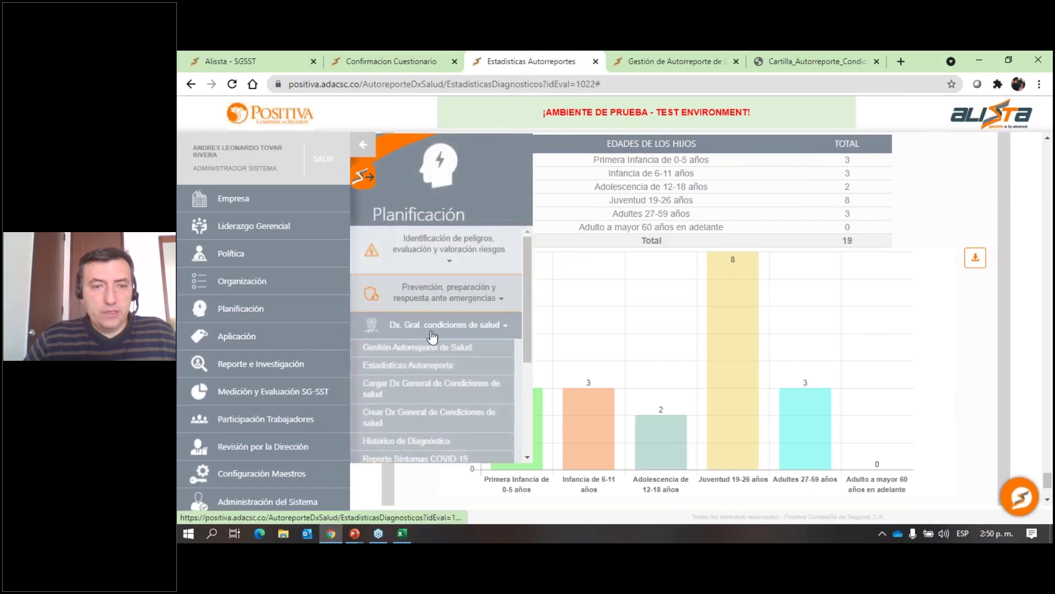
{"action": "left_click", "coordinate": [413, 365]}
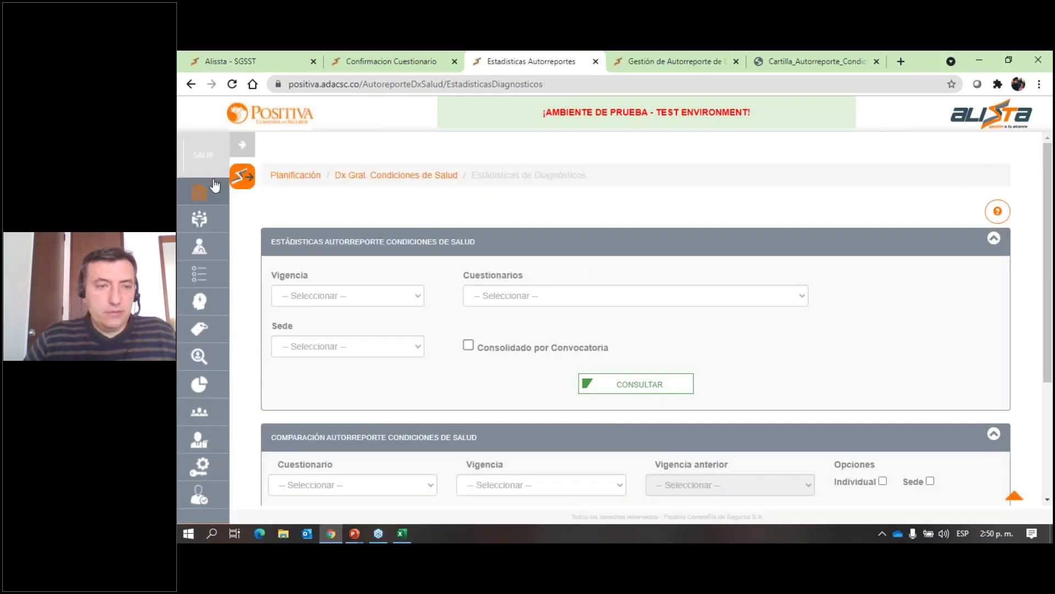
Return to Gestión Autorreporte de Salud through the Planificación menu.
{"action": "left_click", "coordinate": [253, 336]}
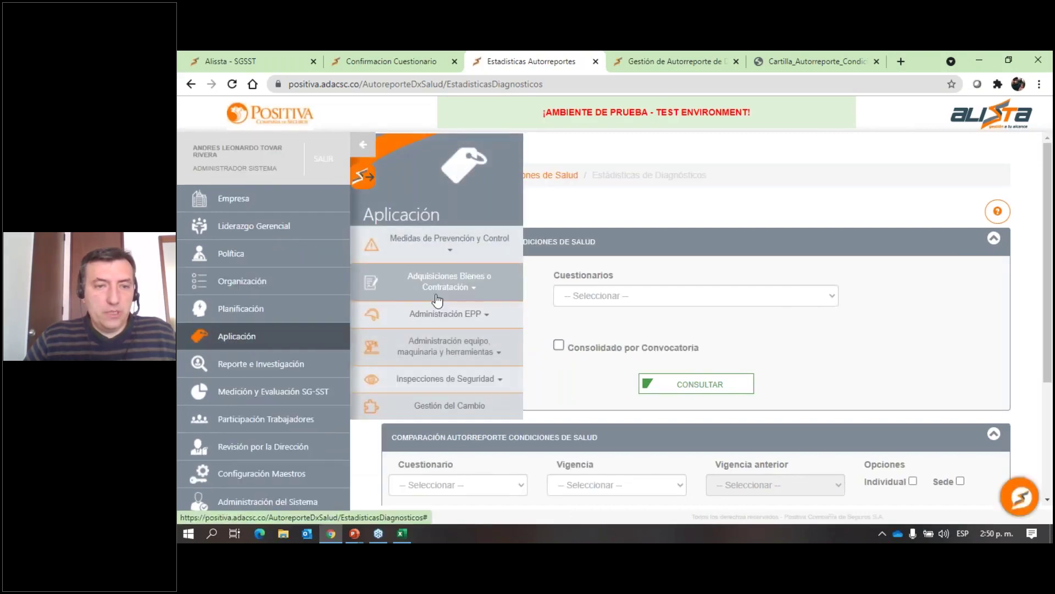
{"action": "left_click", "coordinate": [294, 314]}
{"action": "left_click", "coordinate": [440, 325]}
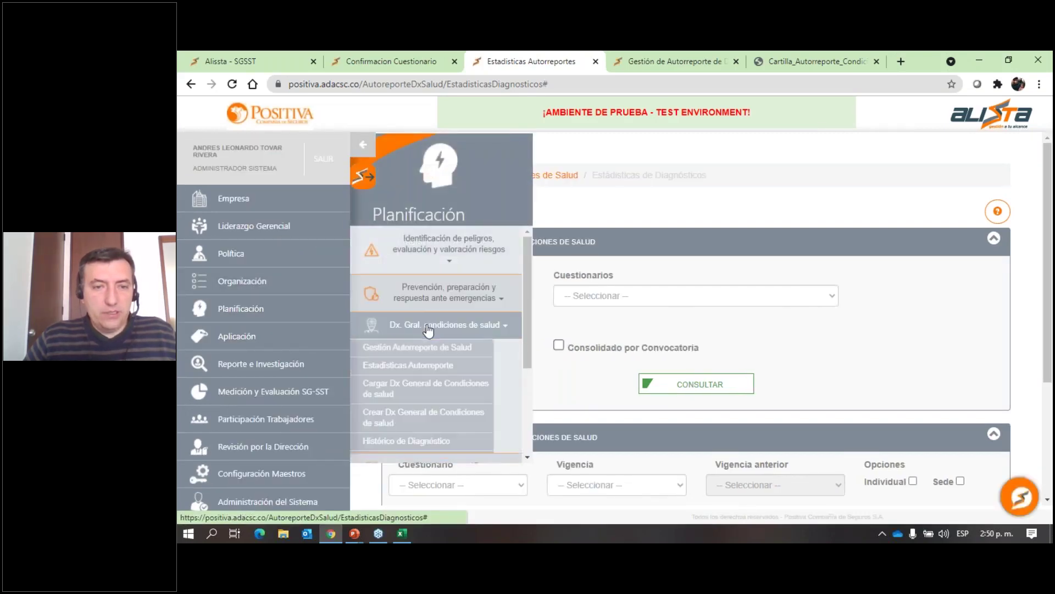
{"action": "left_click", "coordinate": [405, 348]}
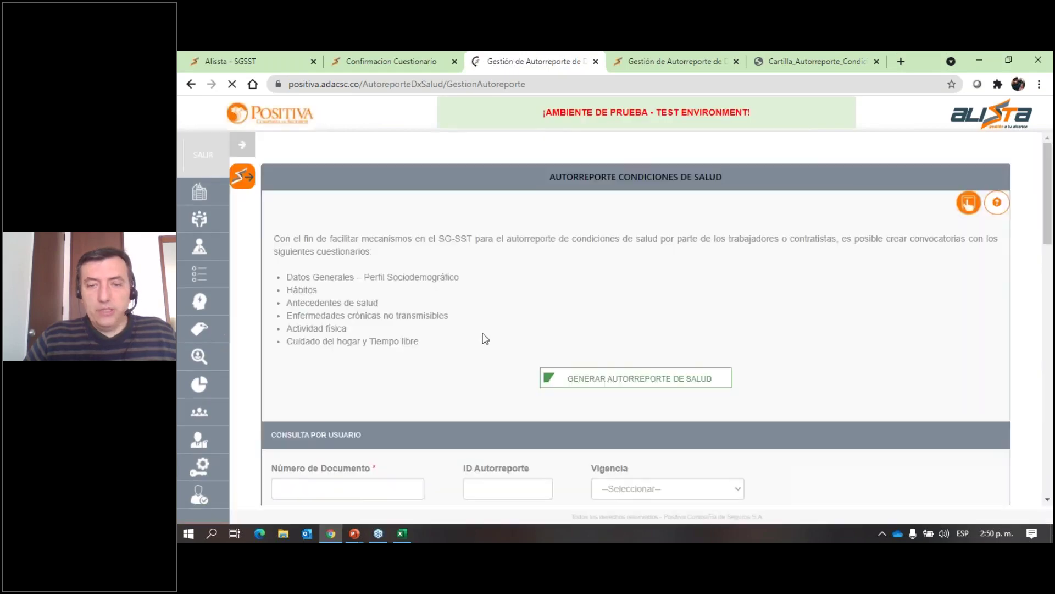
Copy self-report 1159's public link from its configuration, confirm it, and start a blank tab.
{"action": "scroll", "coordinate": [499, 312], "scroll_direction": "down", "scroll_amount": 10}
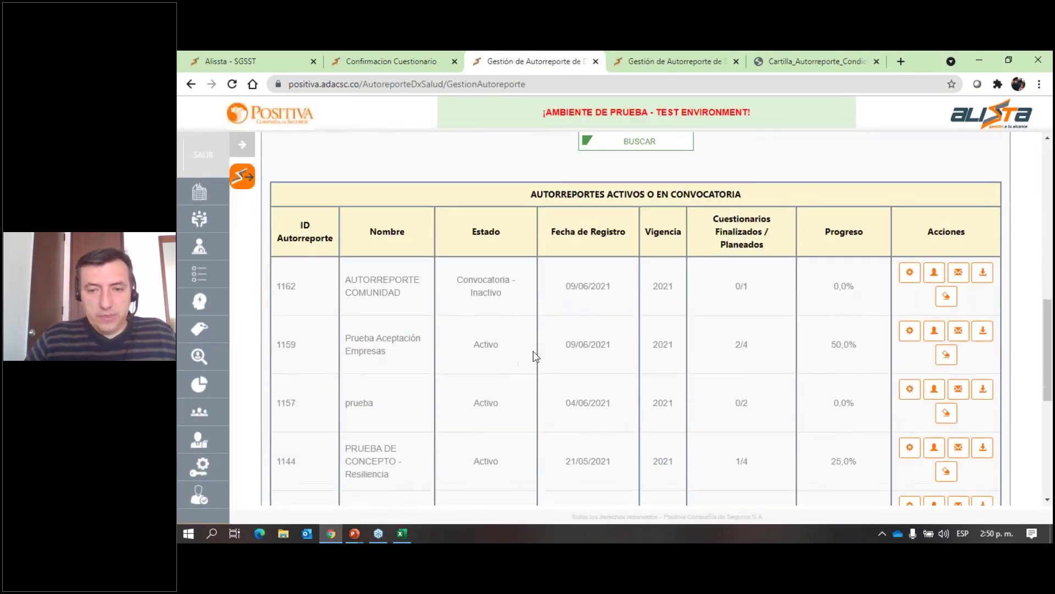
{"action": "left_click_drag", "start_coordinate": [406, 356], "coordinate": [343, 336]}
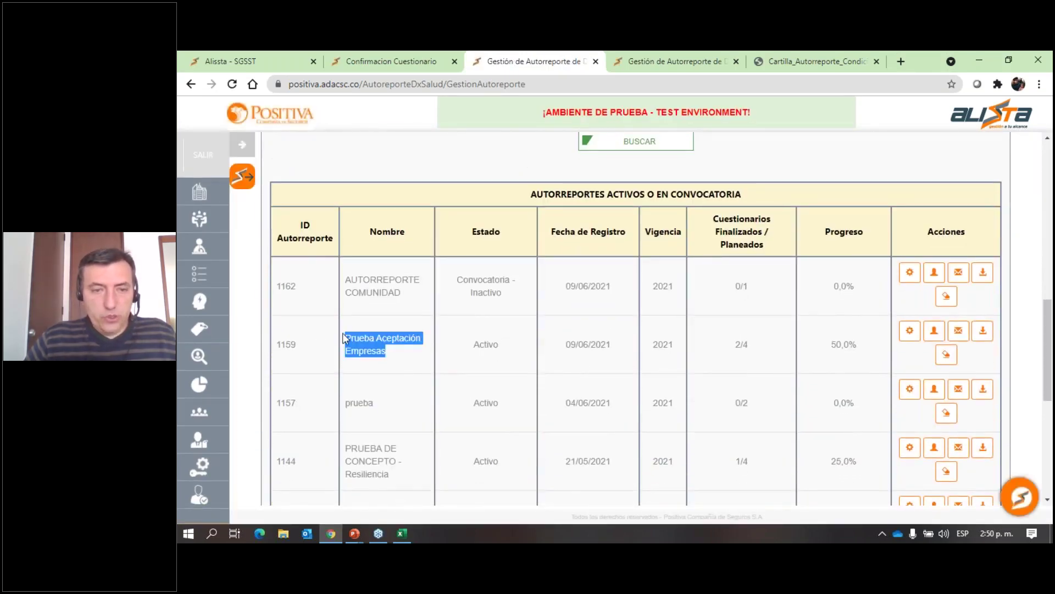
{"action": "left_click", "coordinate": [909, 331]}
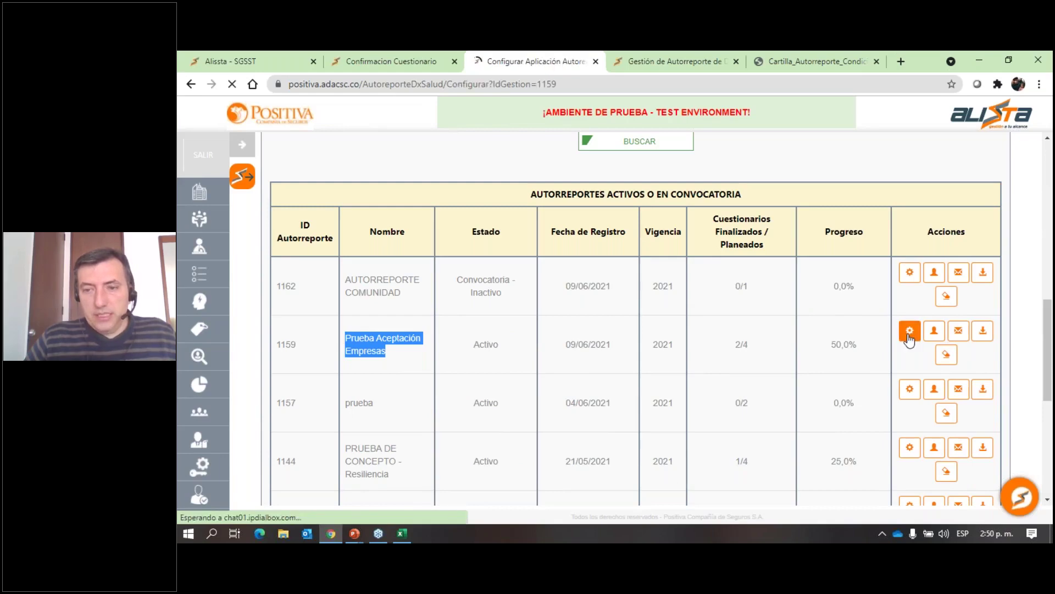
{"action": "scroll", "coordinate": [735, 372], "scroll_direction": "down", "scroll_amount": 5}
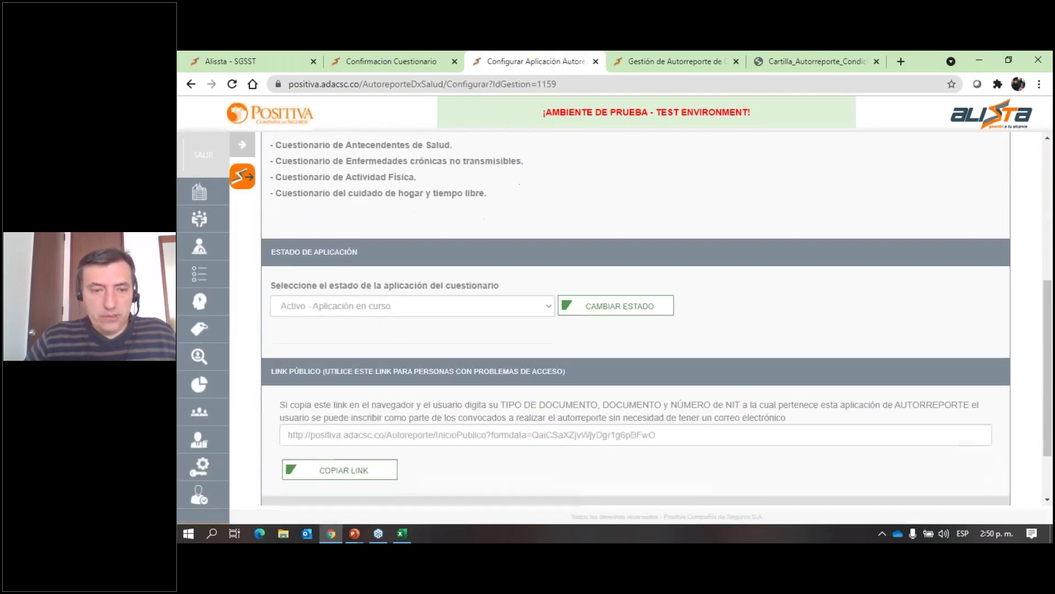
{"action": "scroll", "coordinate": [636, 329], "scroll_direction": "down", "scroll_amount": 2}
{"action": "left_click", "coordinate": [364, 393]}
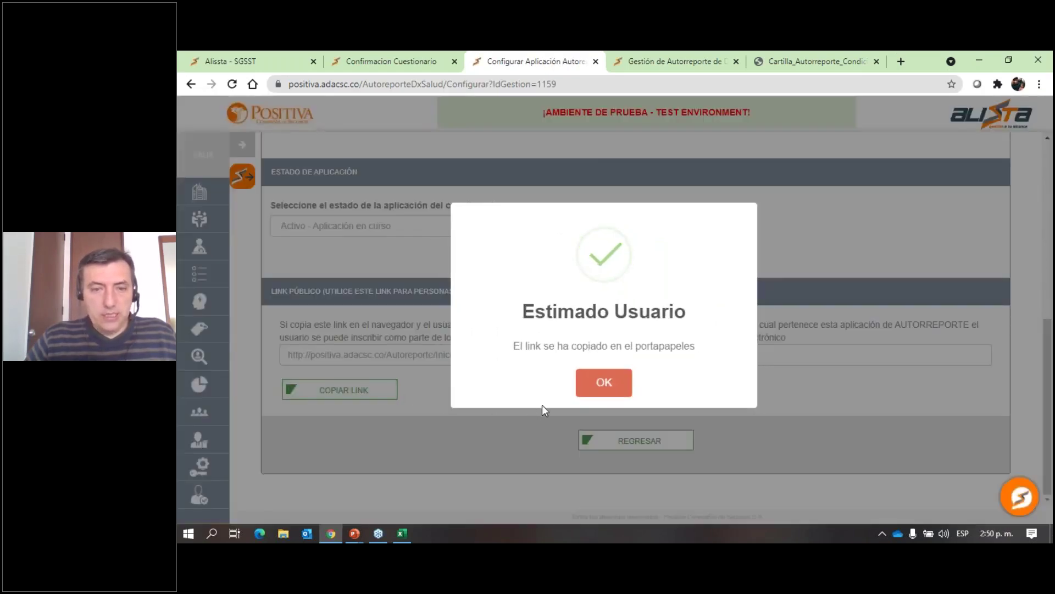
{"action": "left_click", "coordinate": [605, 382]}
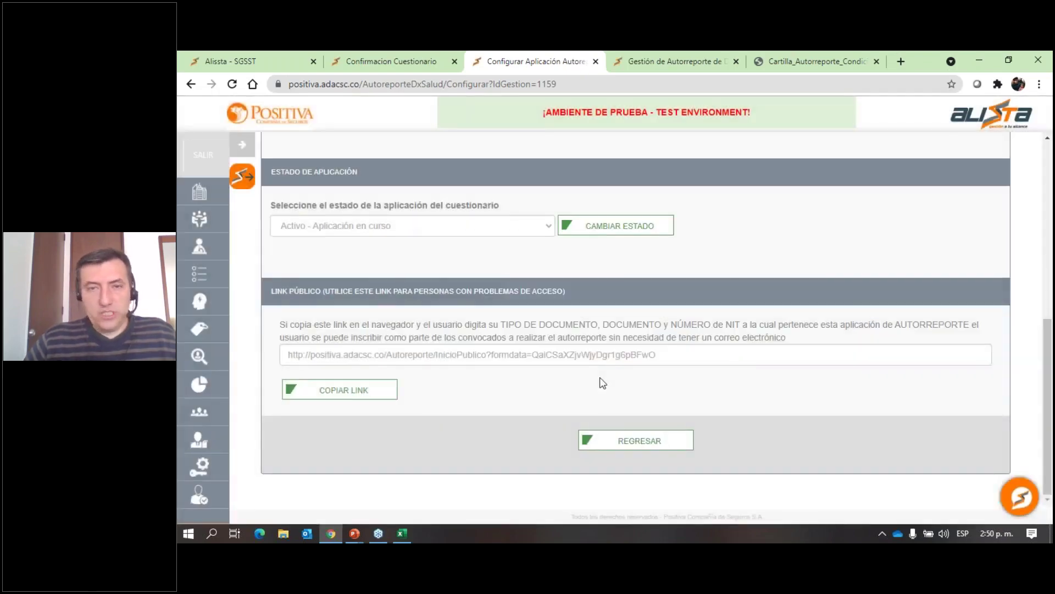
{"action": "left_click", "coordinate": [901, 61]}
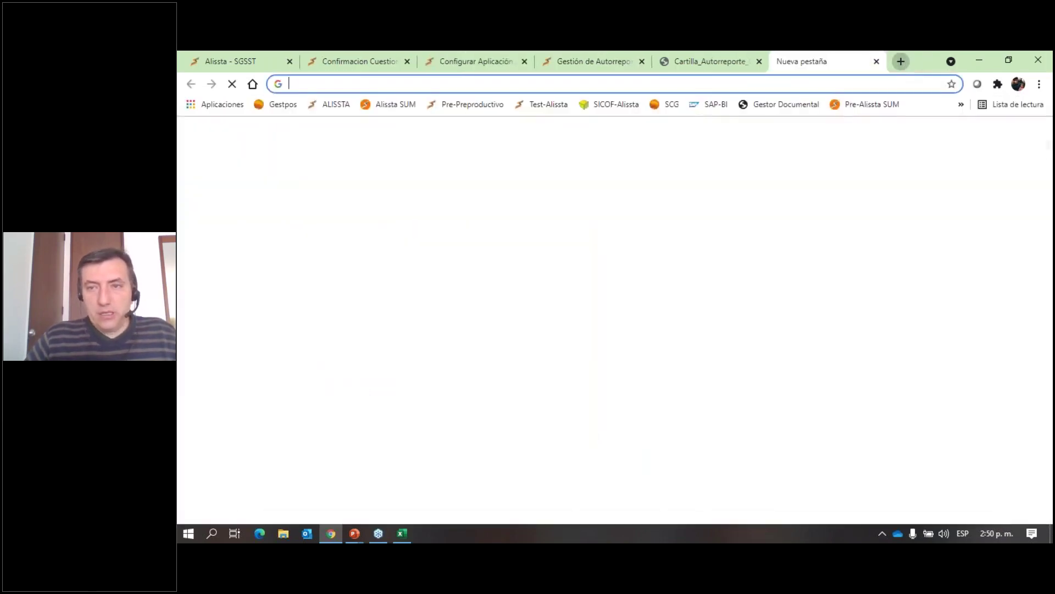
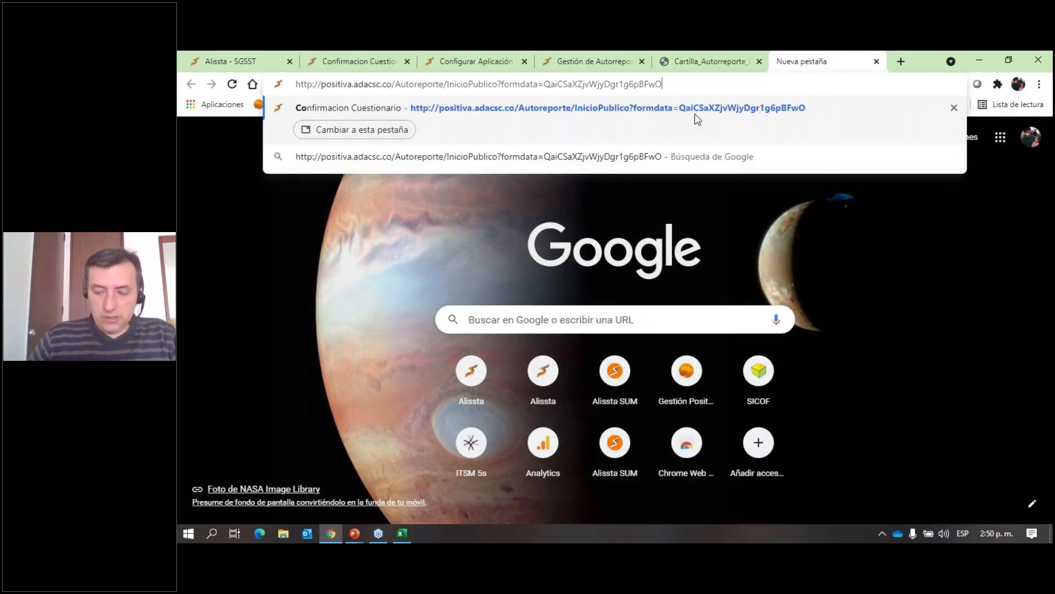
Load the pasted public self-report link and resize, then re-maximise, the browser window.
{"action": "left_click", "coordinate": [695, 113]}
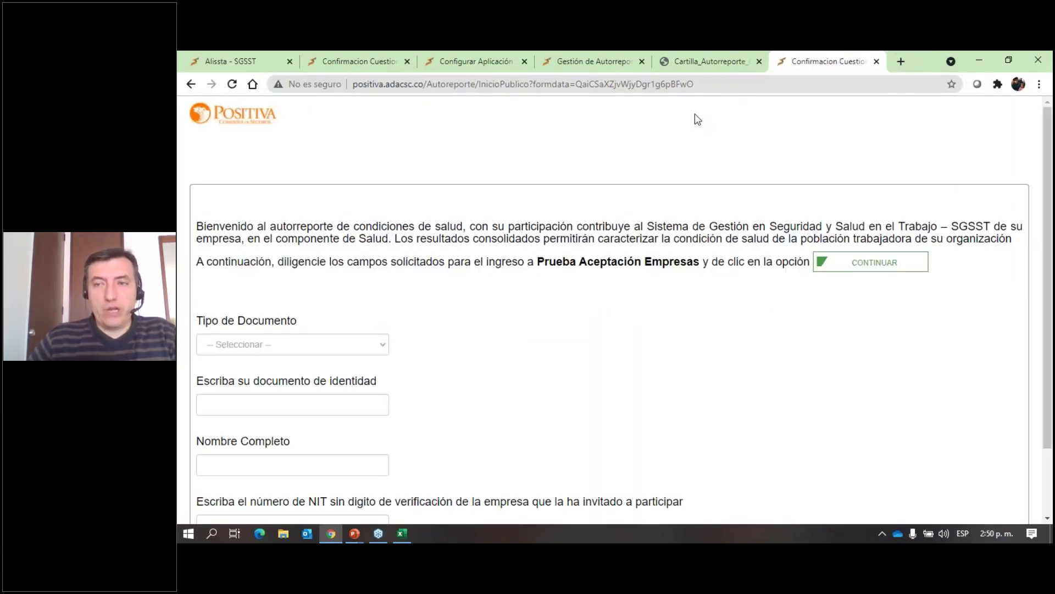
{"action": "left_click", "coordinate": [1008, 60]}
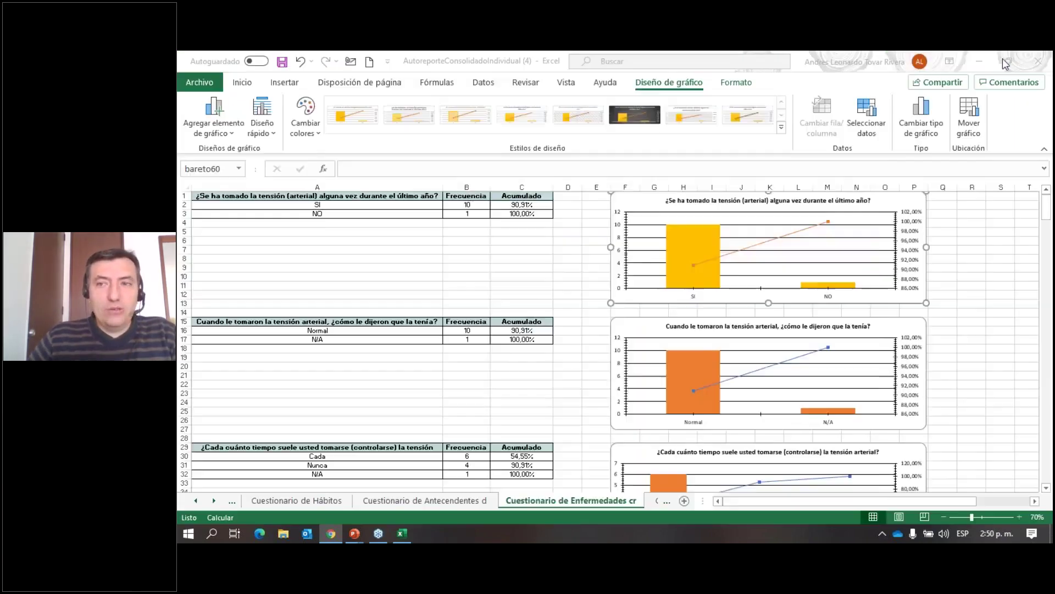
{"action": "left_click_drag", "start_coordinate": [768, 123], "coordinate": [671, 72]}
{"action": "scroll", "coordinate": [785, 164], "scroll_direction": "down", "scroll_amount": 3}
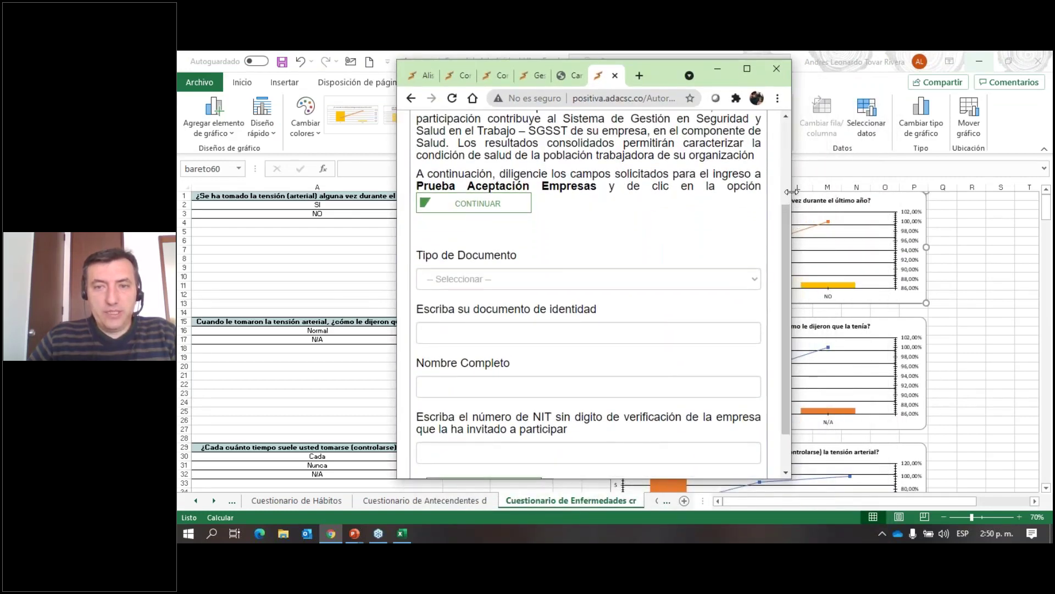
{"action": "left_click_drag", "start_coordinate": [792, 191], "coordinate": [883, 187]}
{"action": "left_click", "coordinate": [841, 68]}
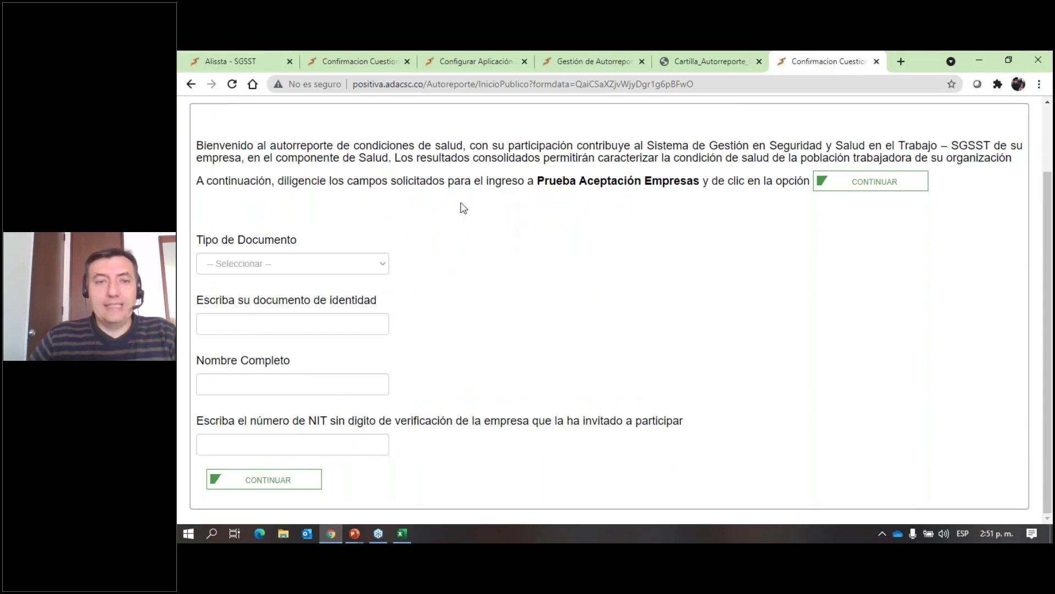
Choose CÉDULA DE CIUDADANIA, enter the identity number and company NIT, and submit the form.
{"action": "left_click", "coordinate": [293, 264]}
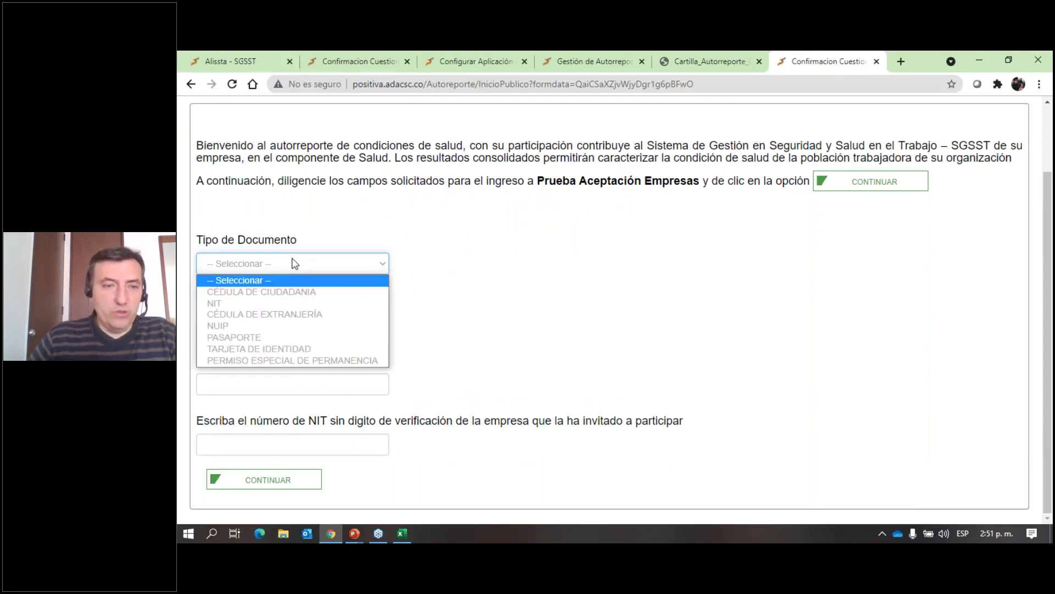
{"action": "left_click", "coordinate": [270, 291]}
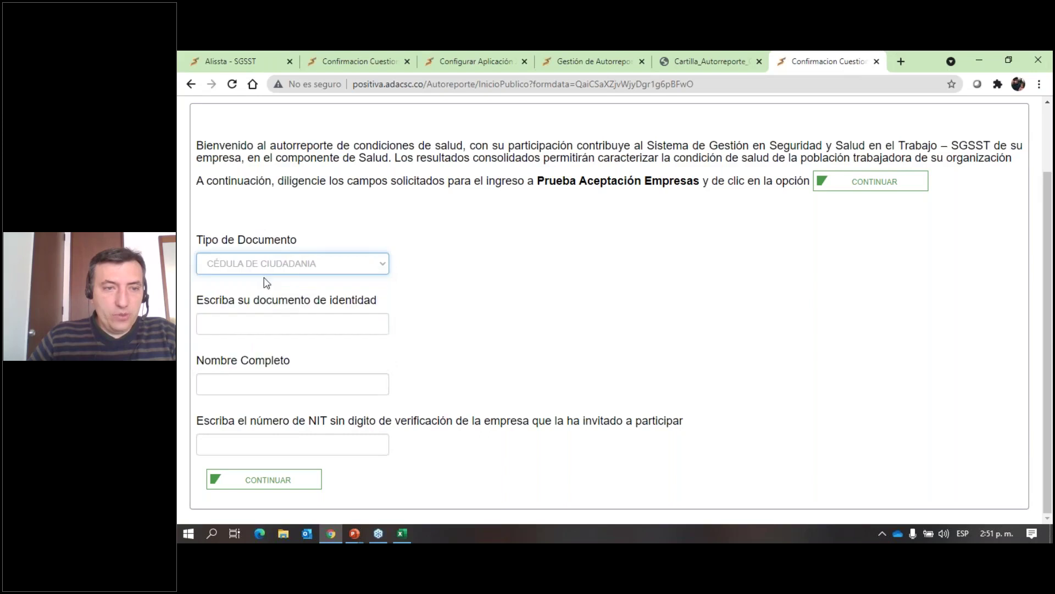
{"action": "left_click", "coordinate": [257, 332]}
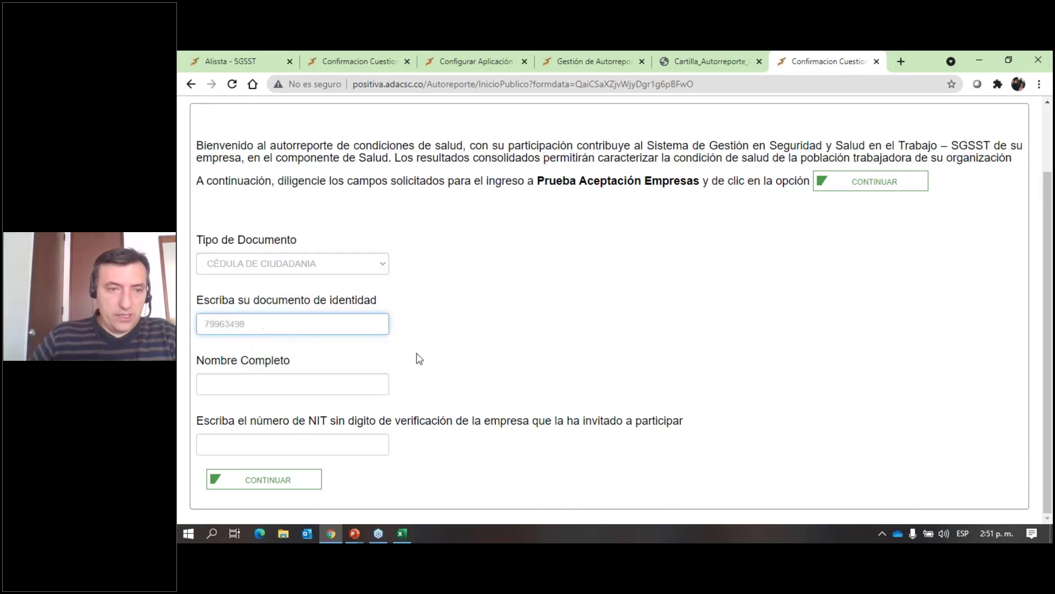
{"action": "left_click", "coordinate": [439, 351]}
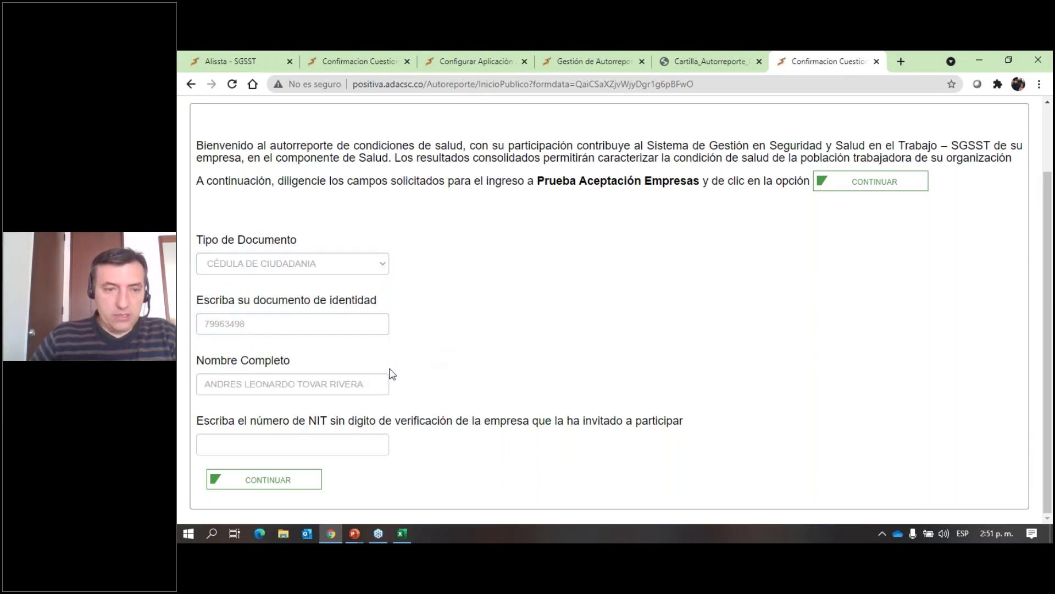
{"action": "left_click_drag", "start_coordinate": [207, 378], "coordinate": [399, 411]}
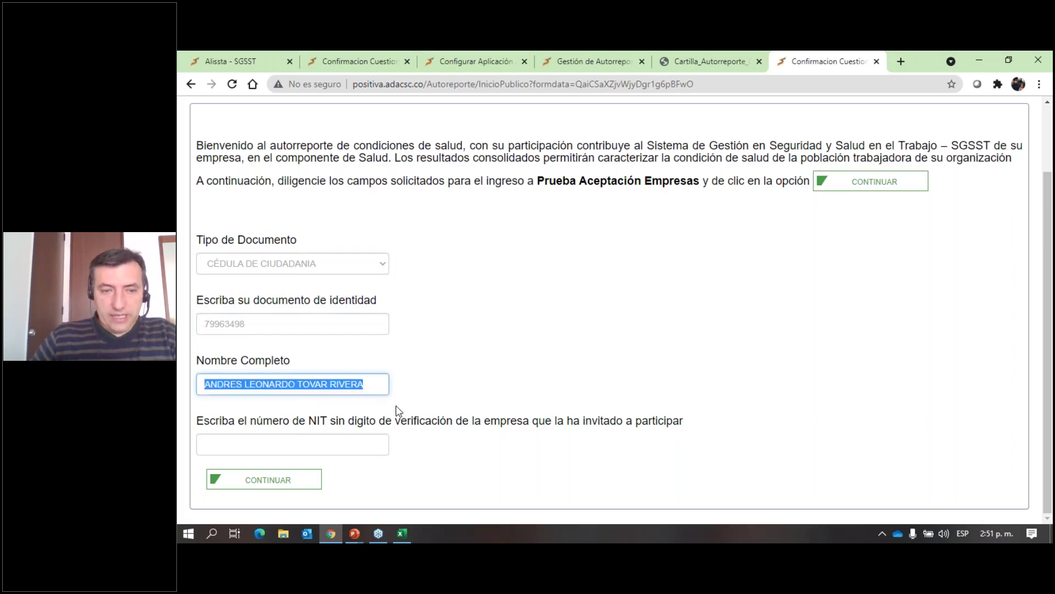
{"action": "left_click", "coordinate": [322, 446]}
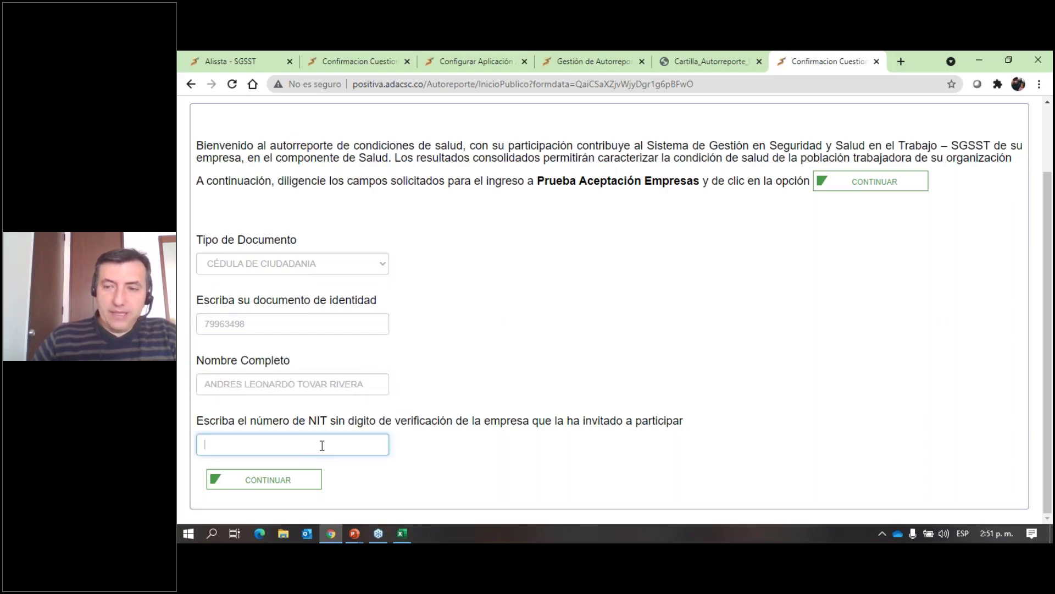
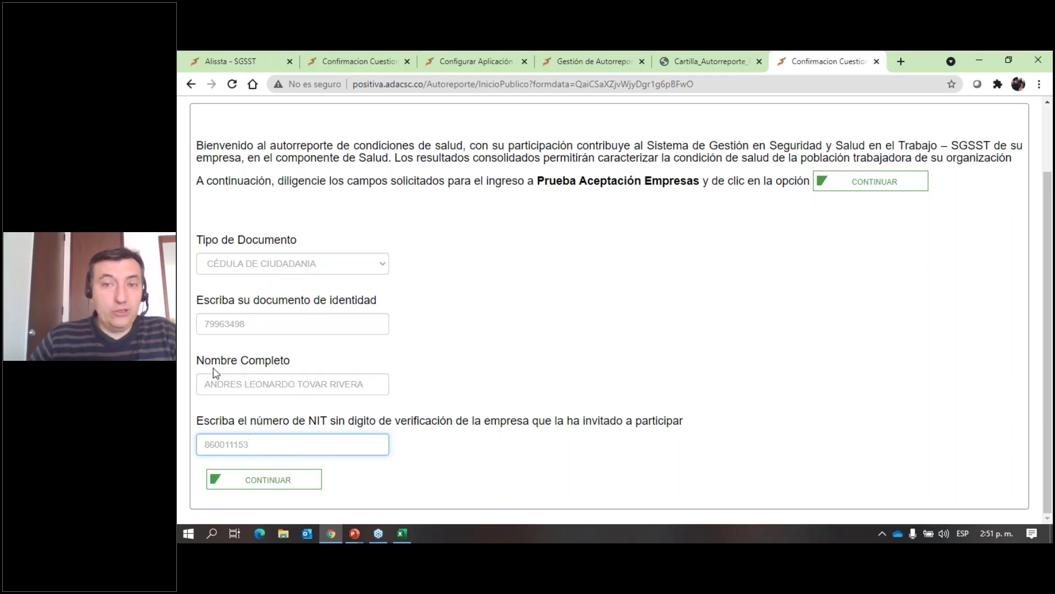
{"action": "left_click_drag", "start_coordinate": [267, 445], "coordinate": [190, 452]}
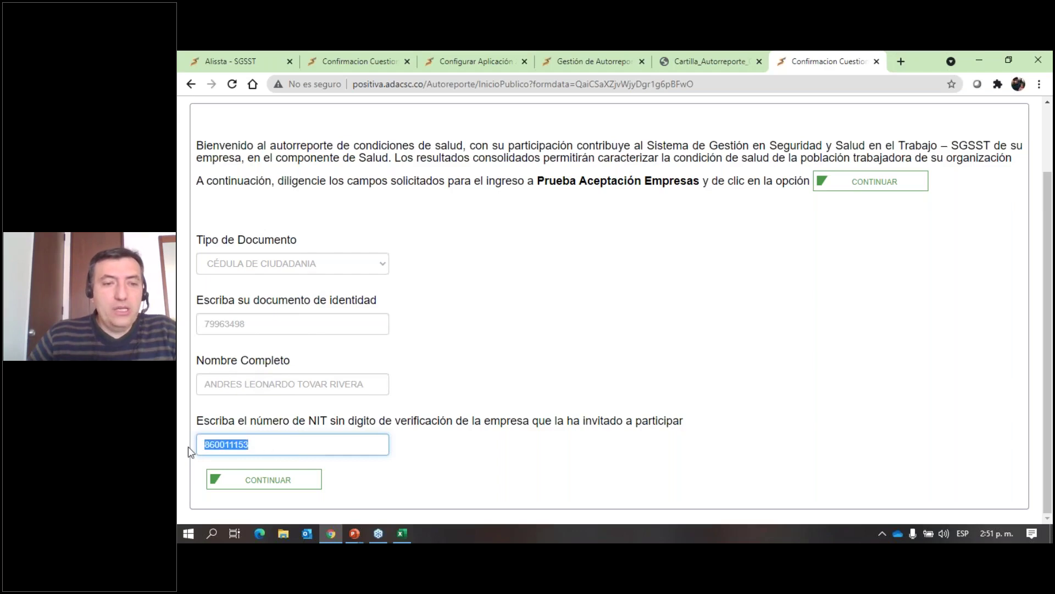
{"action": "left_click", "coordinate": [283, 480]}
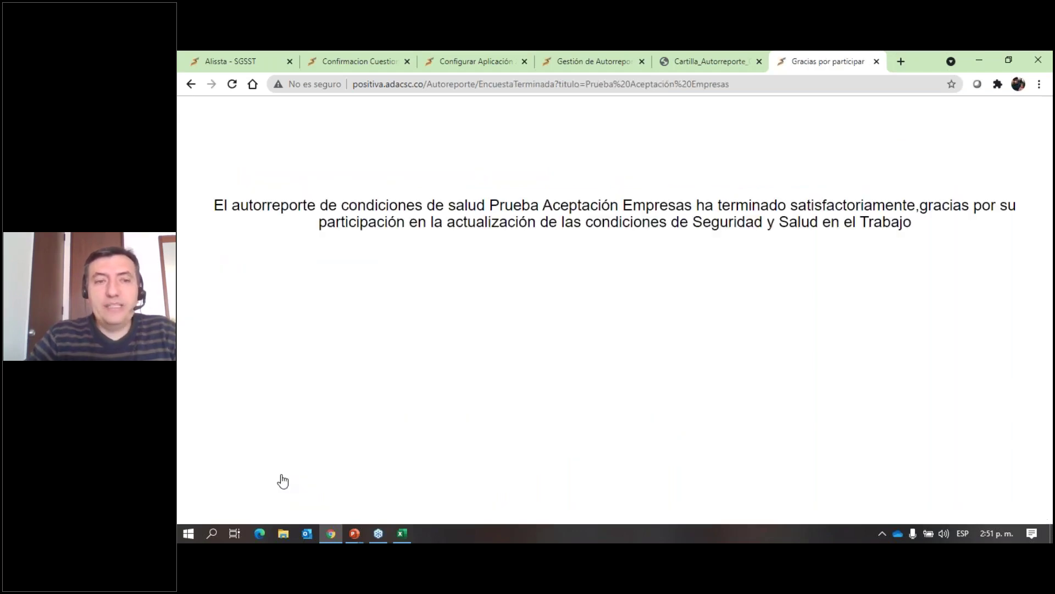
Close the extra management tab and go back from the configuration page to the self-report list.
{"action": "left_click_drag", "start_coordinate": [489, 205], "coordinate": [693, 200]}
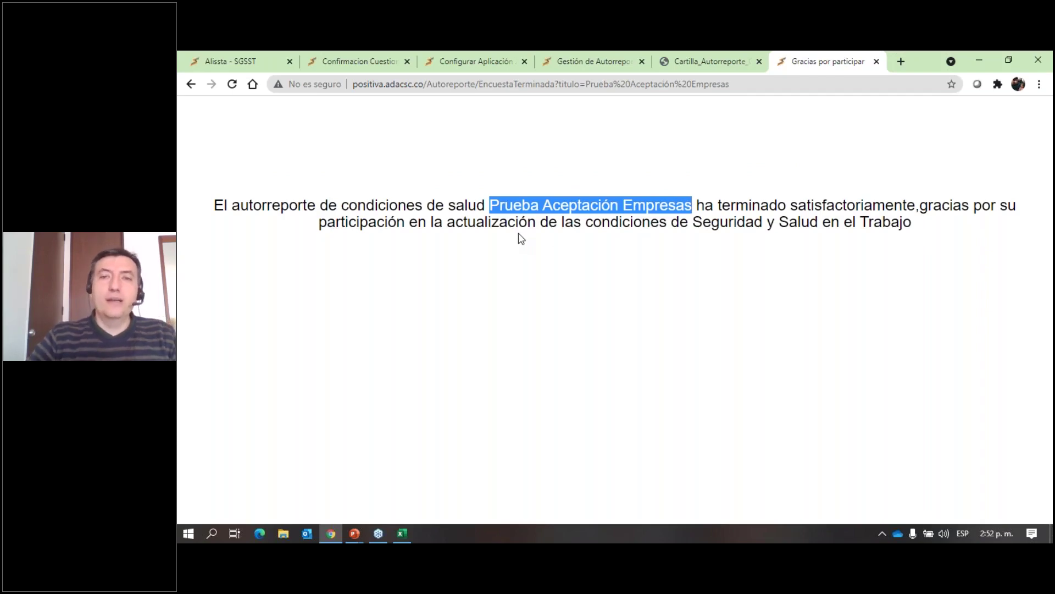
{"action": "left_click", "coordinate": [607, 65]}
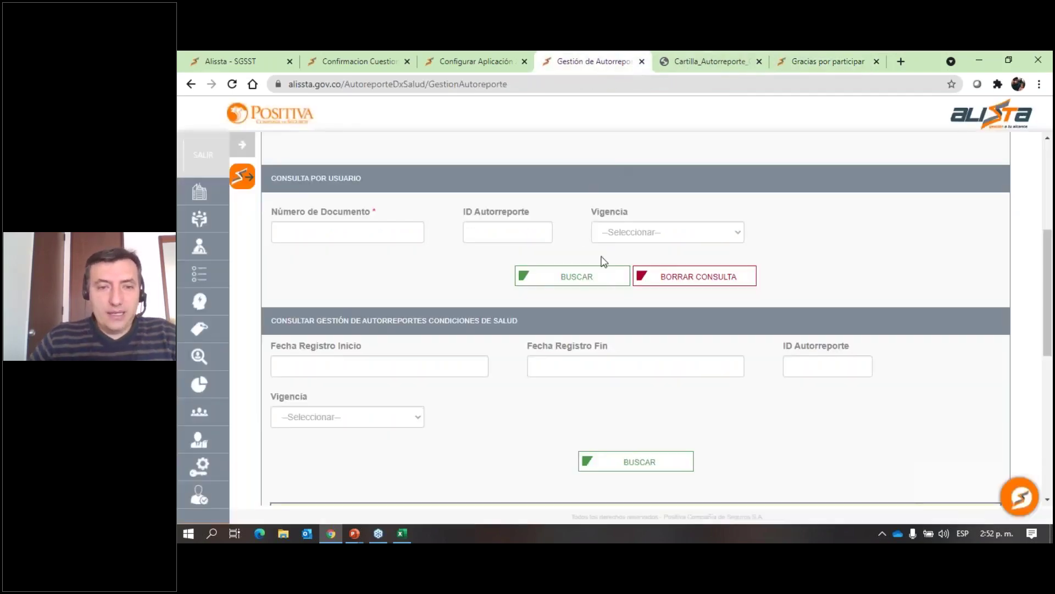
{"action": "scroll", "coordinate": [605, 262], "scroll_direction": "down", "scroll_amount": 10}
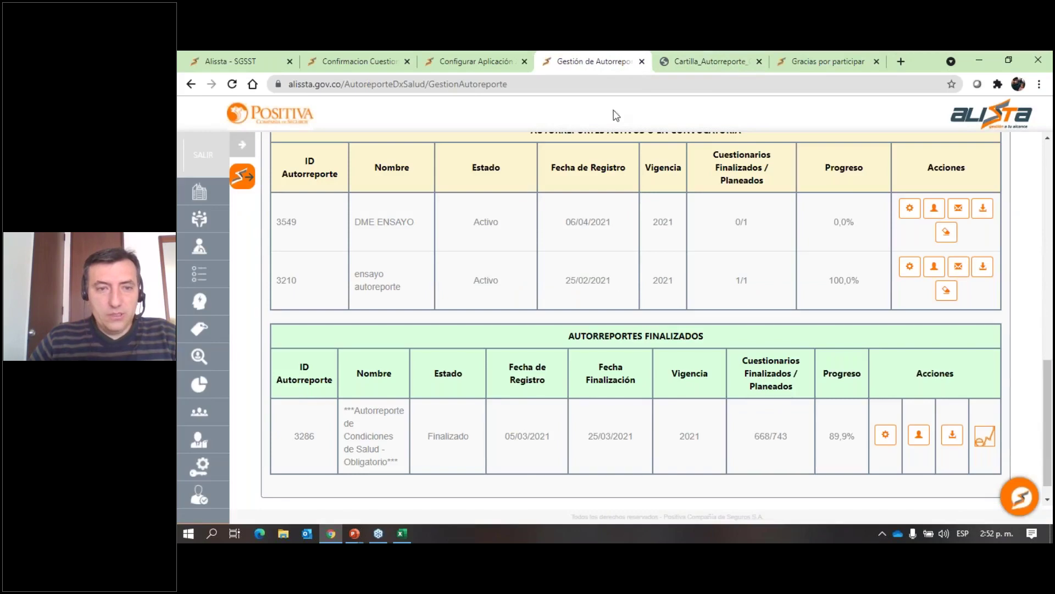
{"action": "left_click", "coordinate": [642, 61]}
{"action": "left_click", "coordinate": [495, 66]}
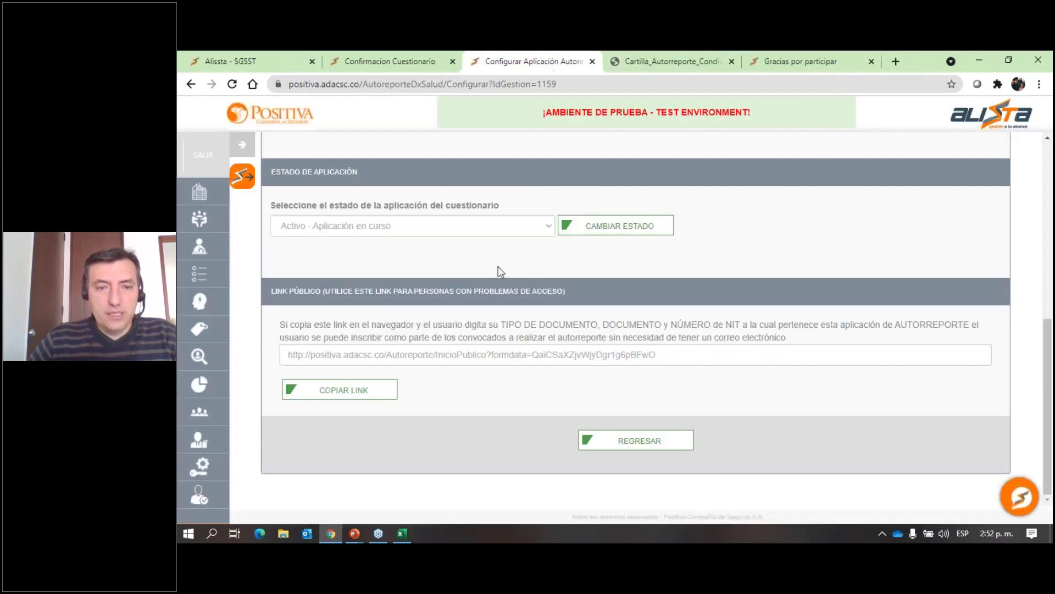
{"action": "left_click", "coordinate": [584, 439]}
Open the user list for self-report 1159 and inspect the submitting user's row.
{"action": "scroll", "coordinate": [584, 438], "scroll_direction": "down", "scroll_amount": 5}
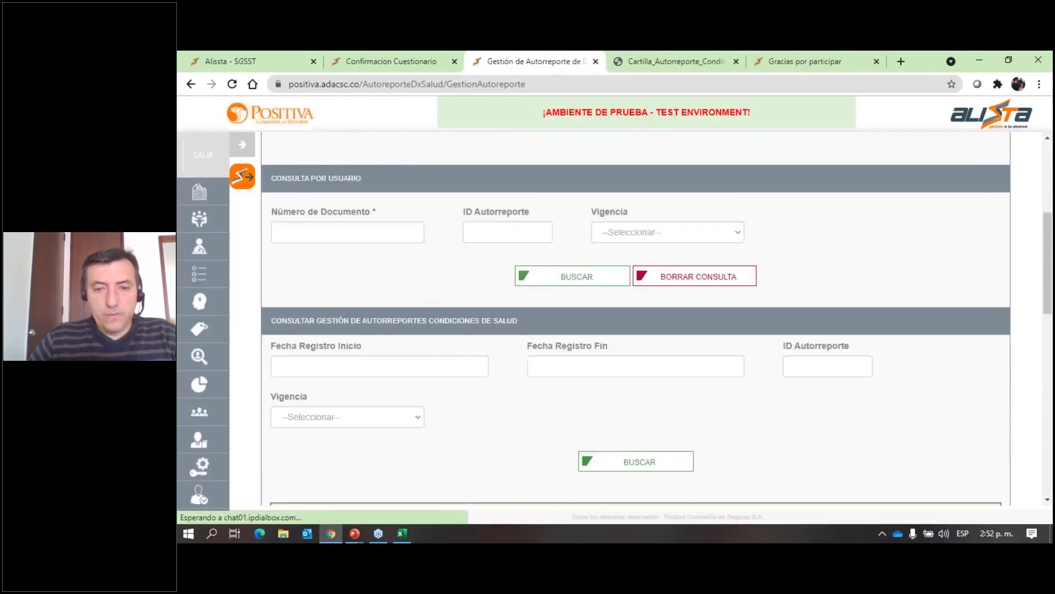
{"action": "scroll", "coordinate": [655, 276], "scroll_direction": "down", "scroll_amount": 6}
{"action": "left_click", "coordinate": [934, 331]}
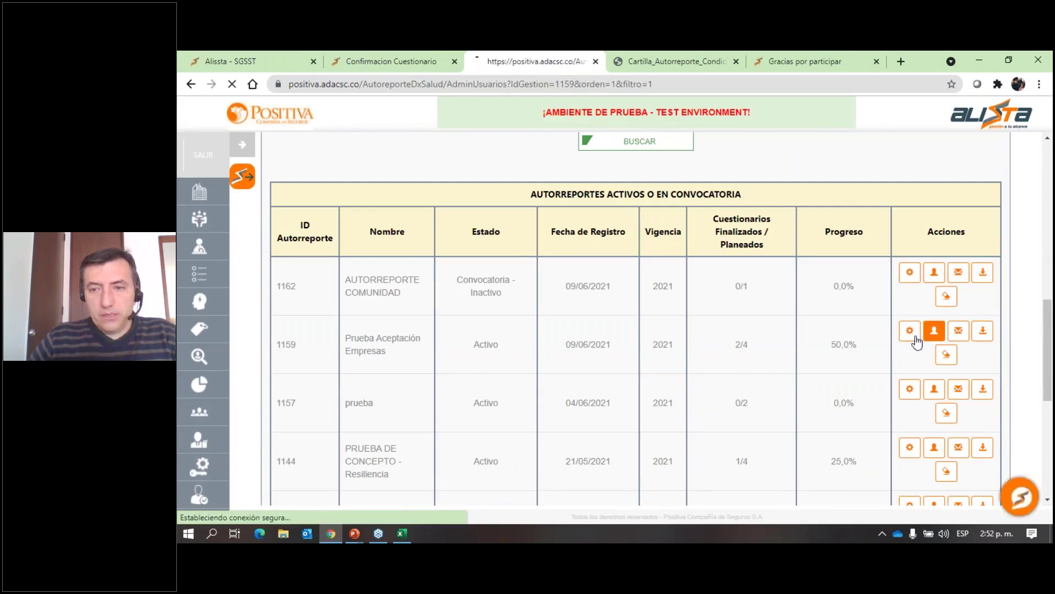
{"action": "scroll", "coordinate": [638, 364], "scroll_direction": "down", "scroll_amount": 6}
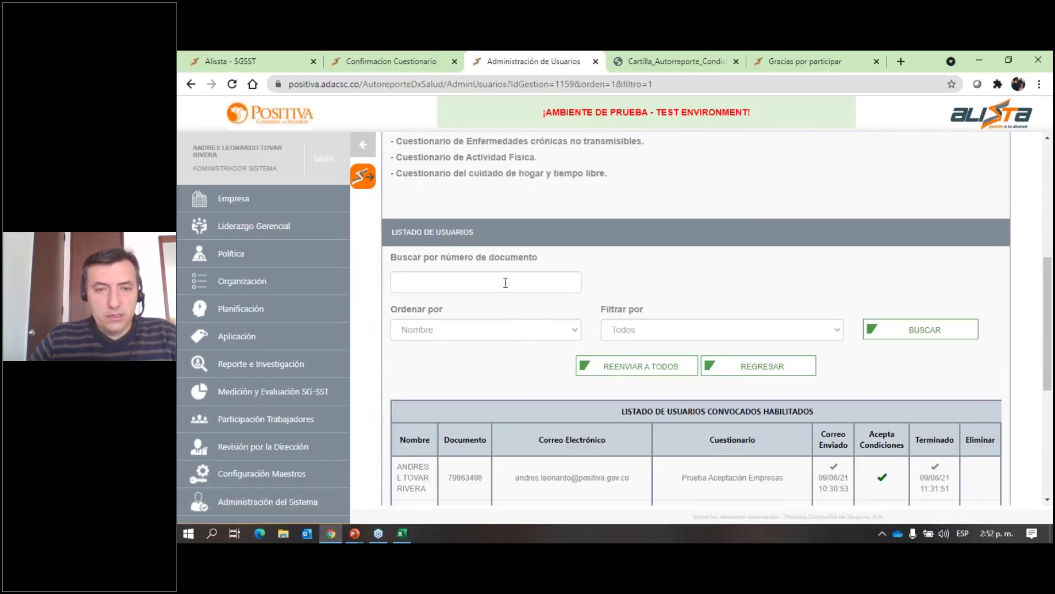
{"action": "scroll", "coordinate": [523, 318], "scroll_direction": "down", "scroll_amount": 4}
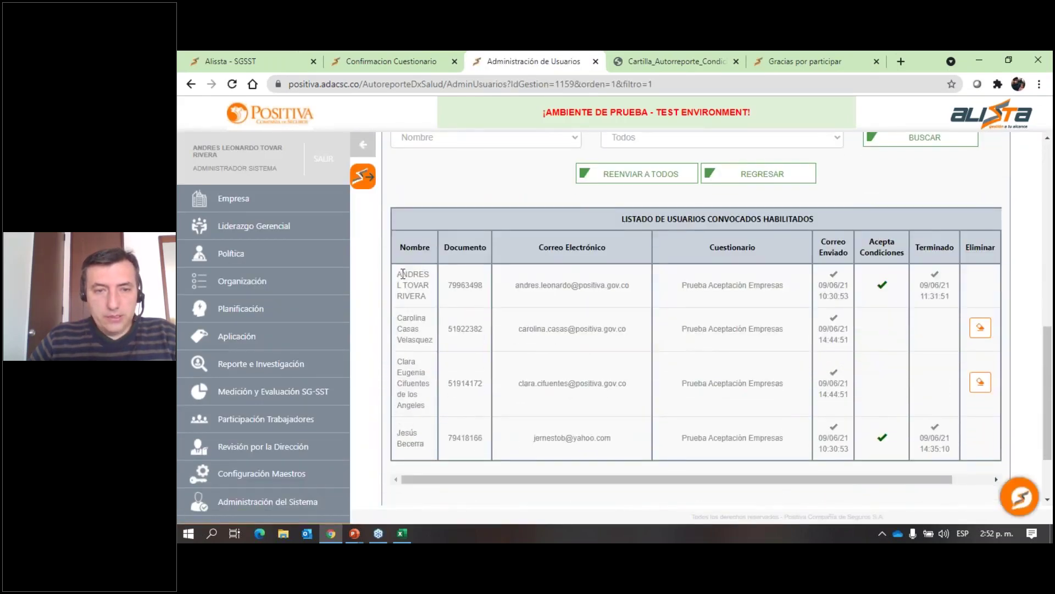
{"action": "left_click_drag", "start_coordinate": [403, 273], "coordinate": [950, 297]}
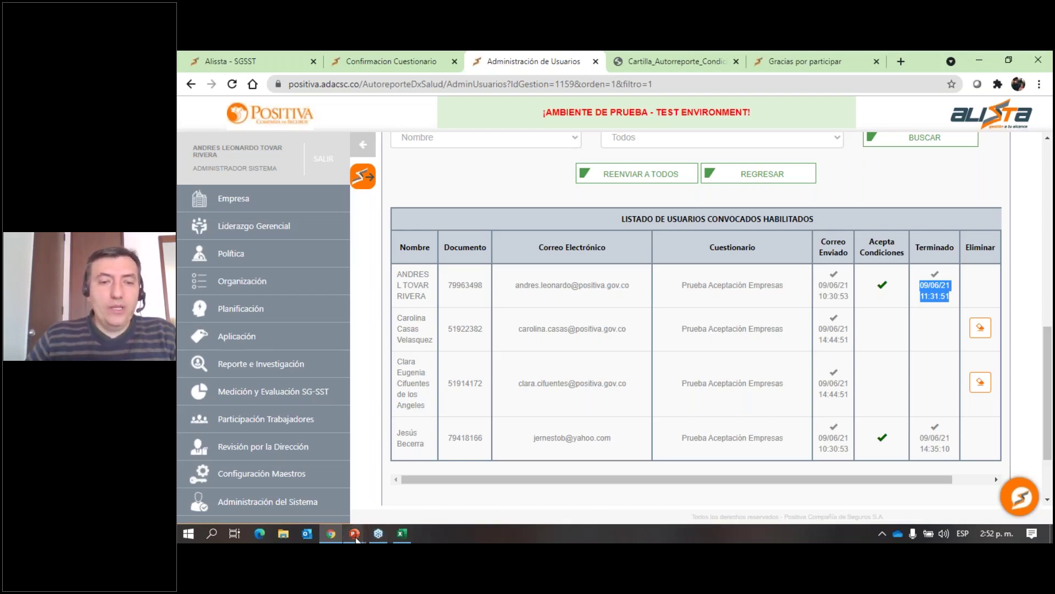
Return to the PowerPoint slideshow and advance to the BIBLIOGRAFIA slide.
{"action": "mouse_move", "coordinate": [356, 539]}
{"action": "left_click", "coordinate": [406, 496]}
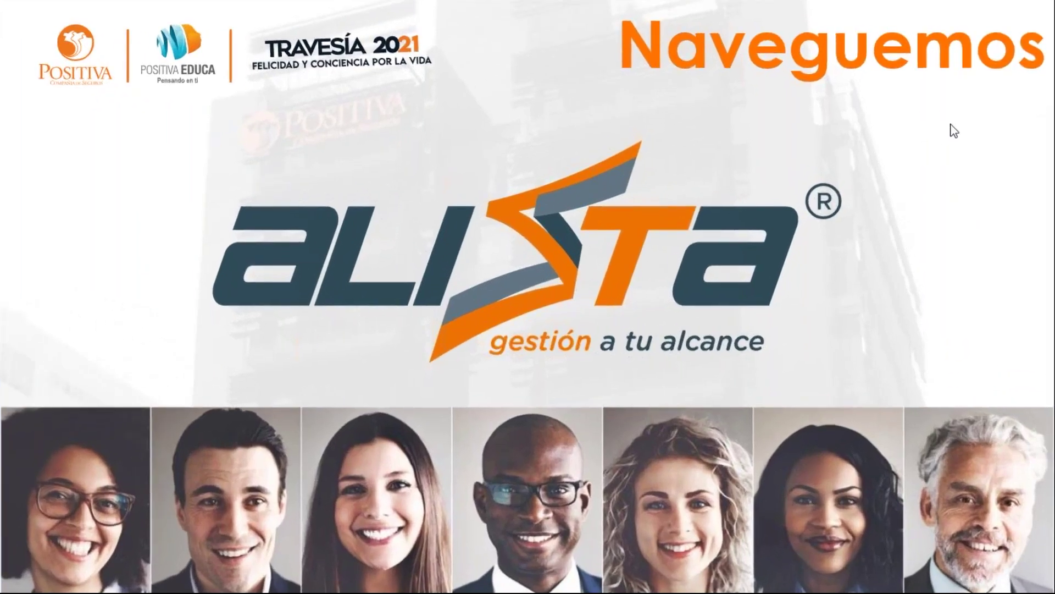
{"action": "key", "text": "Right"}
{"action": "key", "text": "Right"}
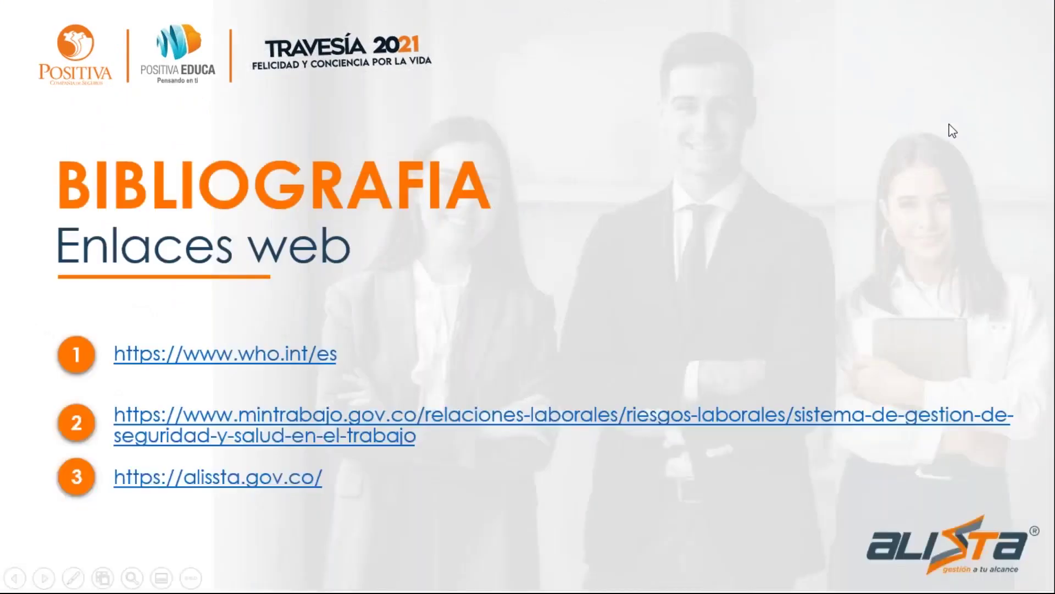